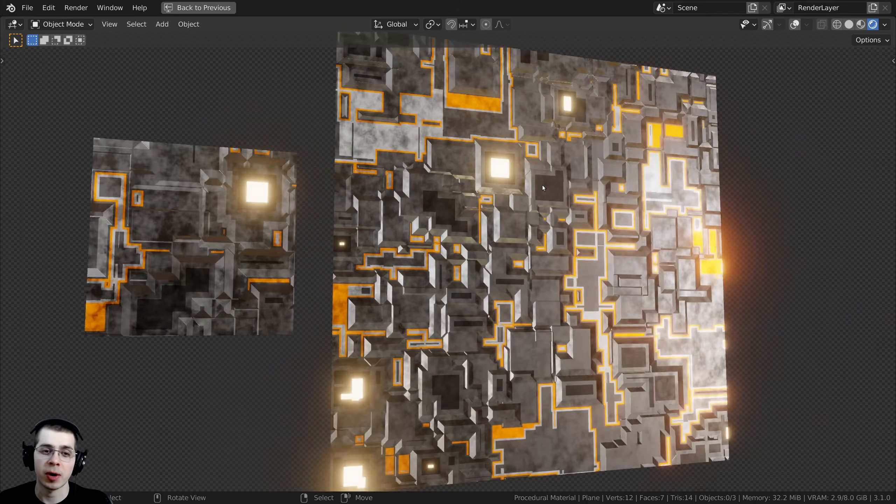
- Examine the finished procedural sci-fi panel material on the cube and the plane from several angles and distances
scroll(532, 182, "down", 2)
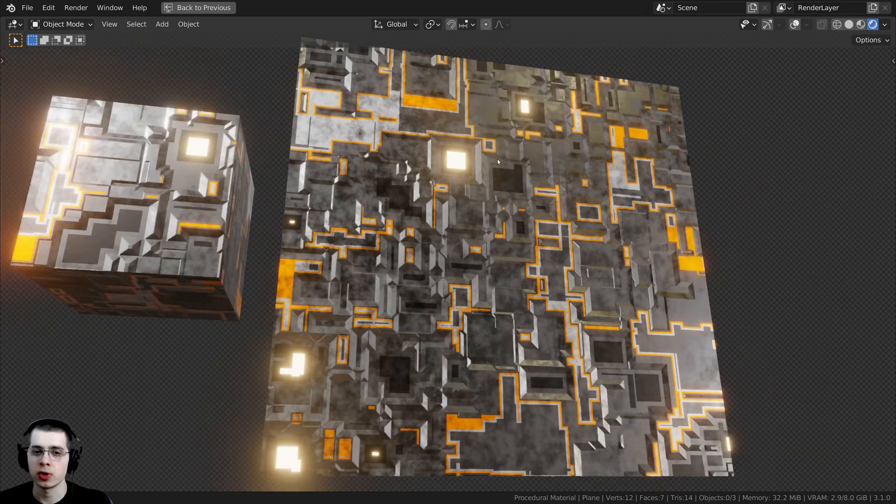
scroll(462, 219, "up", 3)
scroll(412, 208, "down", 3)
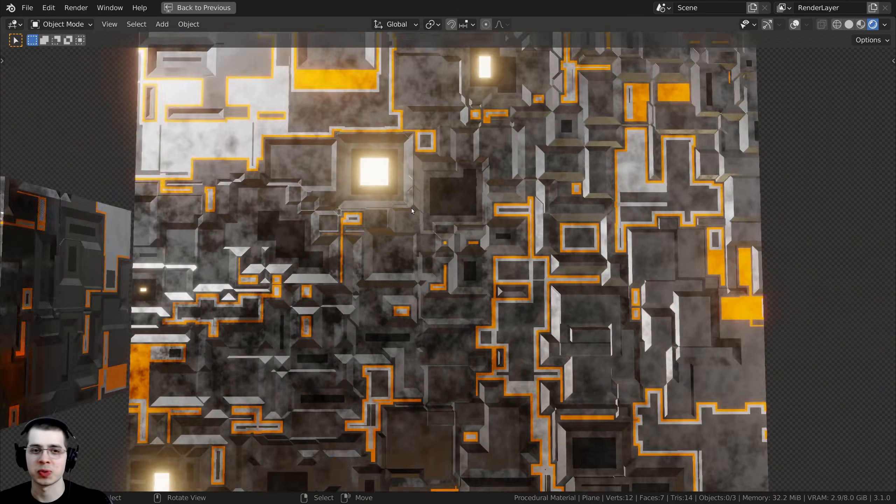
scroll(373, 219, "up", 1)
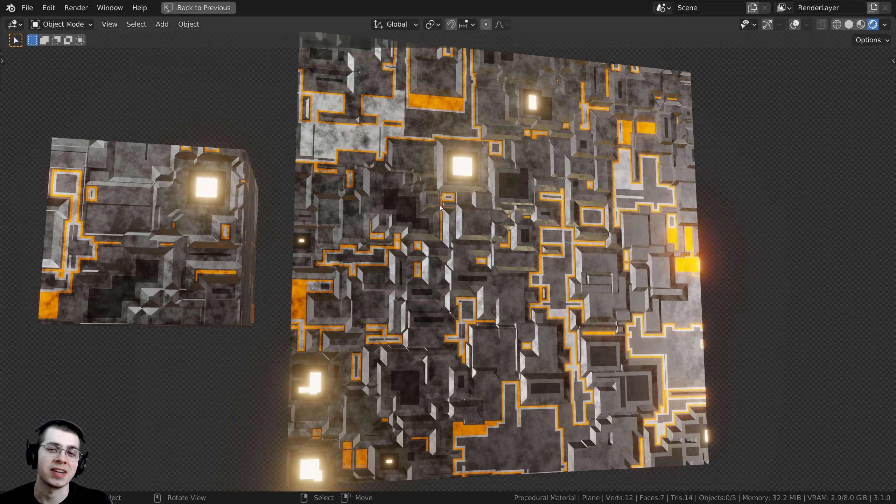
middle_click_drag(507, 216, 498, 212)
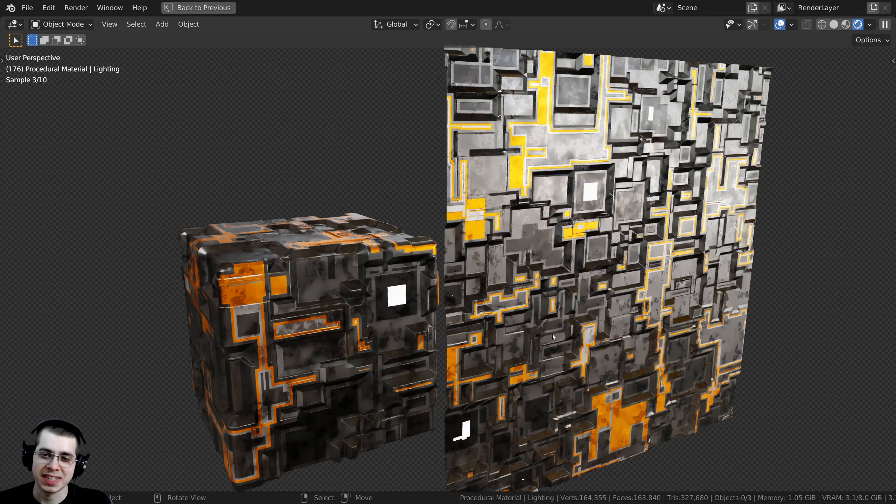
middle_click_drag(440, 339, 483, 241)
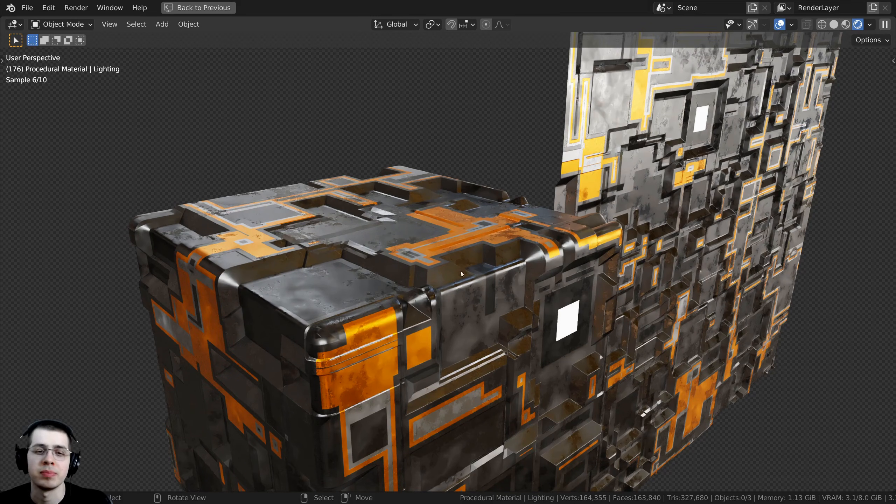
middle_click_drag(460, 208, 452, 216)
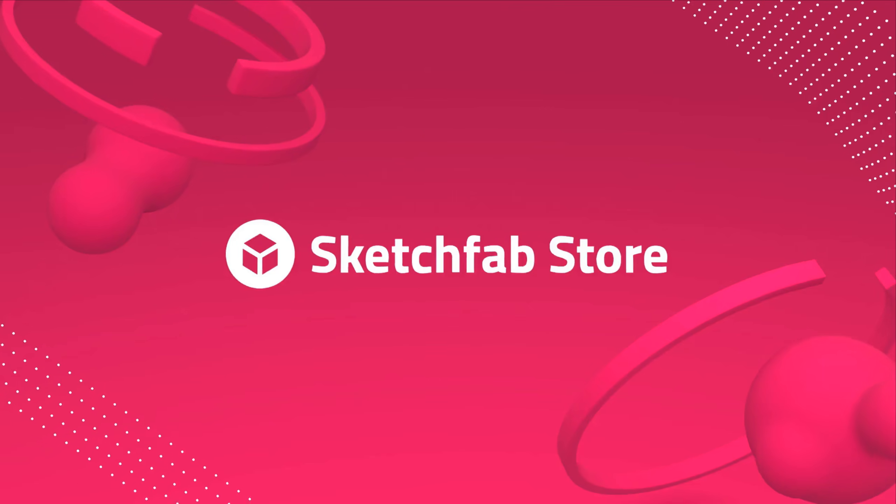
- Switch to Sketchfab, browse the store's 3D models and view the Paint Splash Frozen in Time model from another angle
scroll(448, 252, "down", 6)
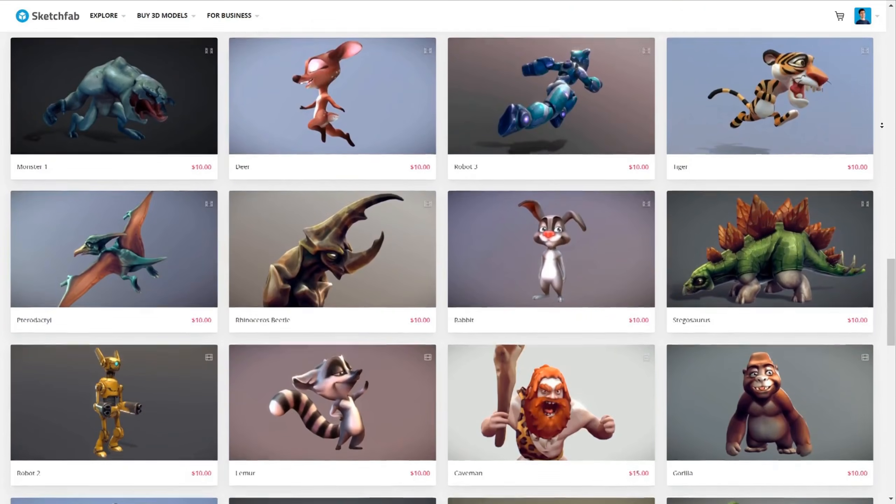
scroll(448, 252, "down", 3)
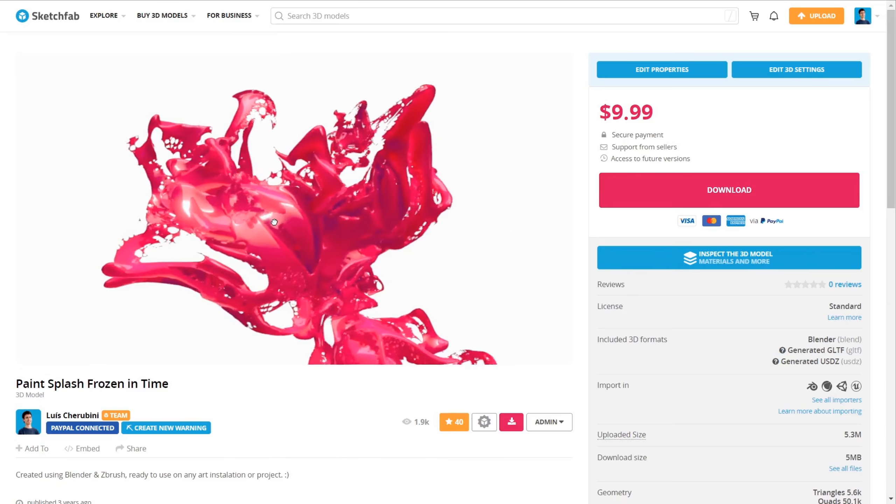
left_click_drag(274, 222, 336, 215)
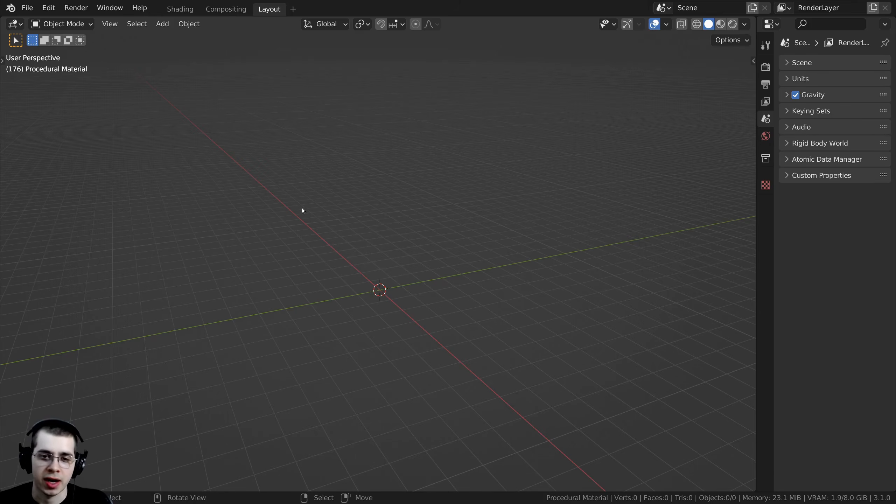
- Switch to Blender and add a cube mesh at the 3D cursor
middle_click_drag(362, 226, 371, 214, "shift")
scroll(388, 179, "up", 4)
key("shift+a")
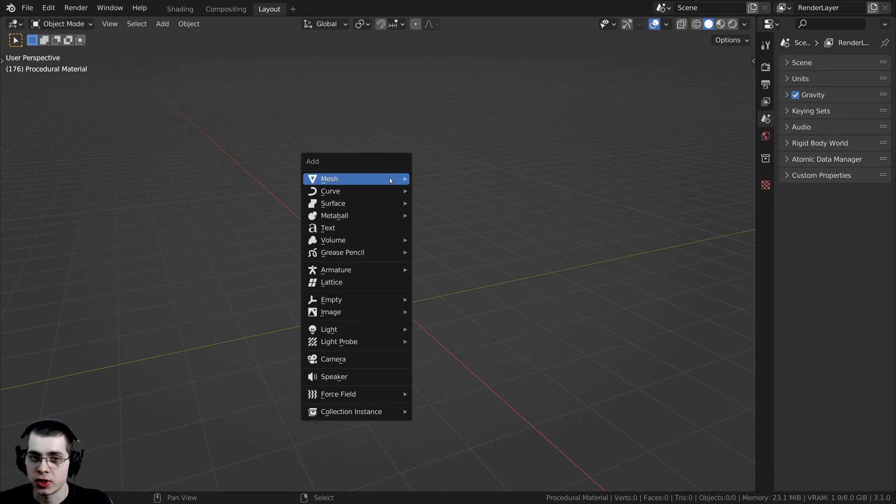
mouse_move(391, 179)
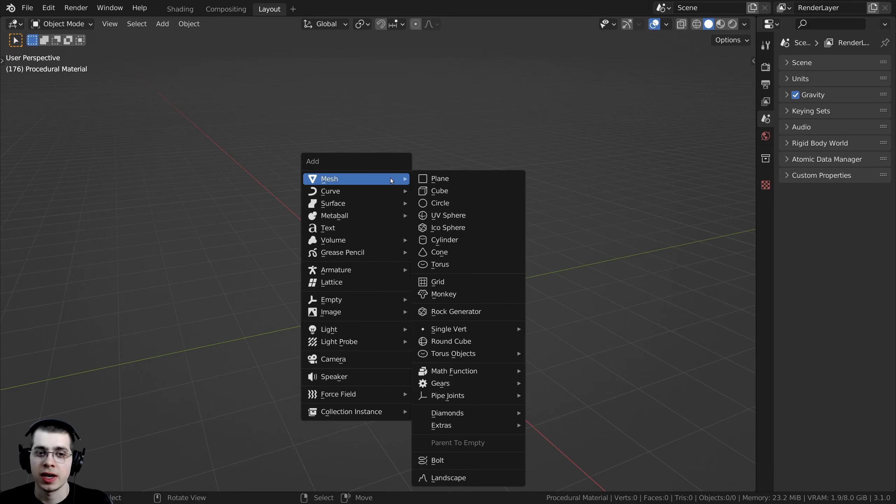
left_click(455, 193)
middle_click_drag(442, 228, 395, 202)
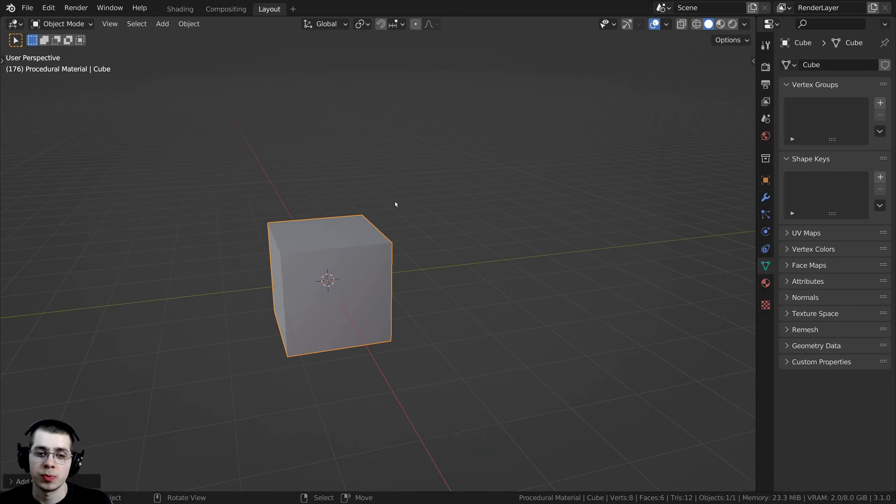
- Add a plane mesh and move it about 3.34 units along the Y axis, beside the cube
key("shift+a")
mouse_move(383, 168)
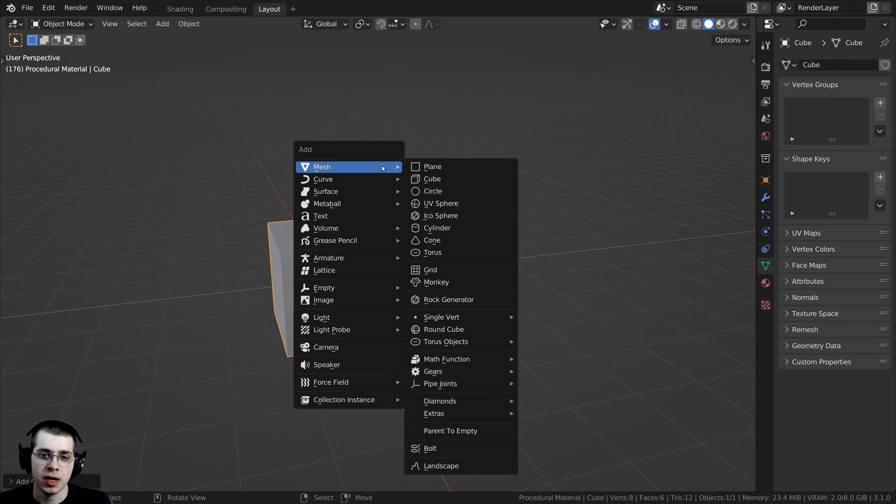
left_click(433, 171)
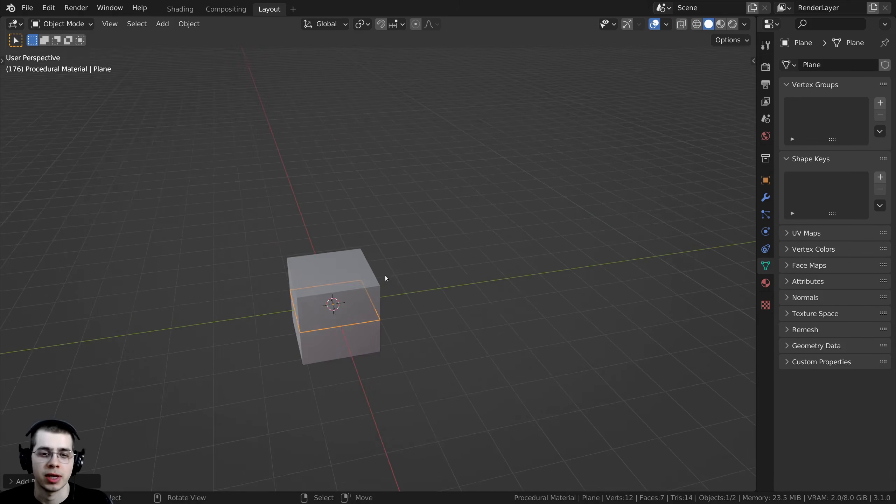
middle_click_drag(385, 278, 370, 276)
scroll(384, 283, "up", 1)
key("g")
key("y")
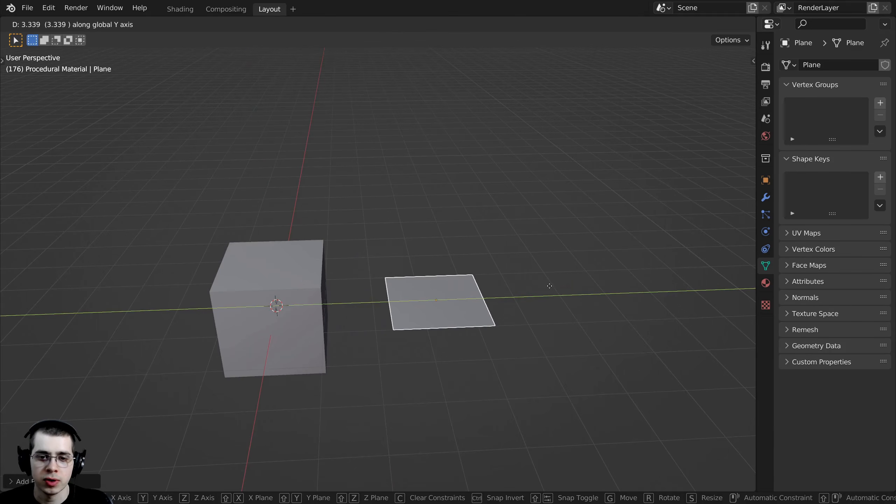
left_click(549, 286)
- Rotate the plane 90 degrees about the global Y axis so it stands upright
key("r")
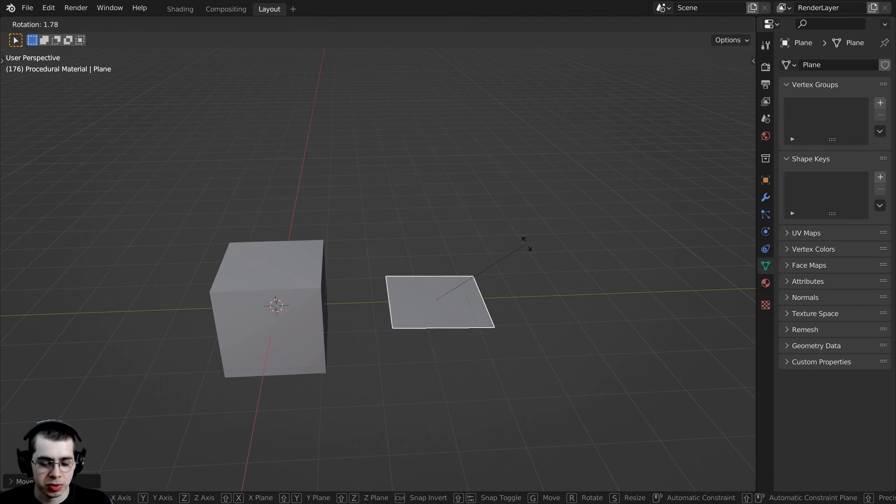
key("y")
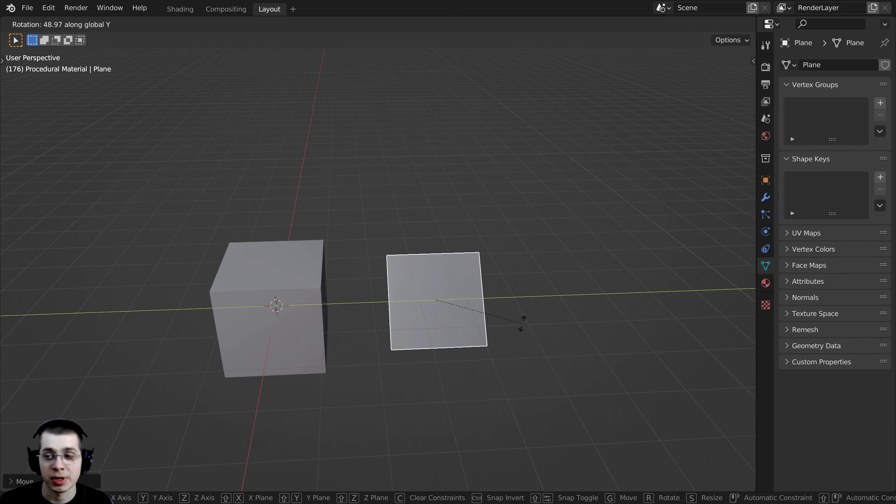
type("90")
key("Return")
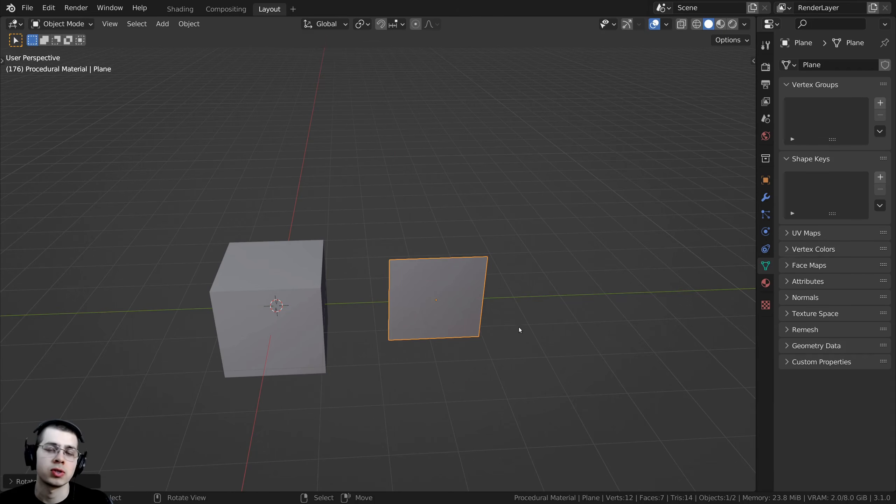
mouse_move(511, 262)
middle_mouse_down()
mouse_move(500, 266)
mouse_move(527, 264)
middle_mouse_up()
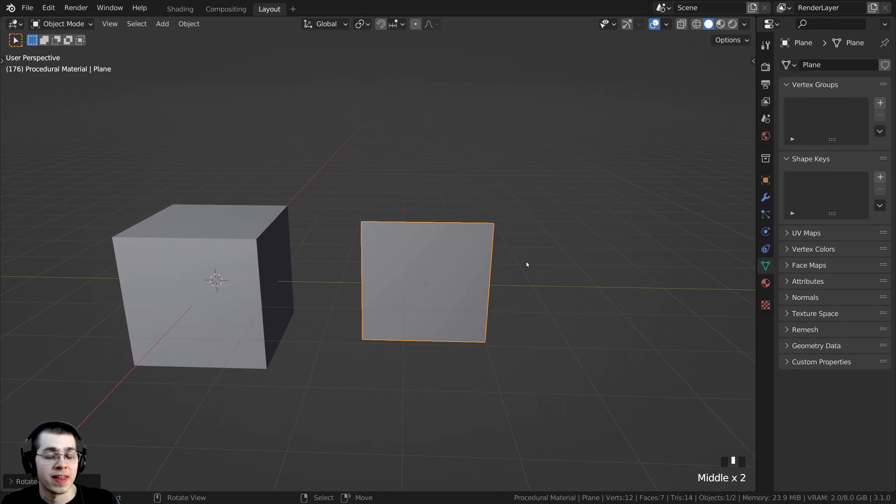
- Scale the plane's mesh by 3 in Edit Mode
key("Tab")
middle_click_drag(439, 282, 403, 261)
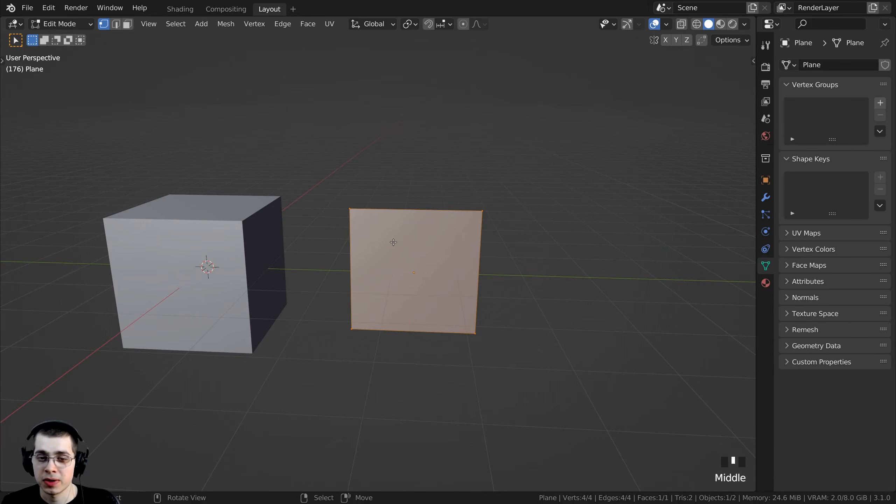
key("s")
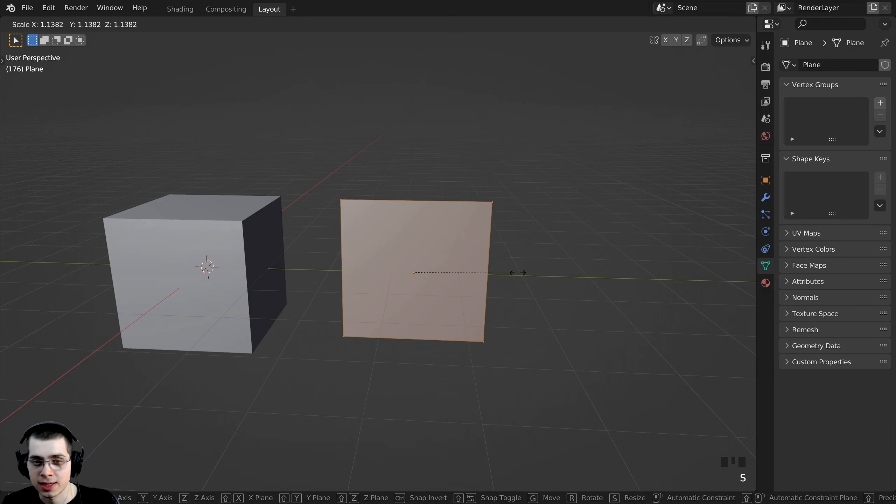
type("3")
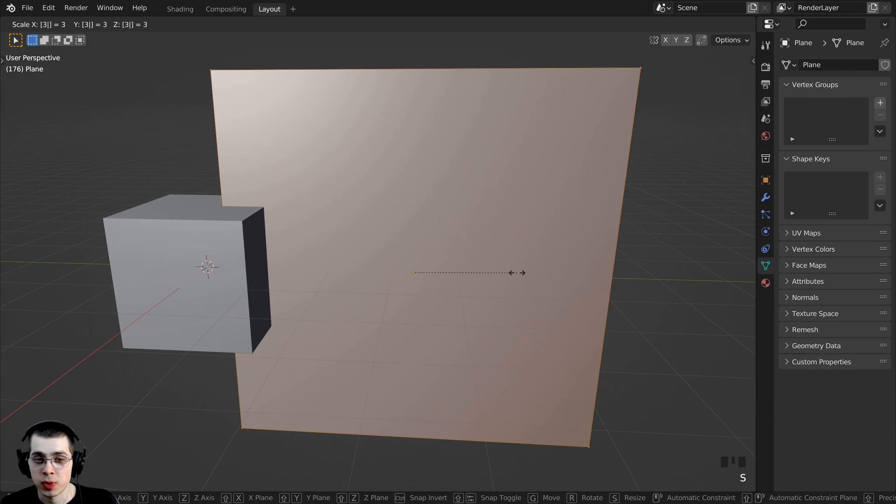
key("Return")
scroll(517, 273, "down", 2)
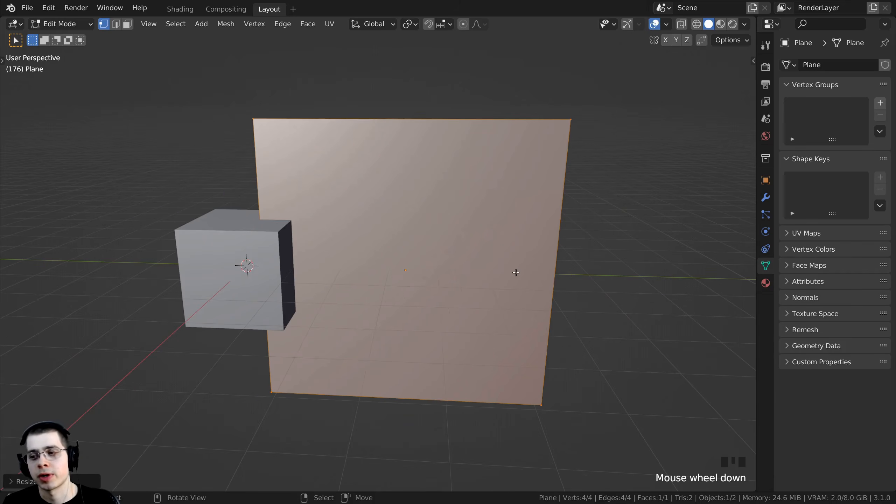
- Return to Object Mode, move the plane about 1 unit along the Y axis clear of the cube, and deselect everything
key("Tab")
key("g")
key("y")
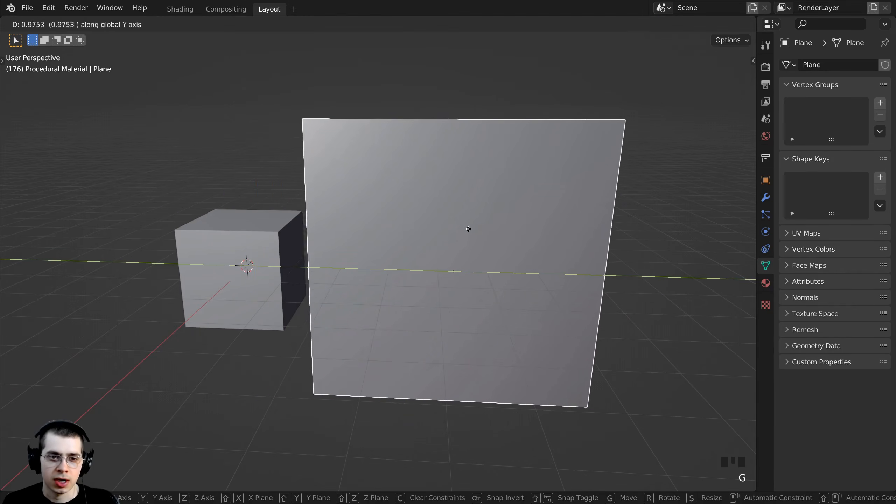
left_click(472, 228)
key("a")
middle_click_drag(472, 228, 555, 220)
scroll(555, 220, "up", 1)
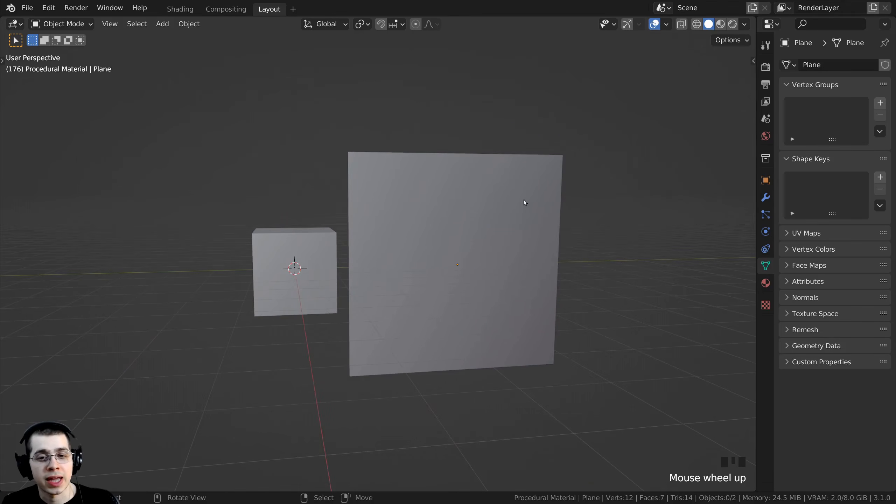
- Add an area light and move it away from the cube, past the far side of the plane
key("shift+a")
mouse_move(446, 163)
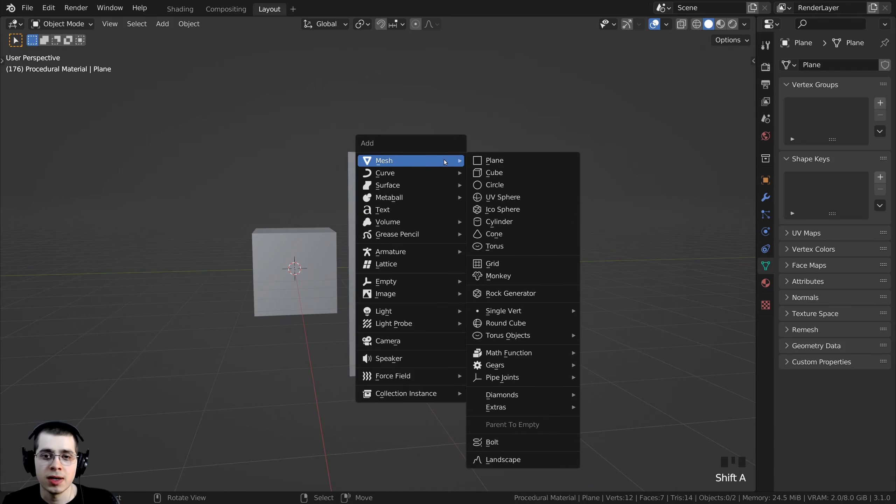
mouse_move(410, 311)
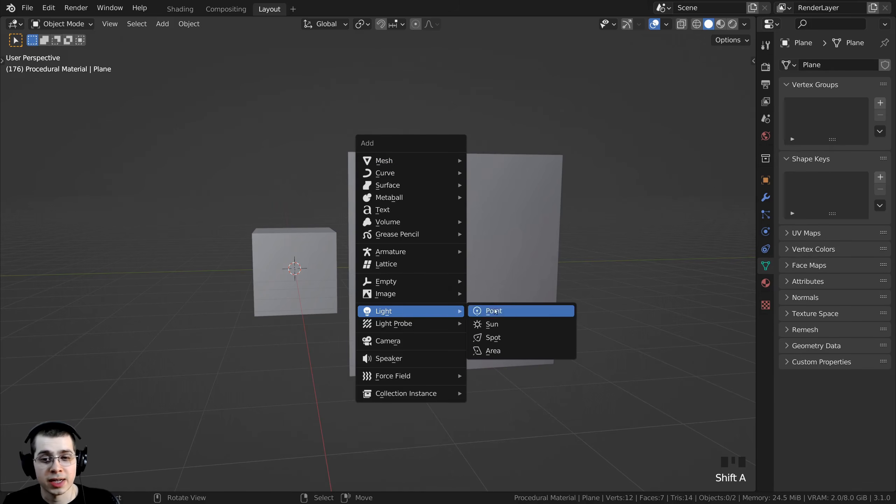
left_click(505, 351)
scroll(464, 336, "down", 2)
middle_click_drag(464, 336, 334, 316)
key("g")
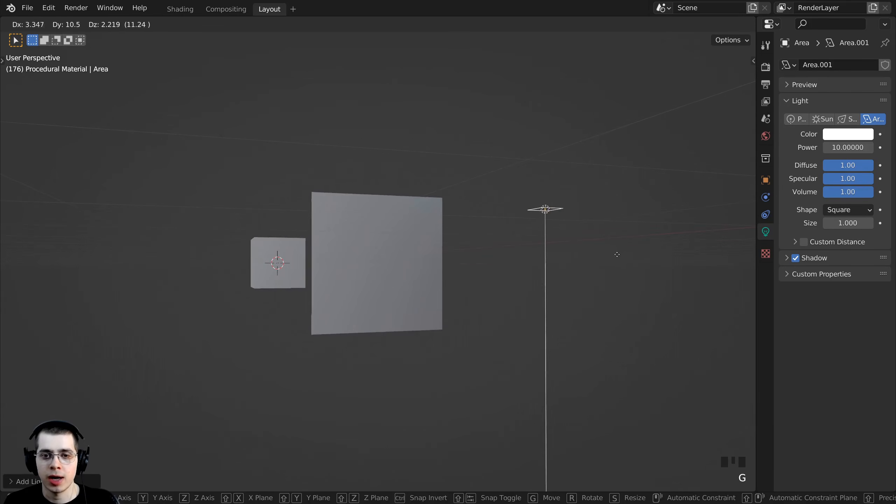
left_click(614, 254)
- Rotate and reposition the area light so it points toward the cube and plane from the side
key("r")
left_click(527, 305)
middle_click_drag(469, 274, 496, 447)
key("r")
left_click(436, 454)
key("g")
left_click(535, 176)
middle_click_drag(534, 176, 568, 186)
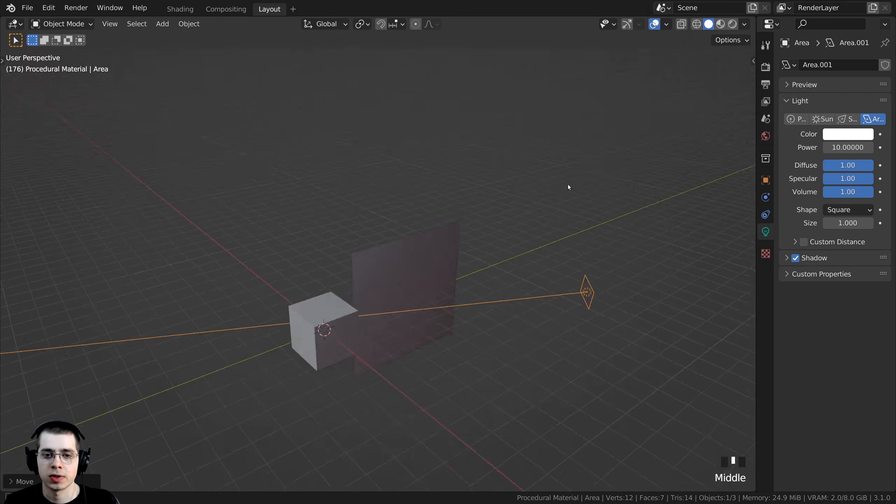
key("r")
key("g")
left_click(540, 86)
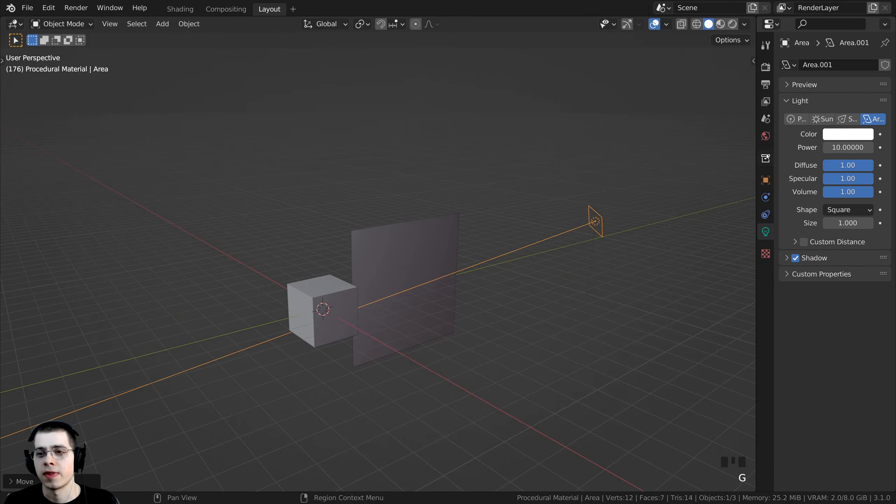
- Widen the properties area, adjust the area light's power and enlarge its size
left_click_drag(758, 144, 718, 144)
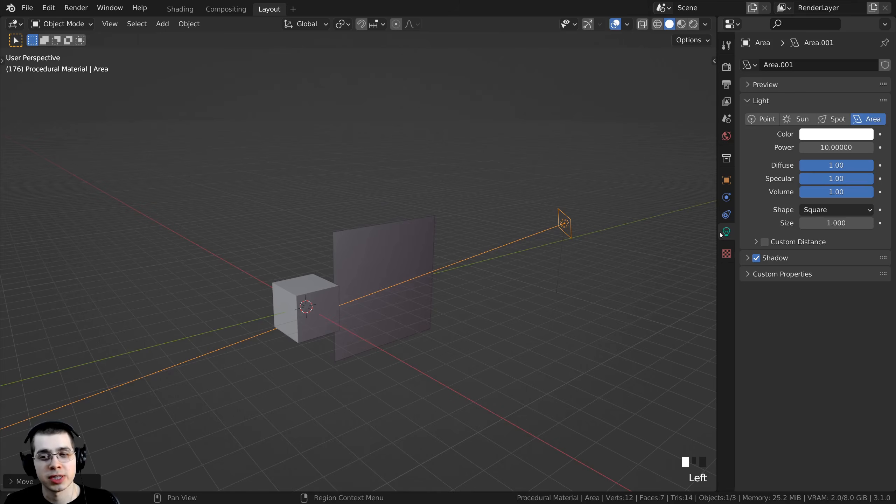
left_click(823, 147)
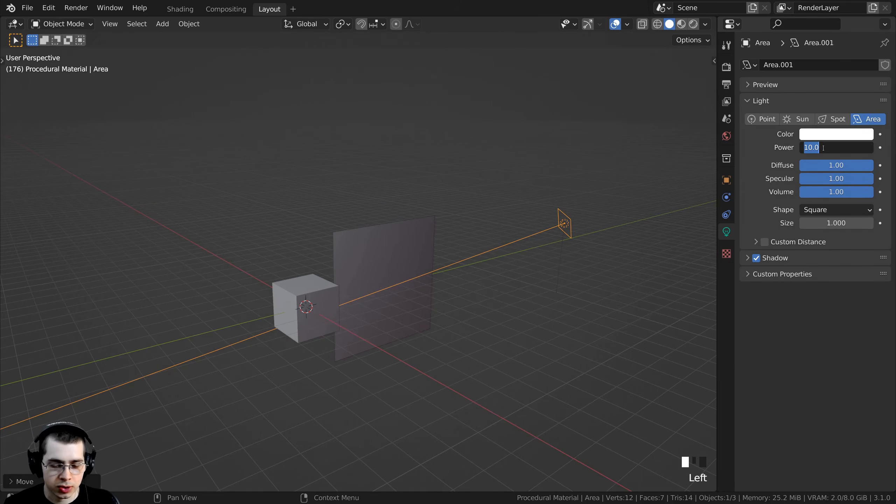
key("Return")
left_click_drag(826, 223, 868, 223)
middle_click_drag(459, 229, 501, 204)
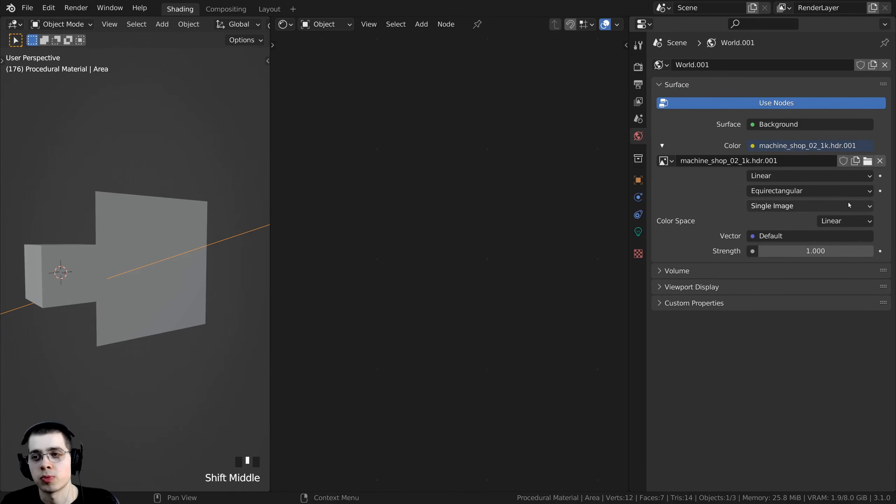
- Use an Environment Texture as the world background color
left_click(753, 146)
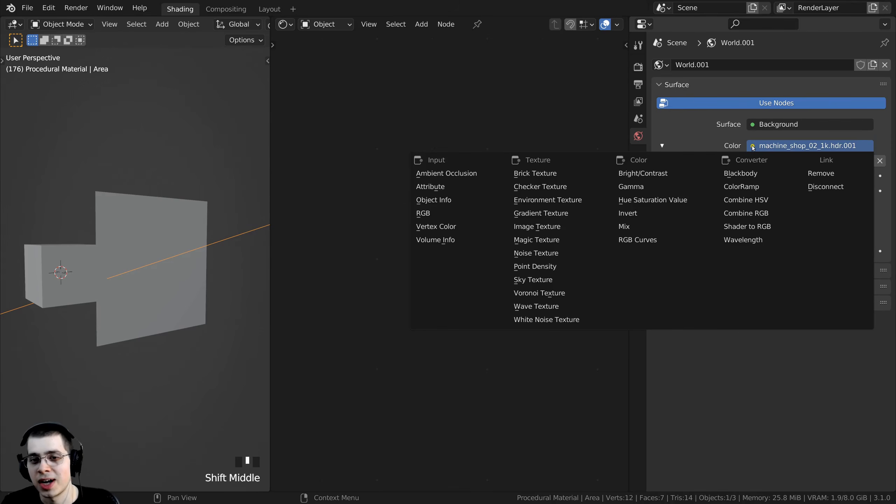
left_click(556, 200)
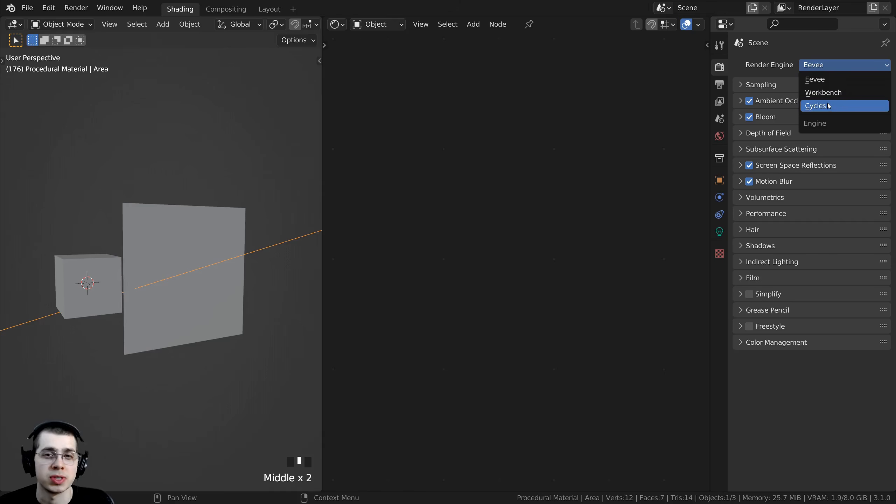
- Set the render engine to Eevee with Ambient Occlusion, Screen Space Reflections and Bloom enabled
left_click(828, 81)
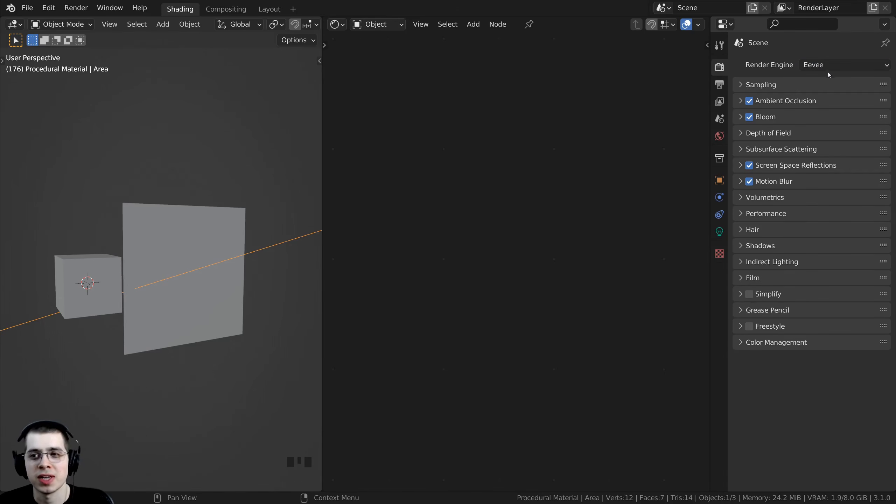
scroll(223, 281, "up", 2)
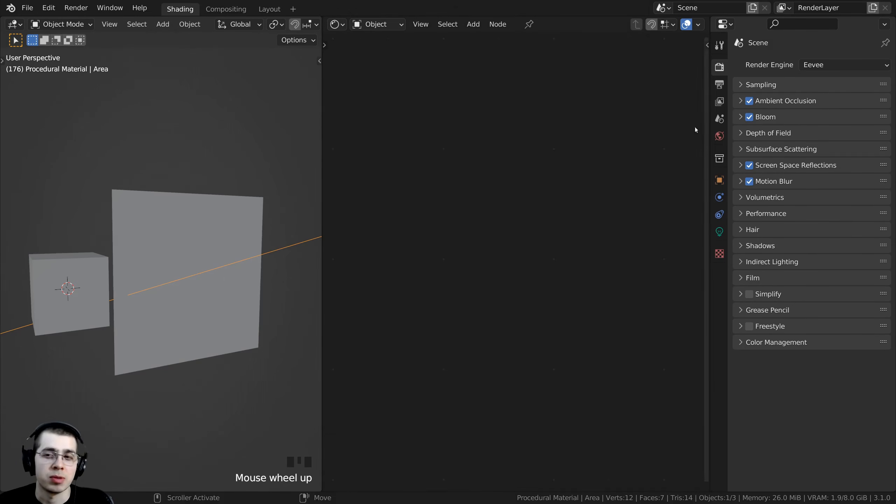
left_click(749, 101)
left_click(748, 102)
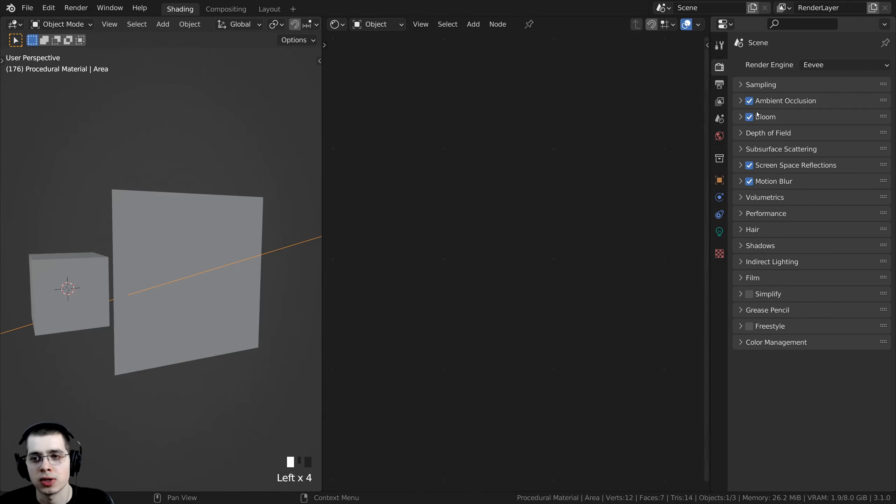
left_click(749, 166)
left_click(749, 168)
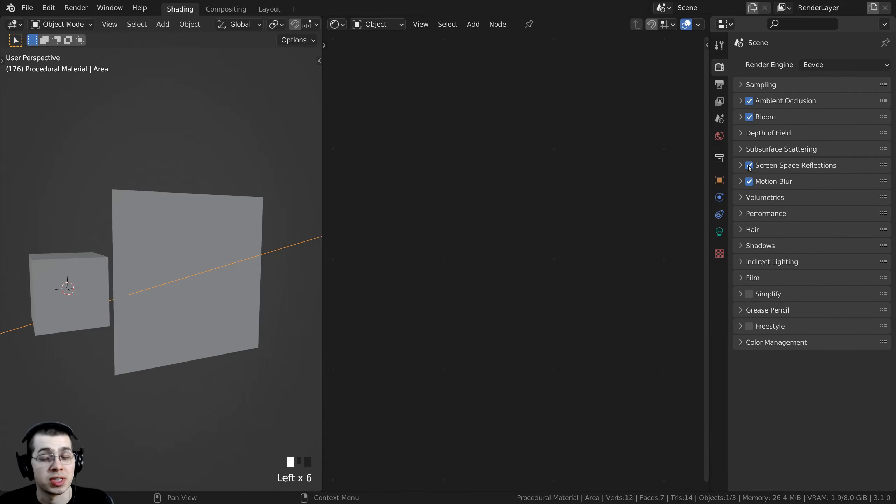
left_click(750, 120)
left_click(751, 120)
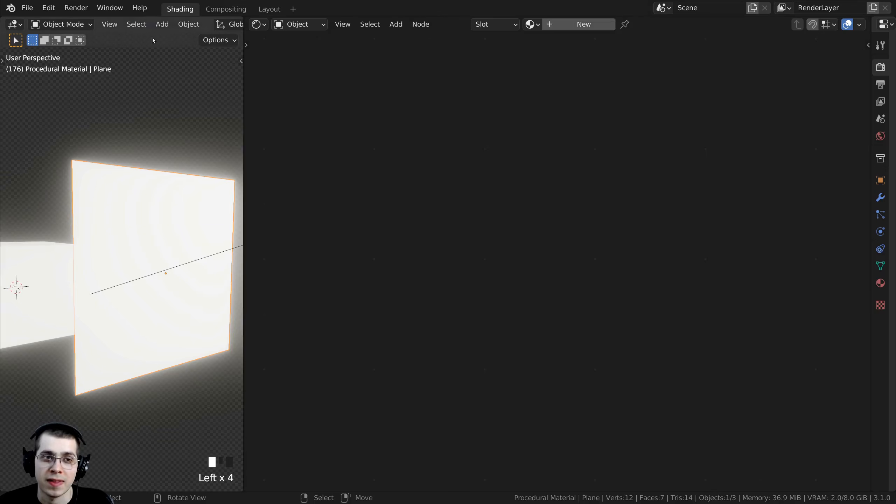
- Display the 3D viewport in Rendered shading in the Shading workspace, with the shader node editor alongside
left_click(176, 10)
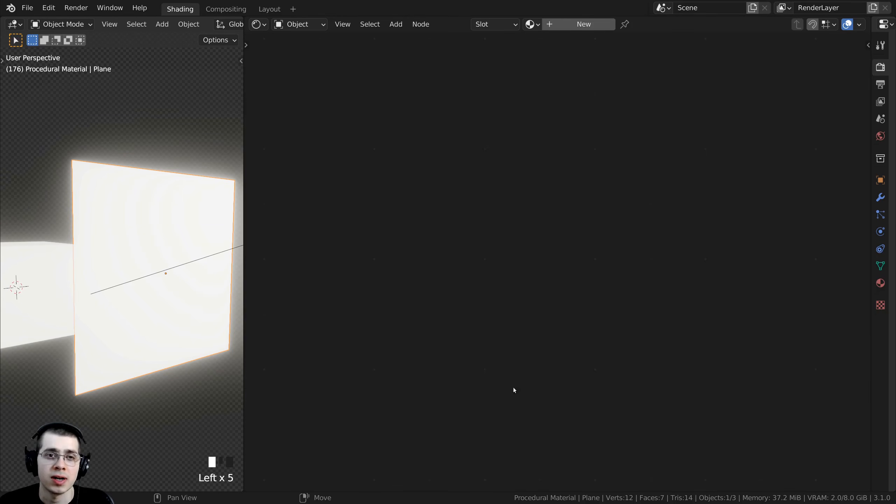
left_click(260, 25)
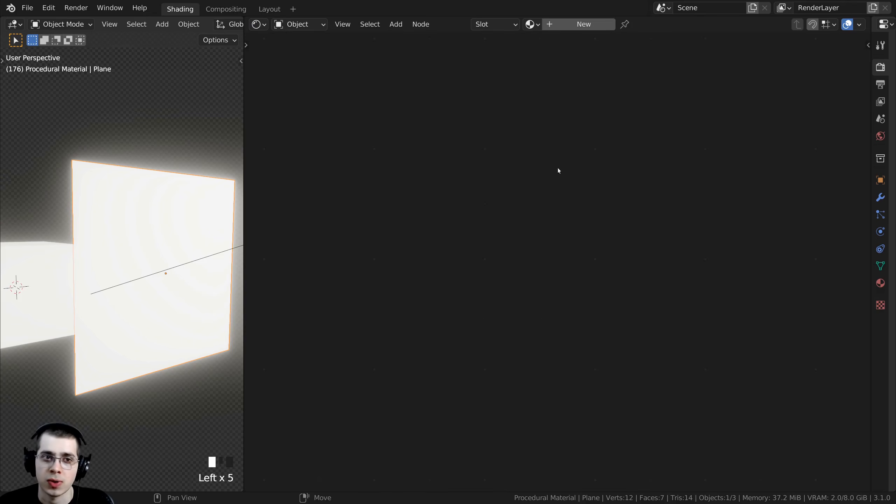
middle_click_drag(98, 197, 106, 246)
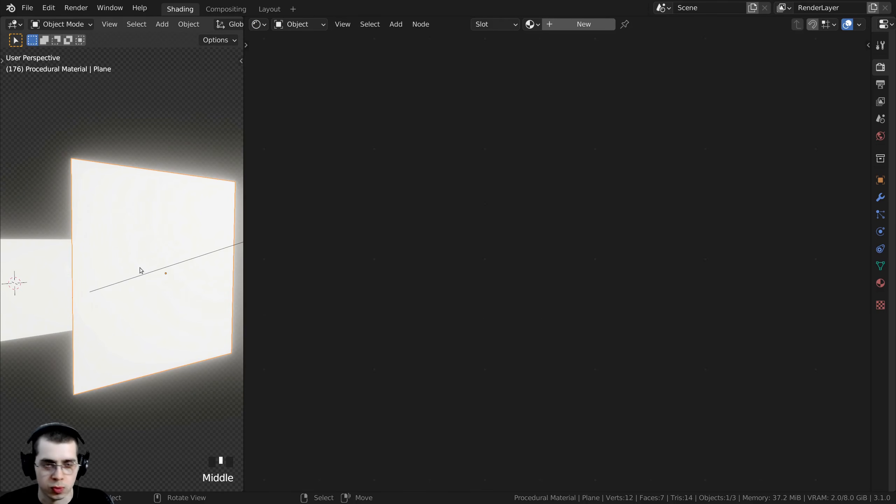
key("z")
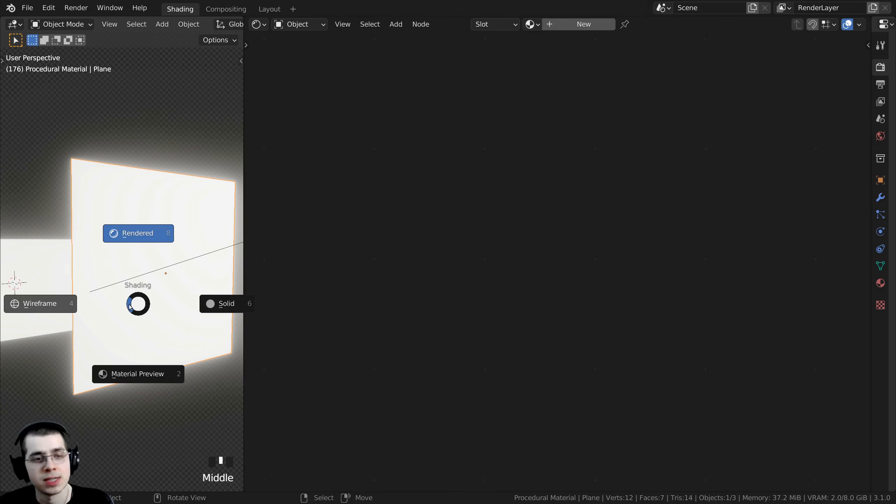
left_click(141, 222)
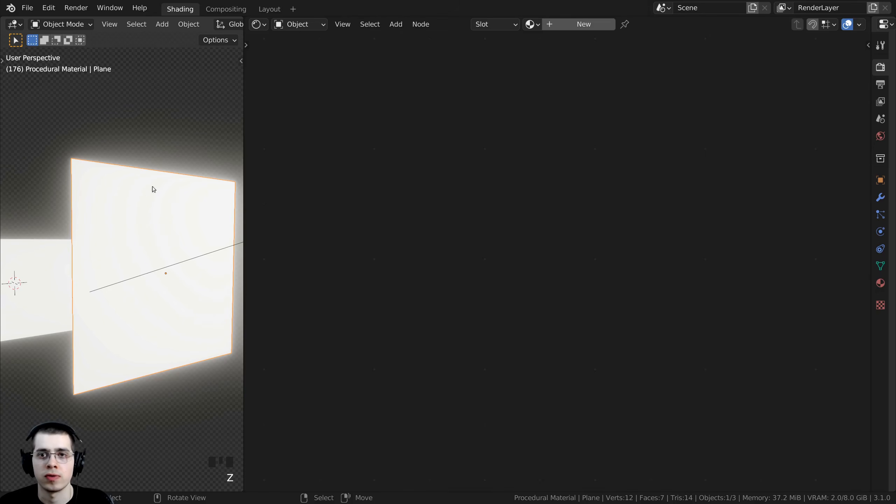
- Create a material named "Procedural Sci-Fi Metal" on the plane and assign it to the cube as well
left_click(573, 27)
double_click(611, 28)
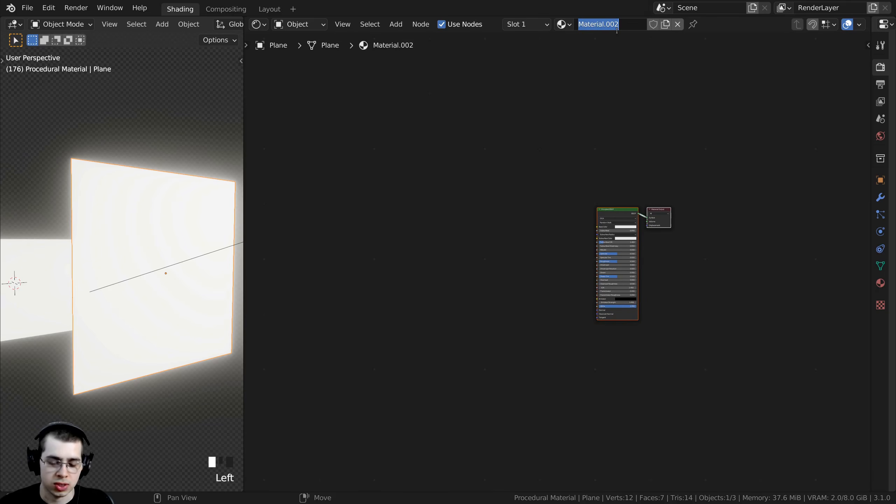
key("BackSpace")
type("Procedural Sci-Fi Metal")
key("Return")
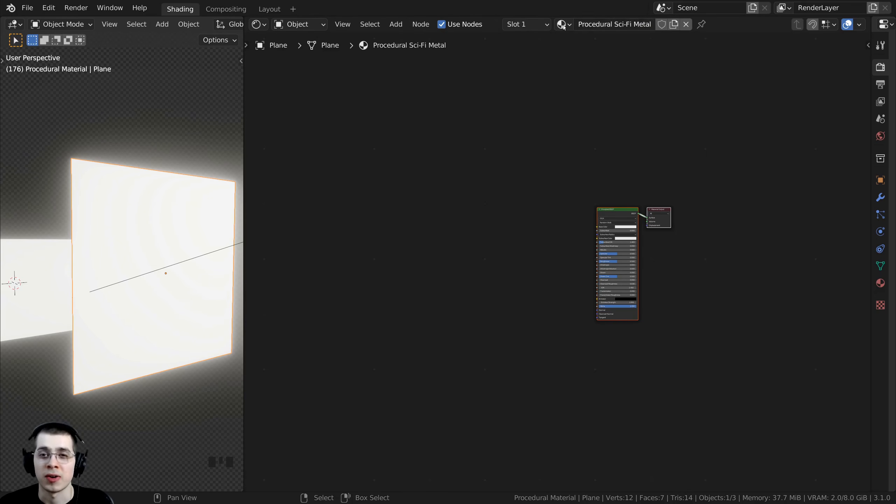
left_click_drag(564, 26, 49, 262)
middle_click_drag(67, 252, 47, 266)
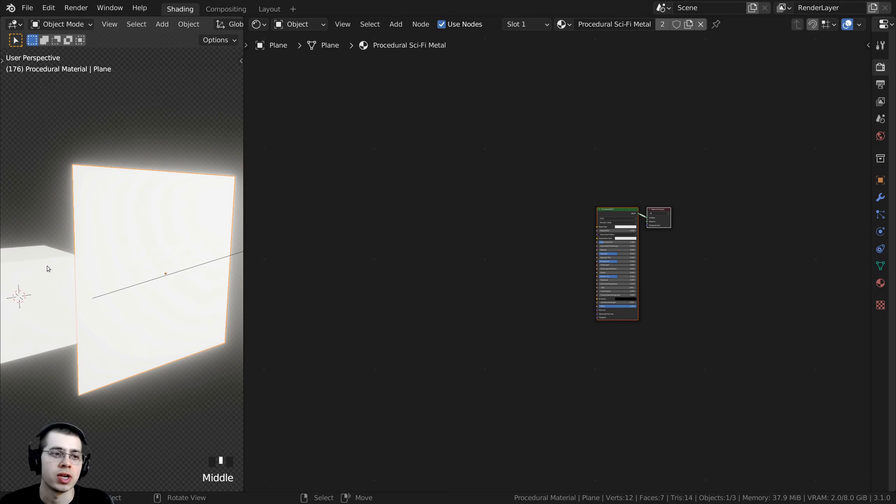
- Darken the Principled BSDF's base color on the plane's material to a dark grey
scroll(146, 218, "up", 1)
scroll(641, 190, "up", 2)
scroll(582, 198, "up", 6)
middle_click_drag(641, 190, 593, 139)
scroll(568, 207, "up", 3)
left_click(173, 208)
scroll(173, 208, "down", 1)
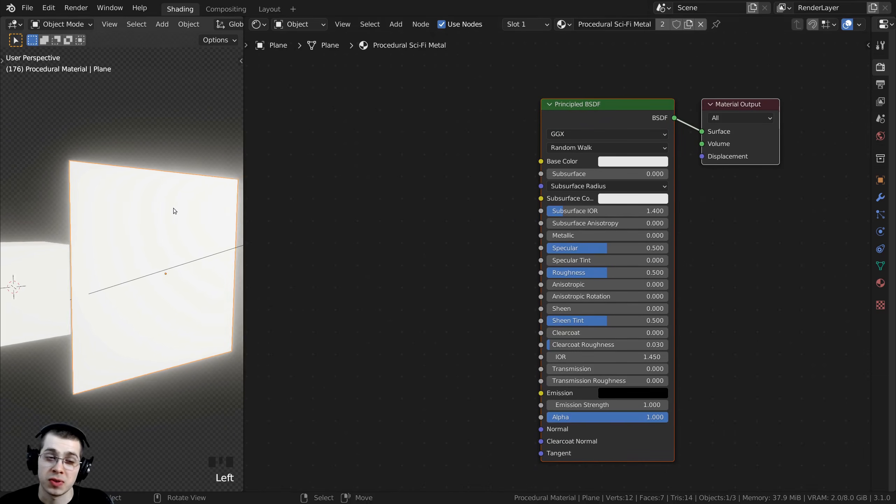
middle_click_drag(171, 207, 177, 211, "shift")
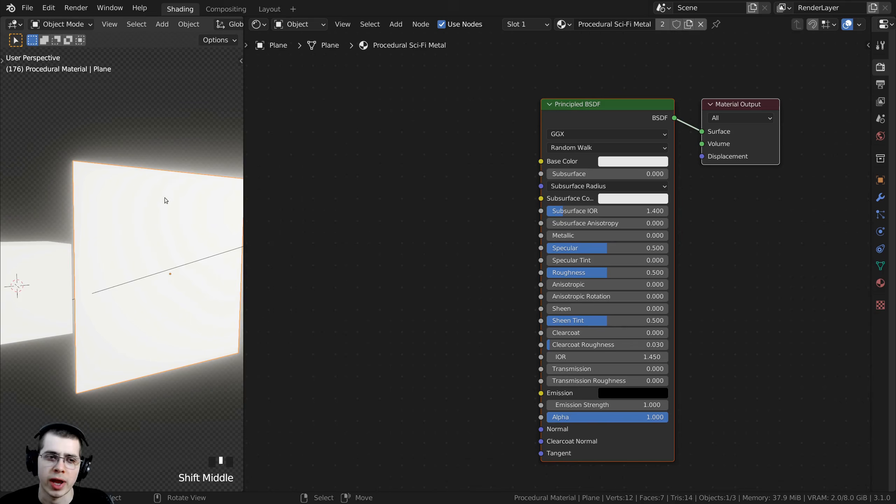
left_click(619, 162)
left_click_drag(694, 180, 694, 229)
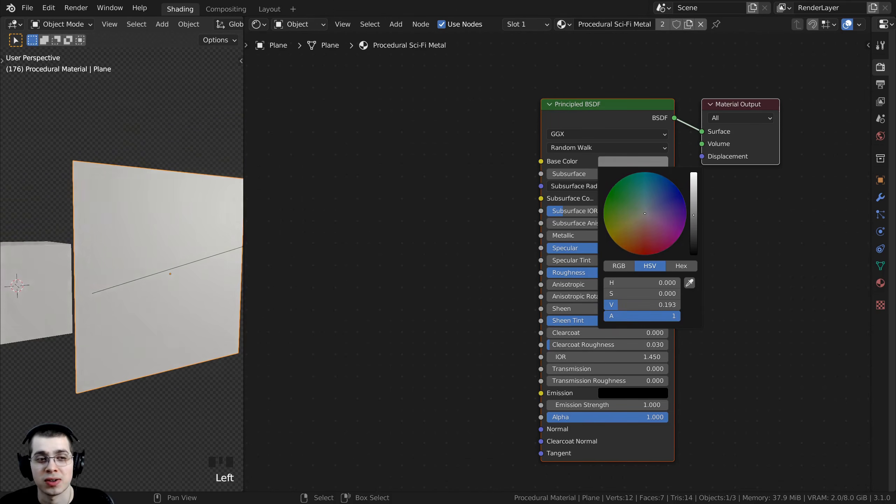
mouse_move(110, 247)
middle_mouse_down()
mouse_move(80, 251)
mouse_move(115, 251)
middle_mouse_up()
- Set the Principled BSDF's Metallic value to 1.000
scroll(496, 246, "up", 3)
middle_click_drag(499, 245, 487, 234)
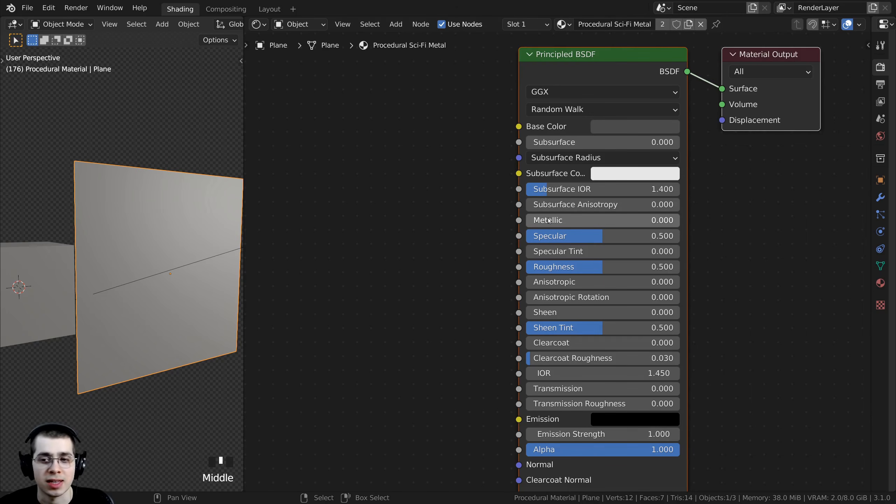
left_click_drag(549, 221, 621, 220)
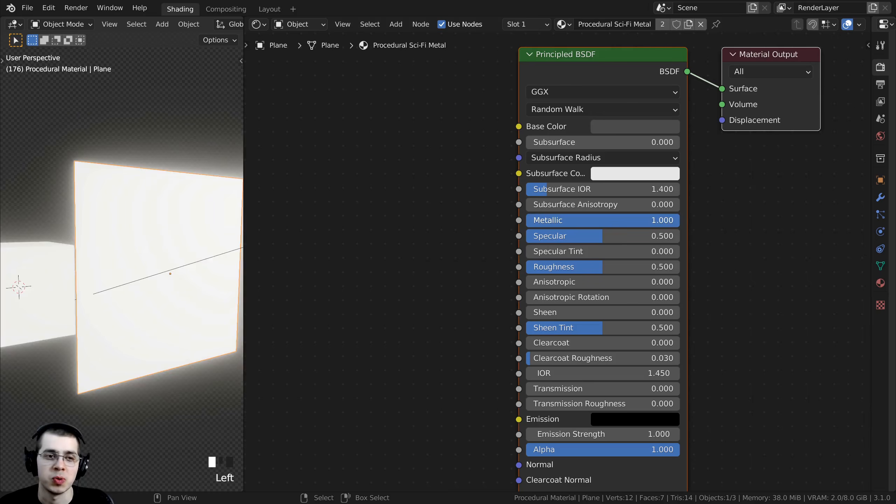
middle_click_drag(150, 264, 153, 259)
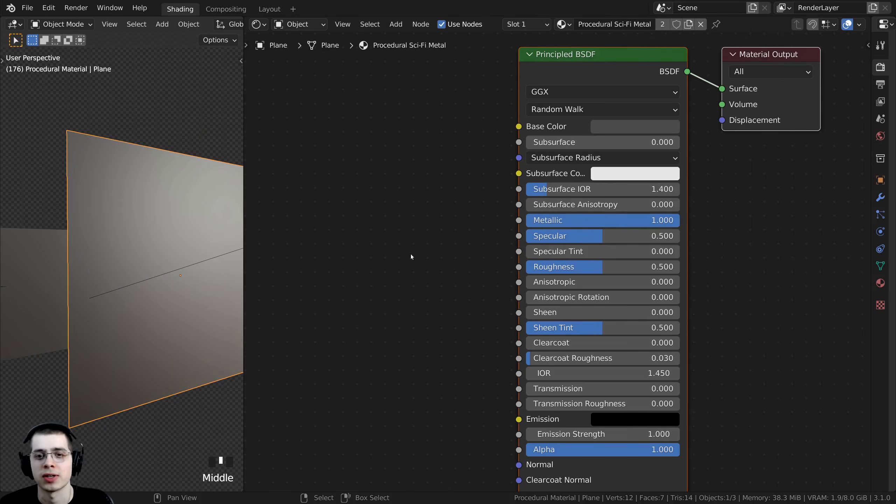
- Try lower Roughness values on the Principled BSDF and set it to about 0.297
left_click_drag(600, 267, 570, 267)
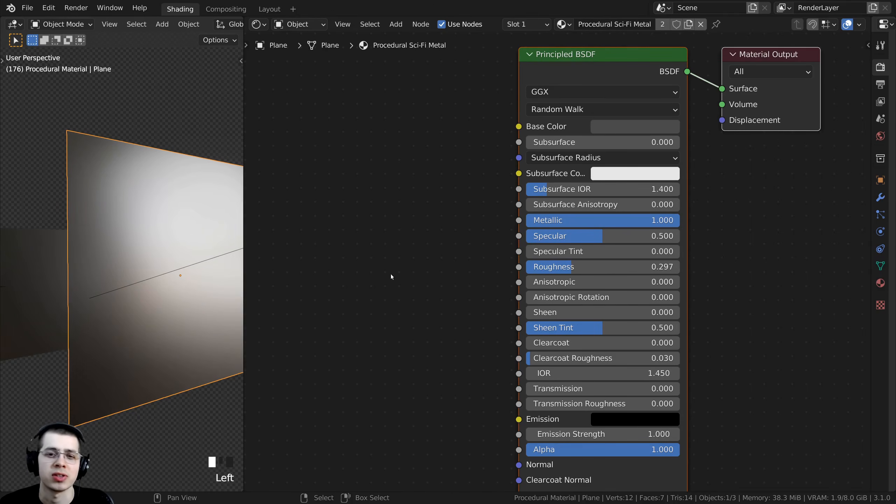
scroll(84, 284, "down", 1)
middle_click_drag(471, 294, 474, 288)
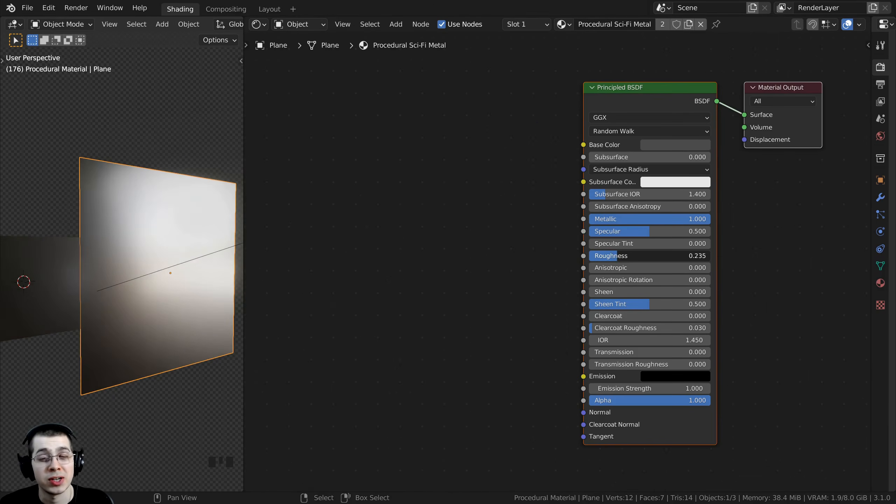
left_click_drag(618, 256, 625, 255)
middle_click_drag(151, 327, 143, 325)
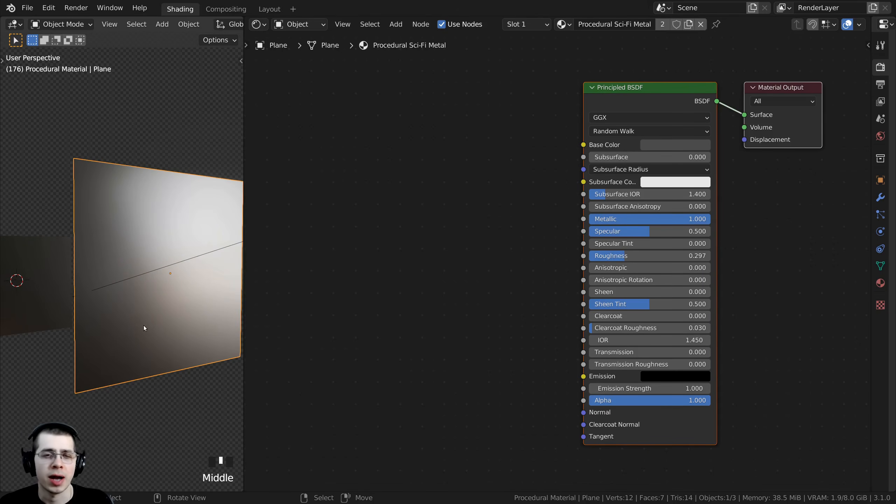
scroll(143, 325, "up", 2)
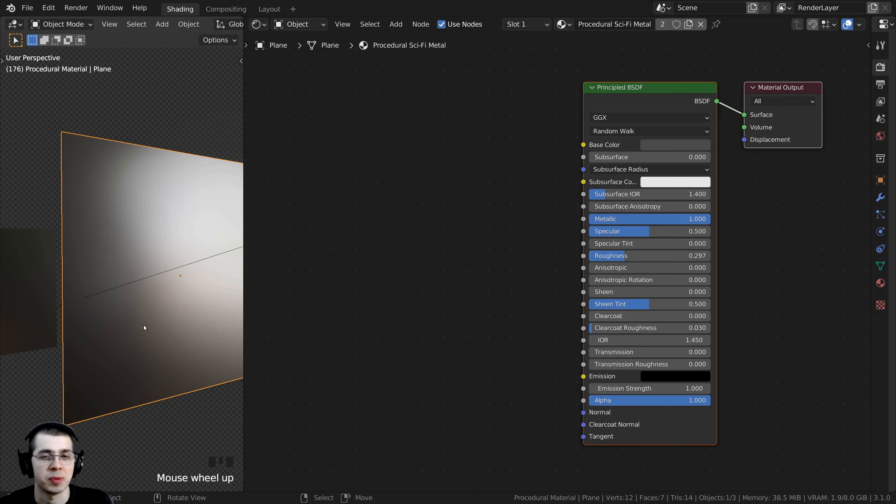
mouse_move(655, 256)
left_mouse_down()
mouse_move(662, 256)
mouse_move(642, 256)
mouse_move(655, 256)
left_mouse_up()
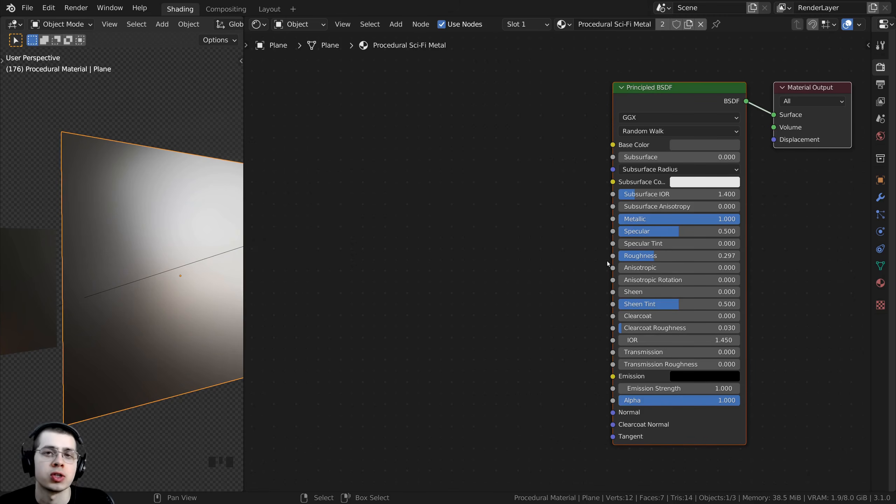
- Add a Noise Texture node and place it ahead of the Principled BSDF with space between them
scroll(480, 203, "up", 2)
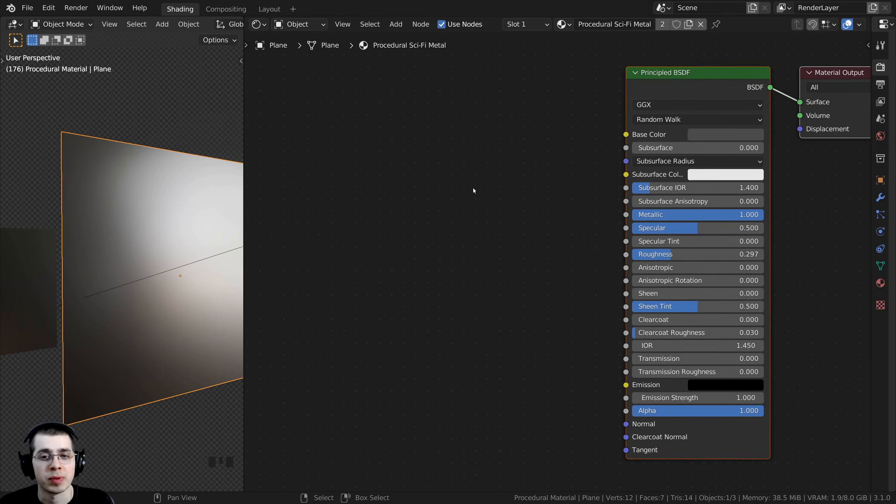
key("shift+a")
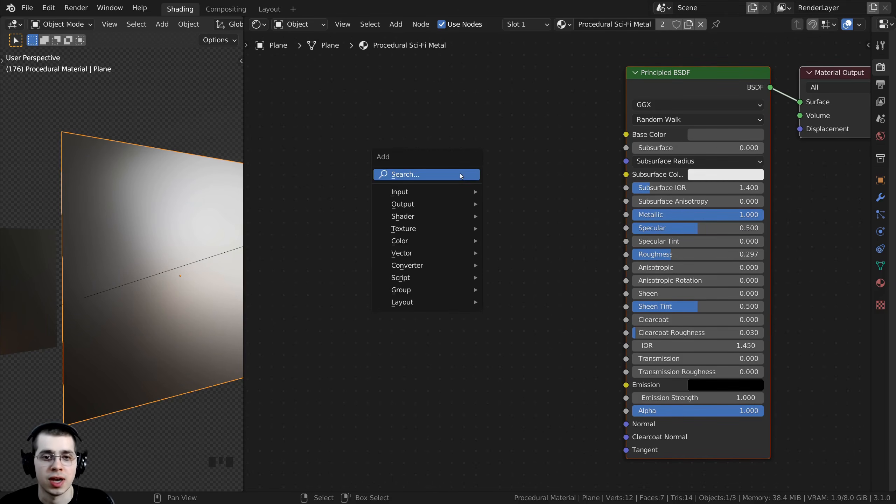
left_click(408, 175)
type("noi")
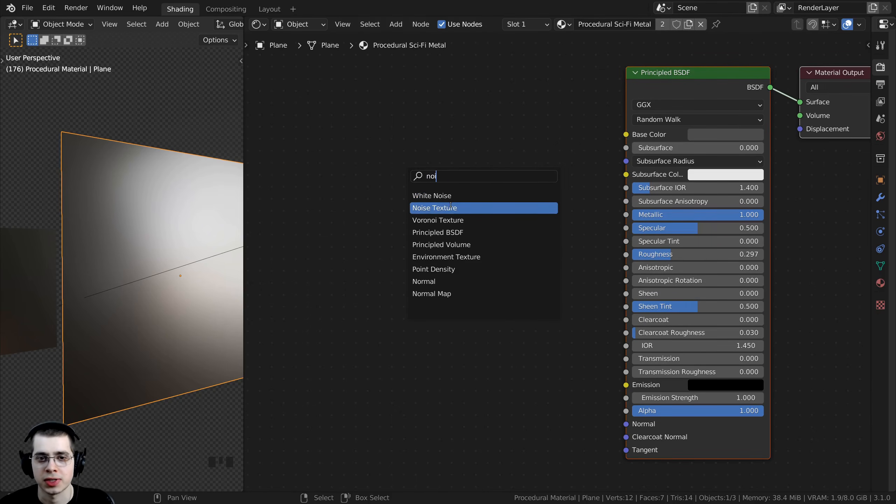
left_click(449, 207)
left_click(356, 228)
scroll(358, 226, "down", 2)
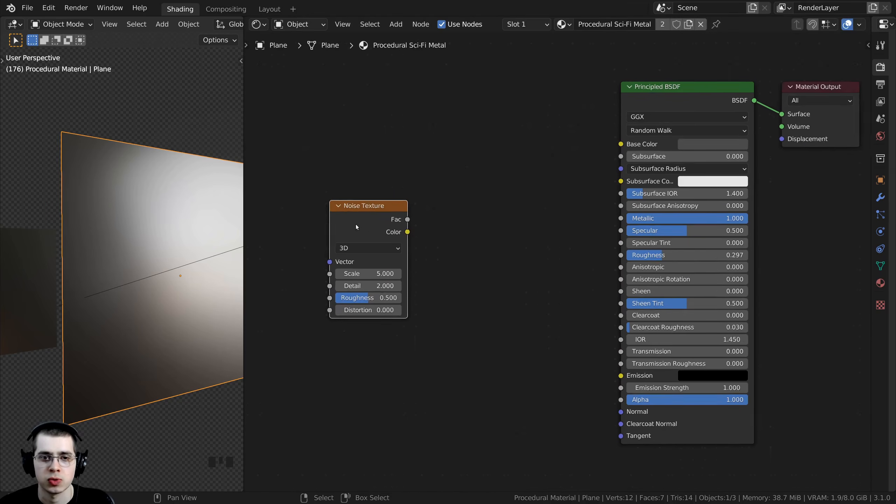
middle_click_drag(359, 225, 395, 225)
left_click_drag(404, 222, 388, 221)
scroll(400, 215, "up", 1)
middle_click_drag(365, 205, 349, 204)
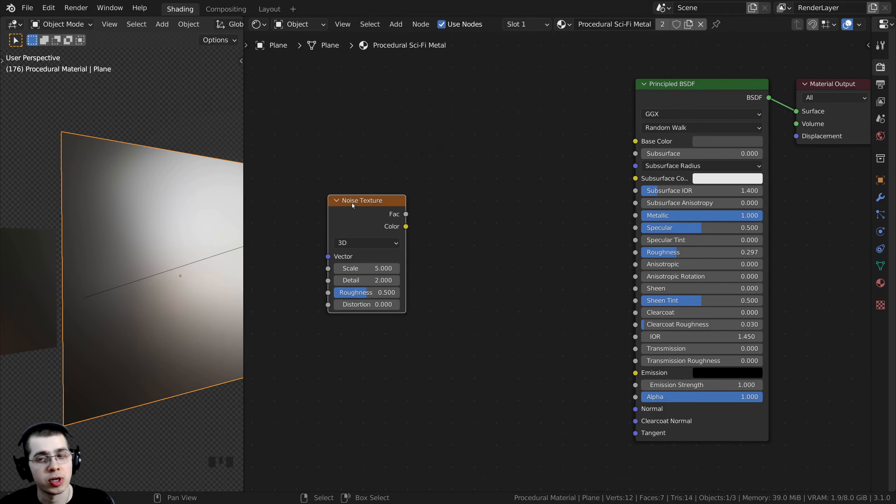
left_click_drag(348, 206, 338, 208)
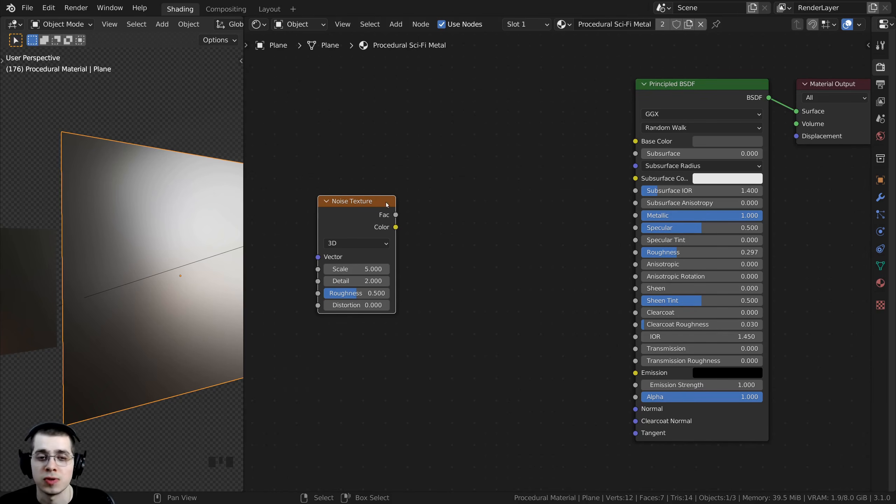
double_click(359, 208)
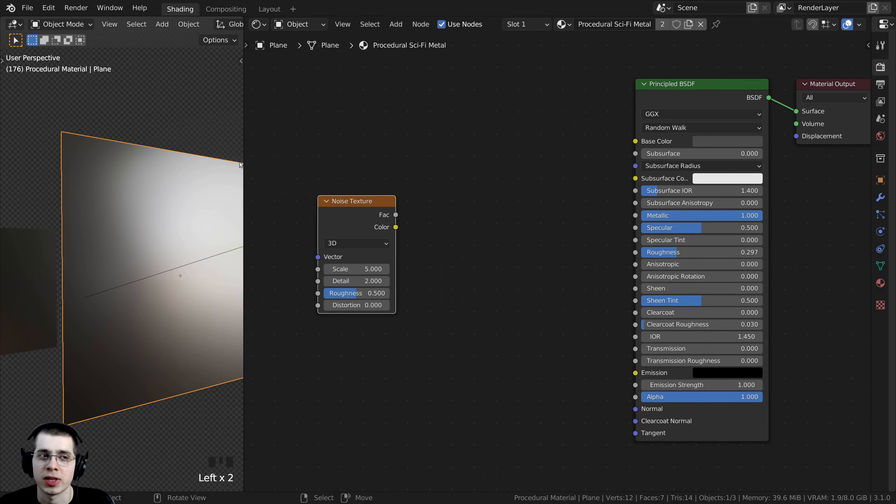
- Make sure the Node Wrangler add-on is enabled and attach Mapping and Texture Coordinate nodes to the Noise Texture's Vector input
left_click(48, 7)
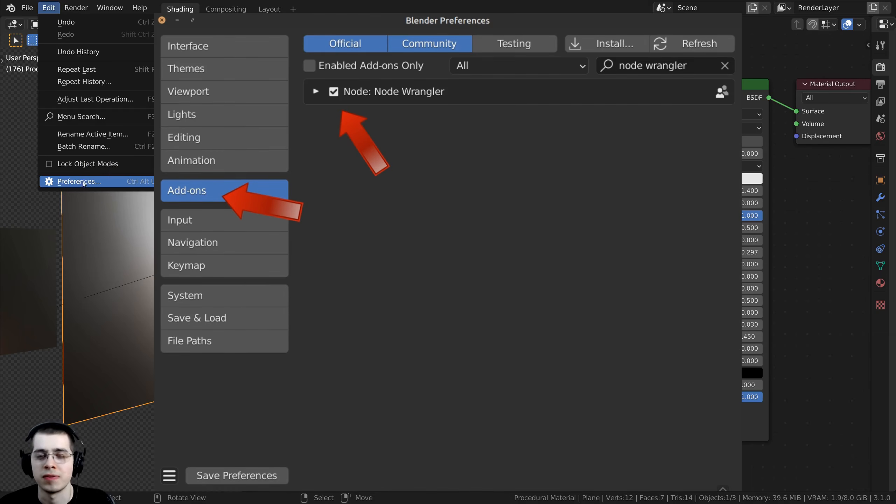
left_click(82, 182)
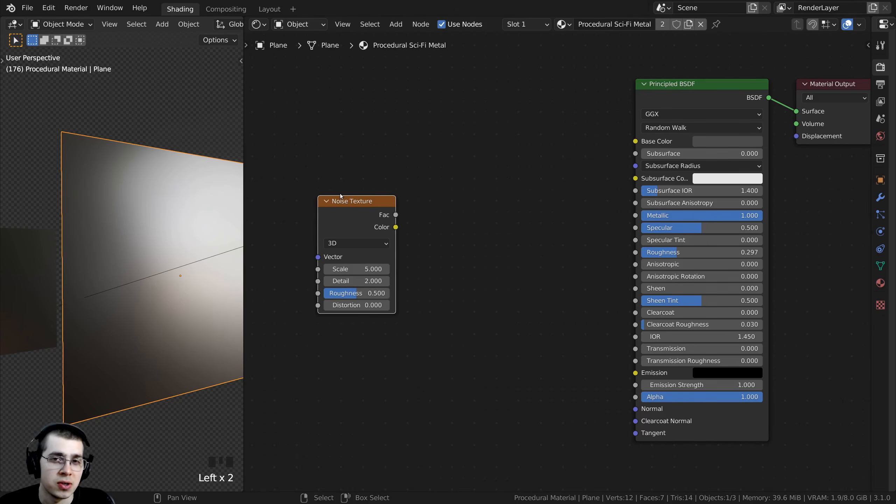
left_click_drag(350, 219, 344, 214)
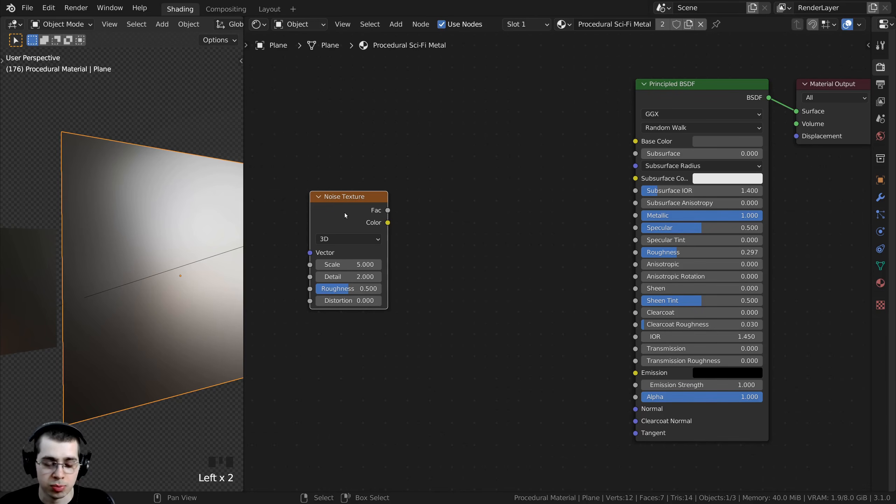
key("ctrl+t")
middle_click_drag(346, 215, 528, 208)
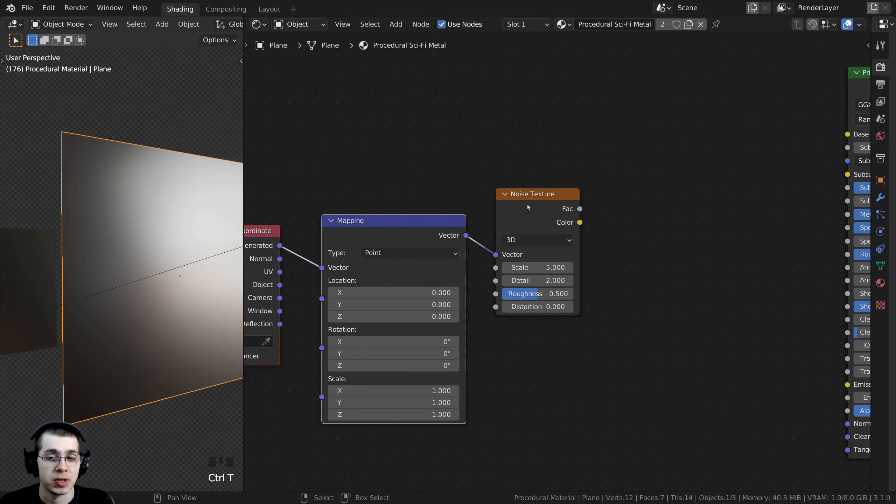
left_click_drag(528, 205, 525, 207)
scroll(508, 215, "down", 1)
middle_click_drag(402, 202, 434, 198)
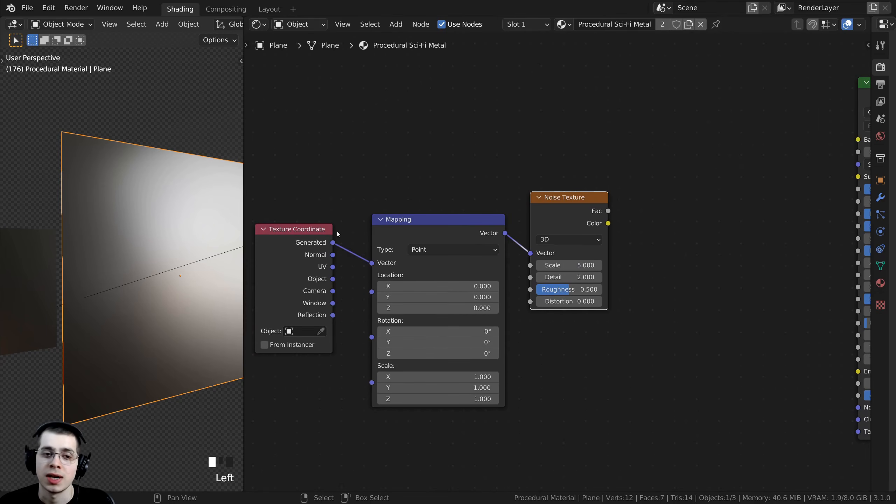
left_click(302, 256)
mouse_move(419, 227)
left_mouse_down()
mouse_move(406, 232)
mouse_move(413, 228)
left_mouse_up()
middle_click_drag(418, 224, 429, 200)
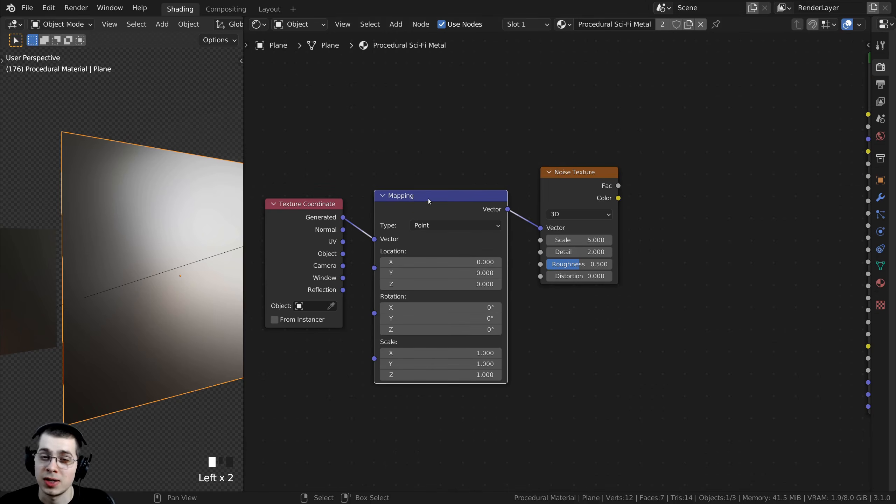
left_click(565, 194)
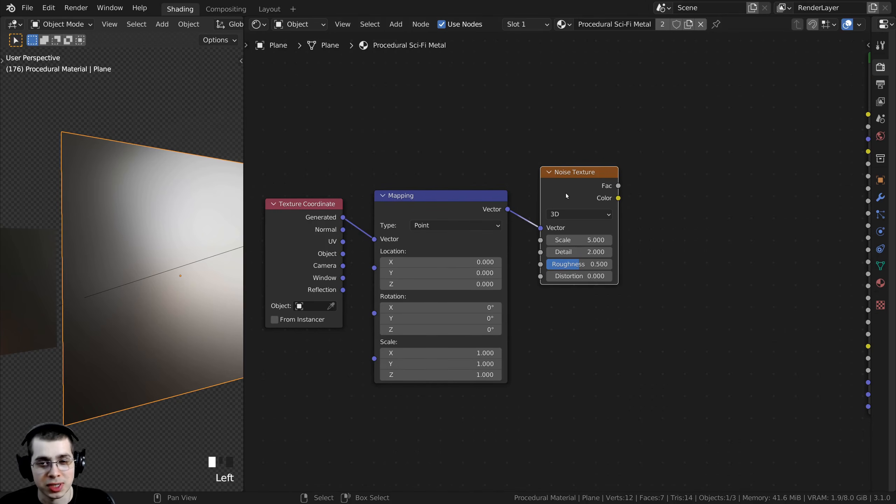
left_click(439, 201)
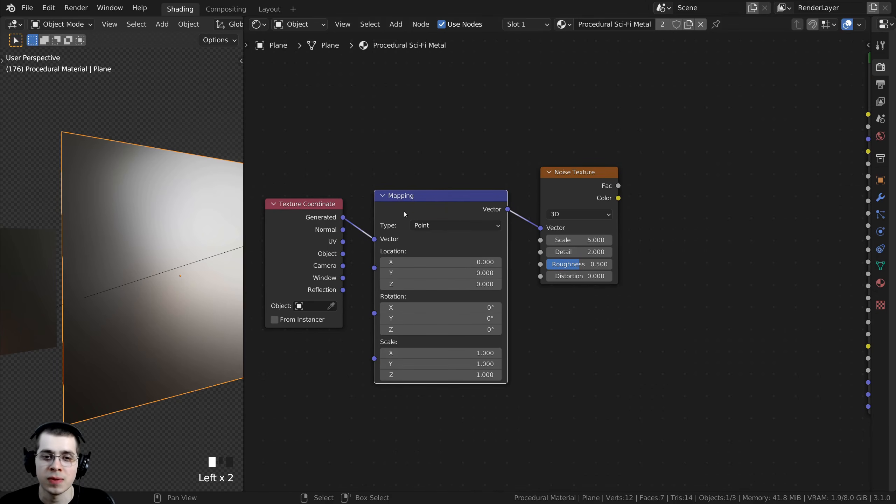
- Move the Mapping node below the chain and link the Texture Coordinate's Object output to both the Noise Texture's and Mapping's Vector inputs
left_click_drag(407, 208, 398, 351)
left_click_drag(319, 255, 309, 243)
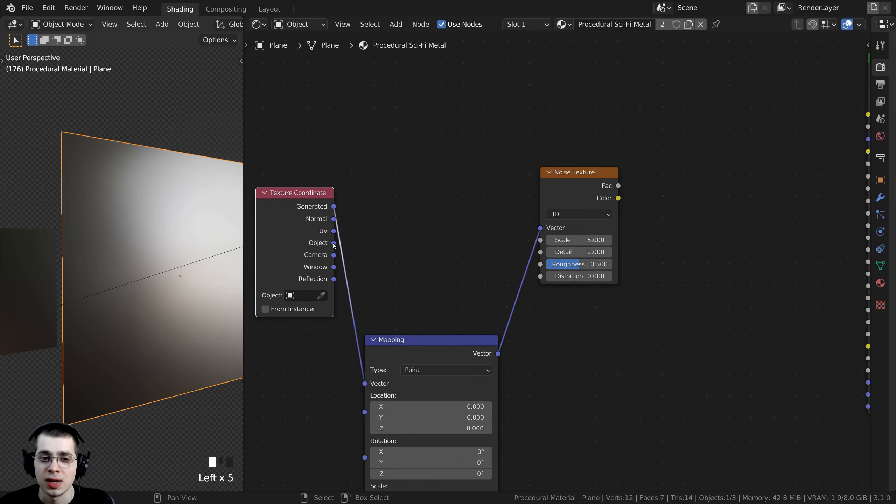
left_click_drag(334, 246, 541, 228)
middle_click_drag(419, 257, 447, 218)
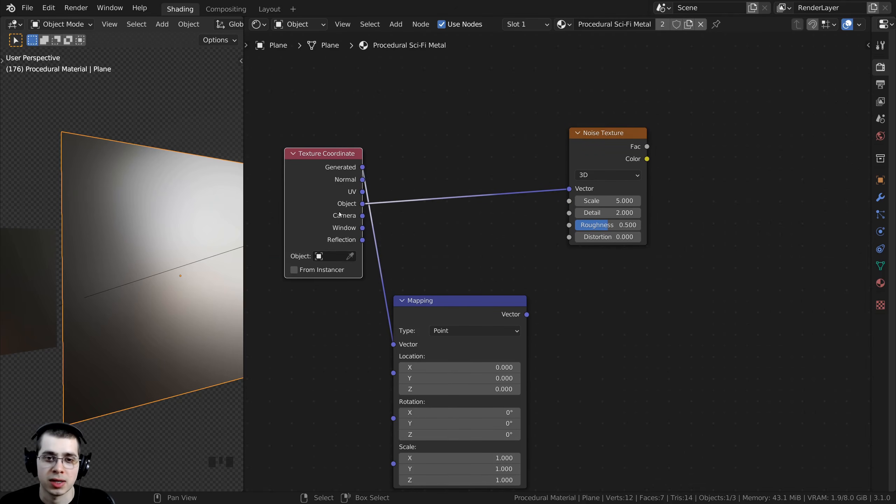
left_click_drag(364, 204, 393, 331)
left_click_drag(299, 186, 277, 187)
left_click_drag(475, 305, 458, 300)
- Preview the Noise Texture directly on the plane, comparing its Color and Fac outputs and ending on Fac
middle_click_drag(607, 186, 529, 282)
scroll(531, 279, "down", 3)
left_click_drag(525, 244, 480, 253)
middle_click_drag(479, 251, 440, 213)
scroll(441, 212, "up", 1)
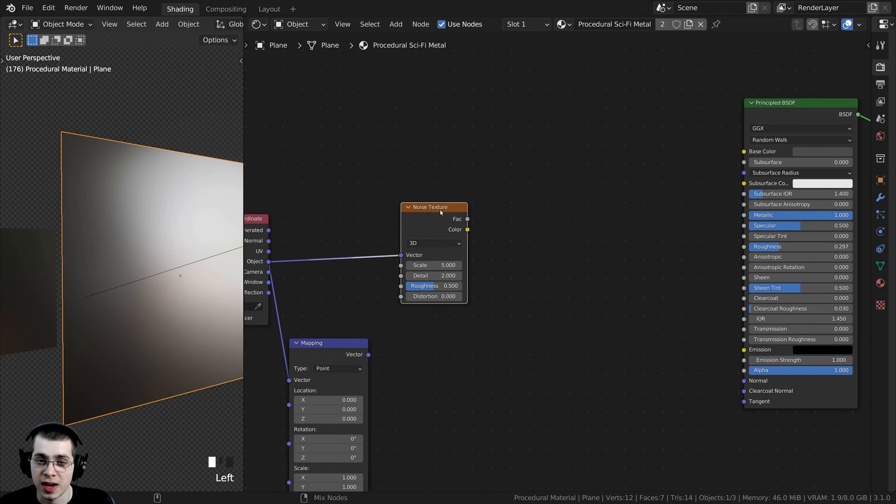
left_click(440, 210, "ctrl+shift")
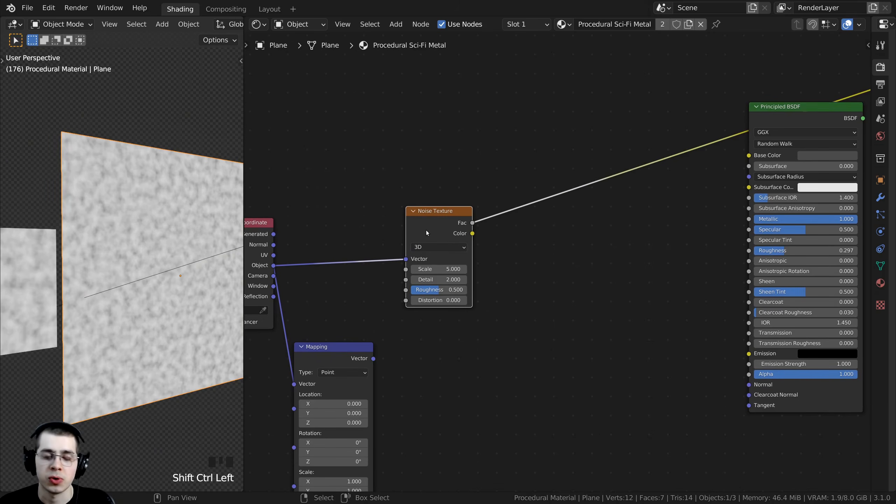
left_click(434, 227, "ctrl+shift")
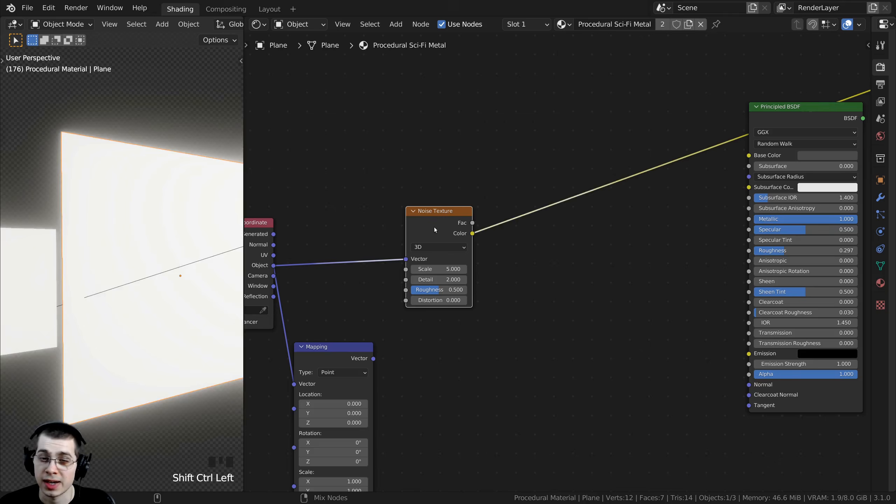
left_click(434, 226, "ctrl+shift")
middle_click_drag(39, 234, 24, 223)
middle_click_drag(358, 274, 335, 309)
scroll(334, 308, "up", 2)
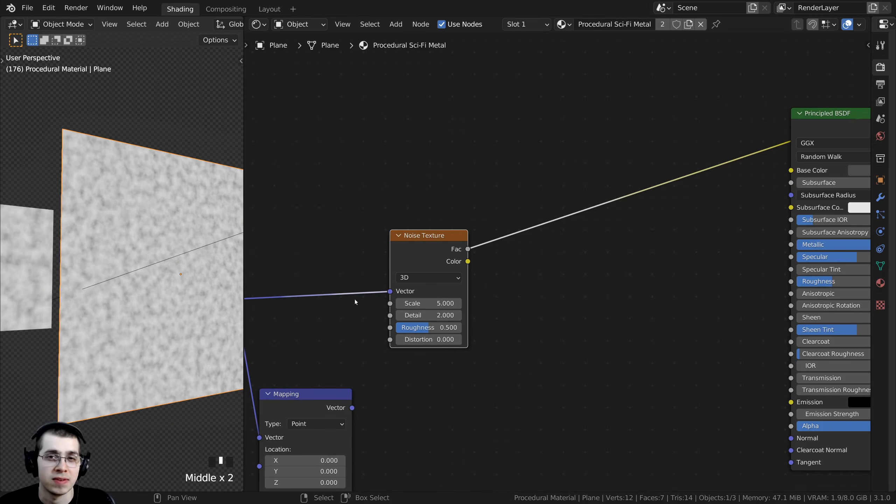
- Connect the Noise Texture's Fac output to the Principled BSDF's Roughness input
left_click(432, 265)
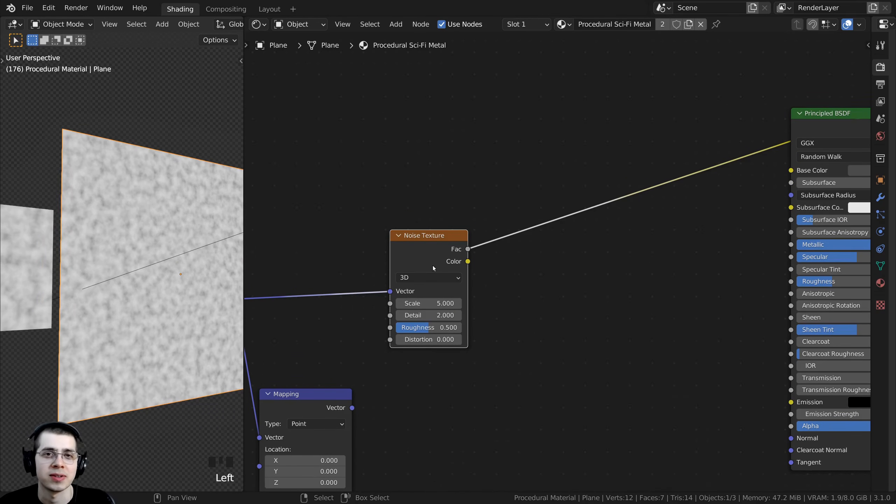
middle_click_drag(433, 266, 349, 230)
left_click_drag(393, 207, 712, 249)
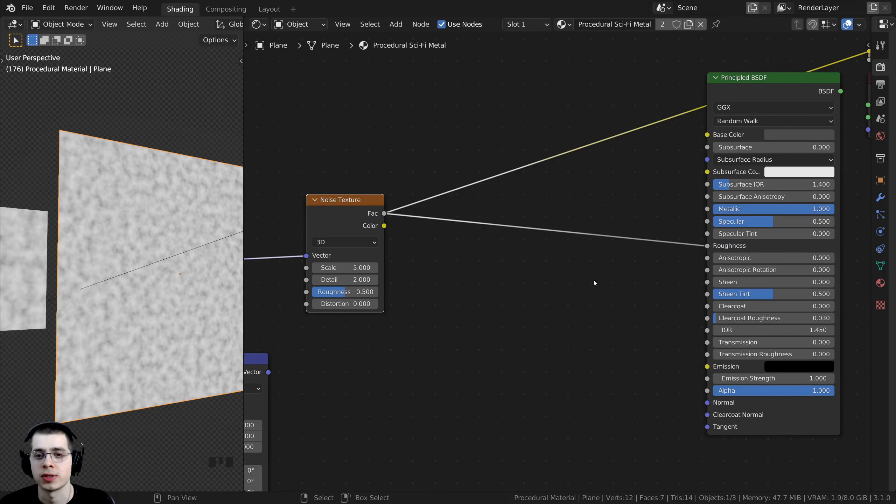
- Set the Noise Texture's Detail to 15 and its Roughness to 0.7
scroll(552, 260, "down", 1)
scroll(423, 257, "up", 2)
middle_click_drag(418, 248, 477, 248)
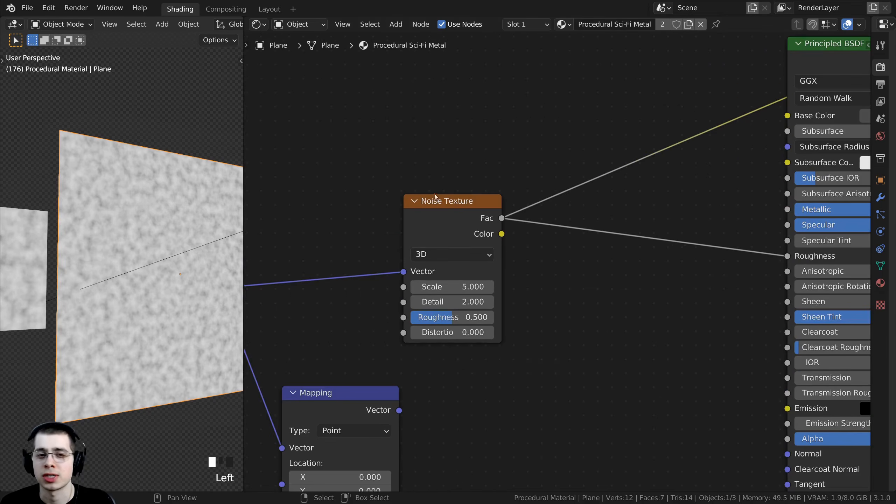
scroll(430, 276, "up", 1)
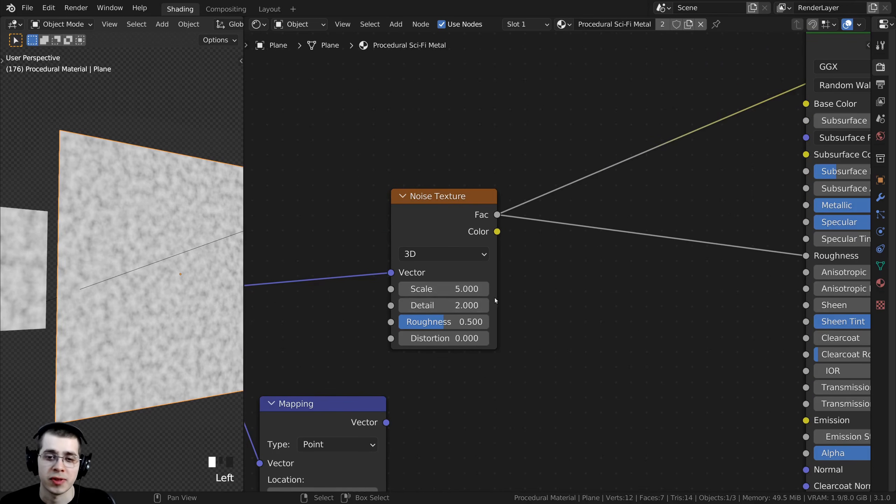
left_click_drag(444, 306, 444, 306)
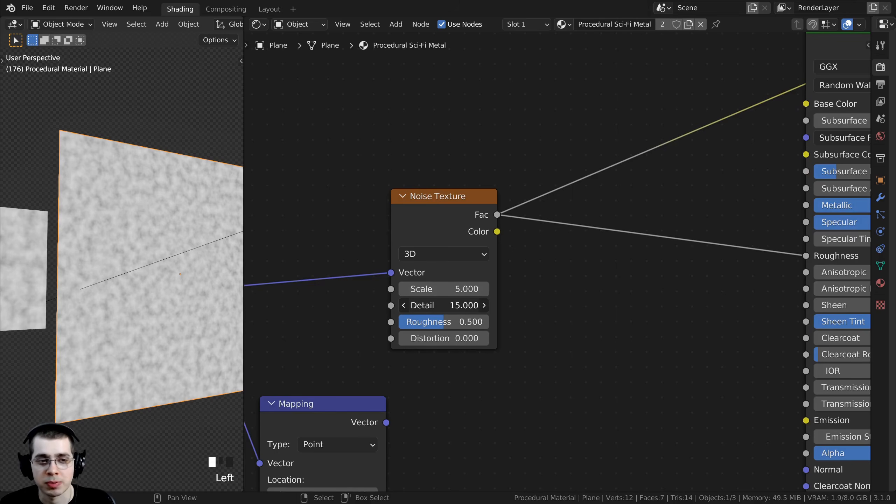
scroll(156, 260, "up", 6)
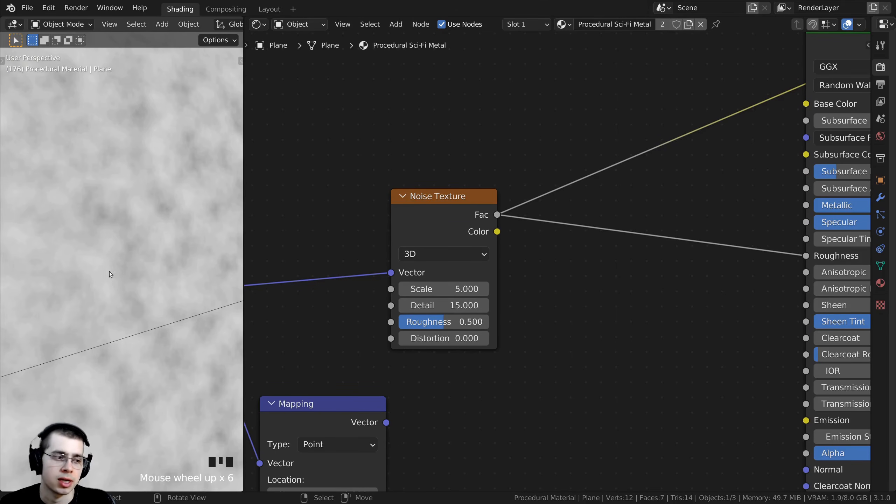
left_click(444, 323)
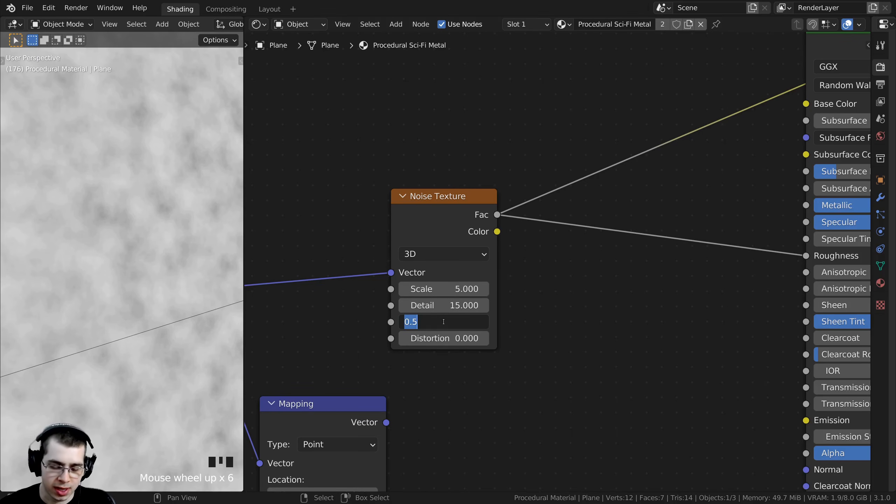
type(".")
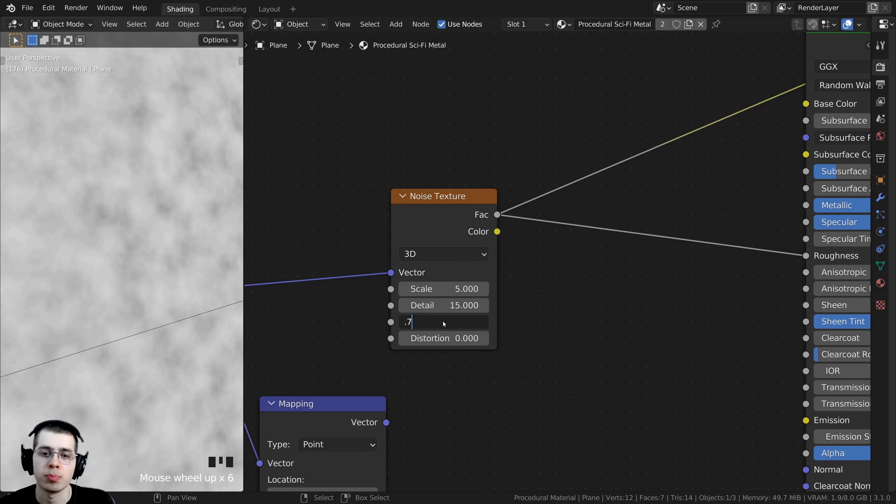
type("7")
key("Return")
- Switch the Material Output back to the Principled BSDF and inspect the noise-driven roughness on the plane
scroll(571, 249, "down", 3)
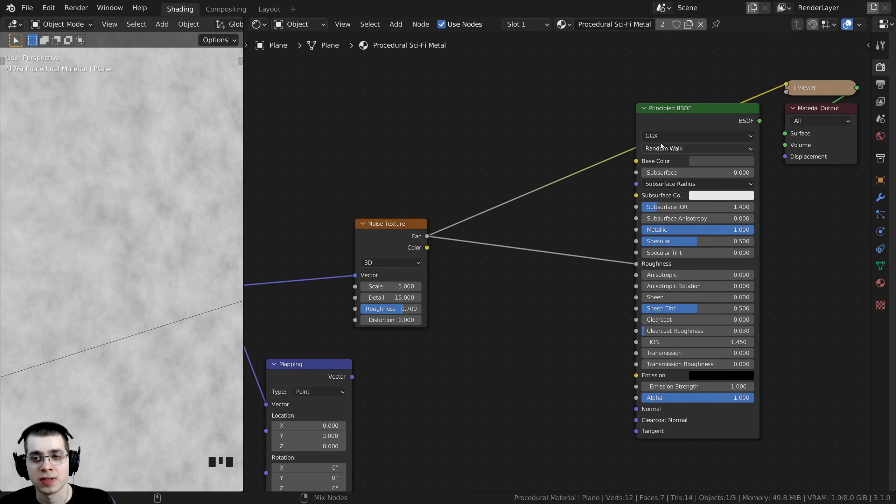
left_click(669, 115, "ctrl+shift")
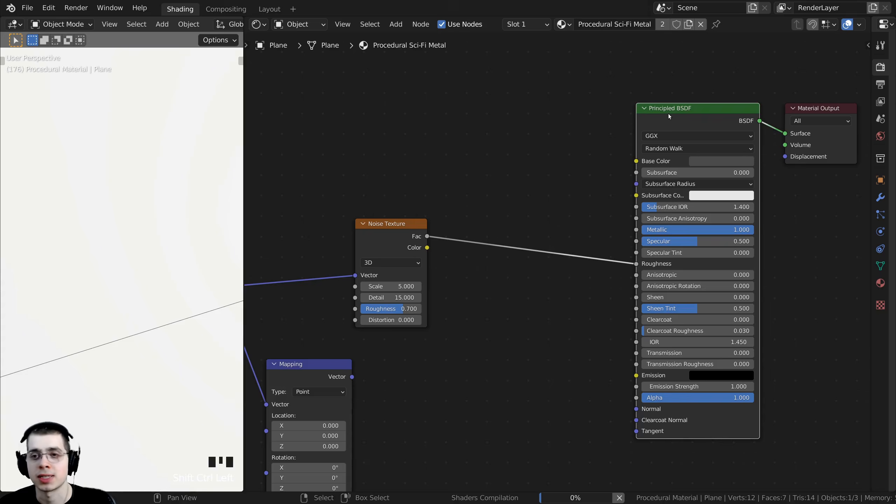
left_click(412, 210)
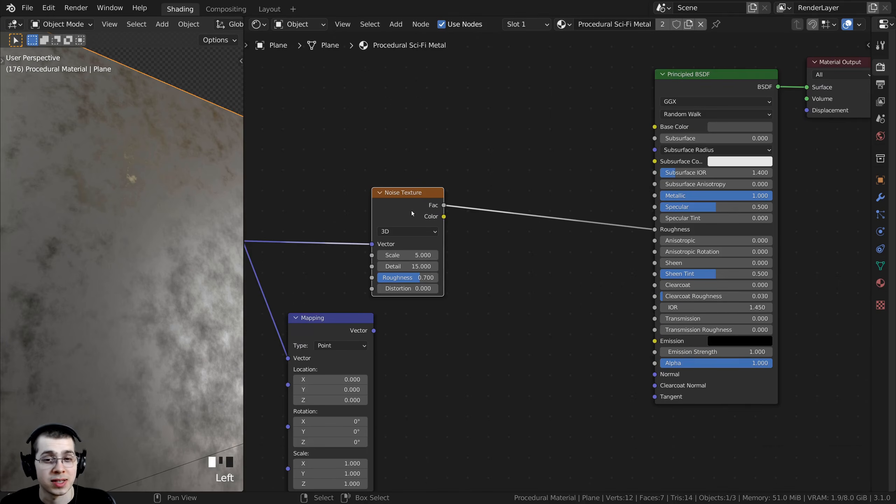
middle_click_drag(226, 271, 109, 299)
middle_click_drag(402, 212, 396, 225, "shift")
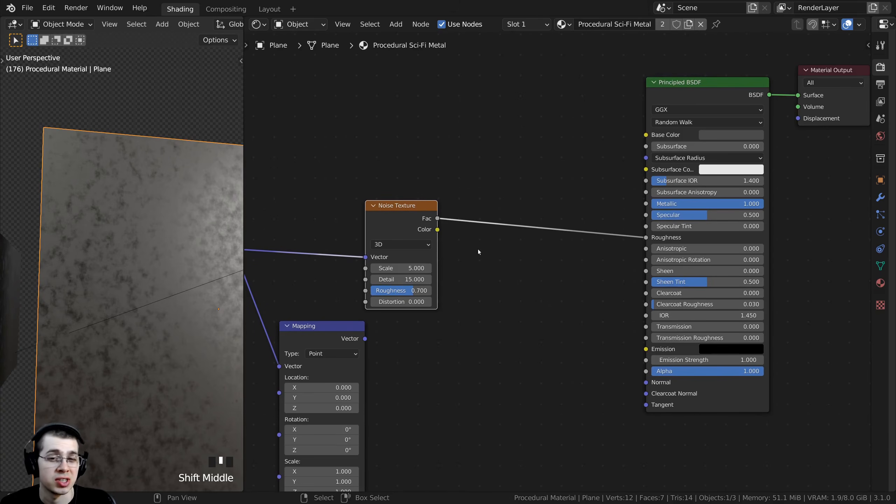
middle_click_drag(452, 182, 441, 179, "shift")
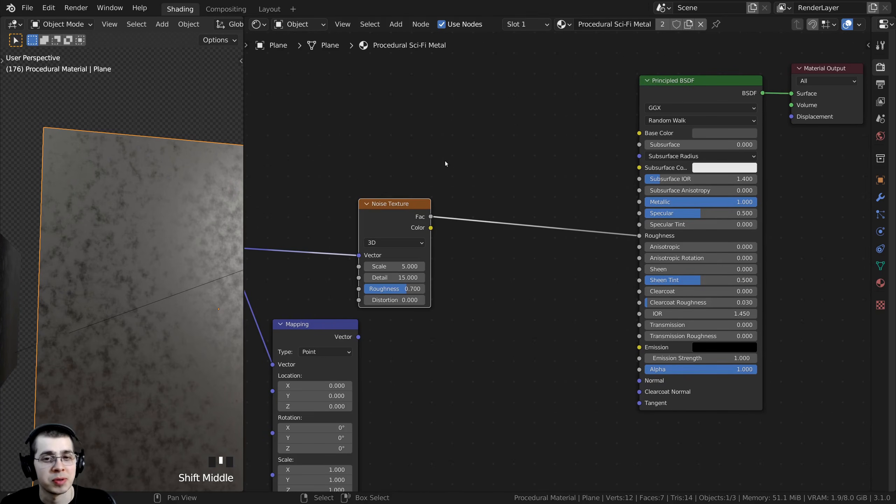
- Insert a ColorRamp node between the Noise Texture's Fac output and the Principled BSDF's Roughness input
key("shift+a")
left_click(400, 161)
type("col")
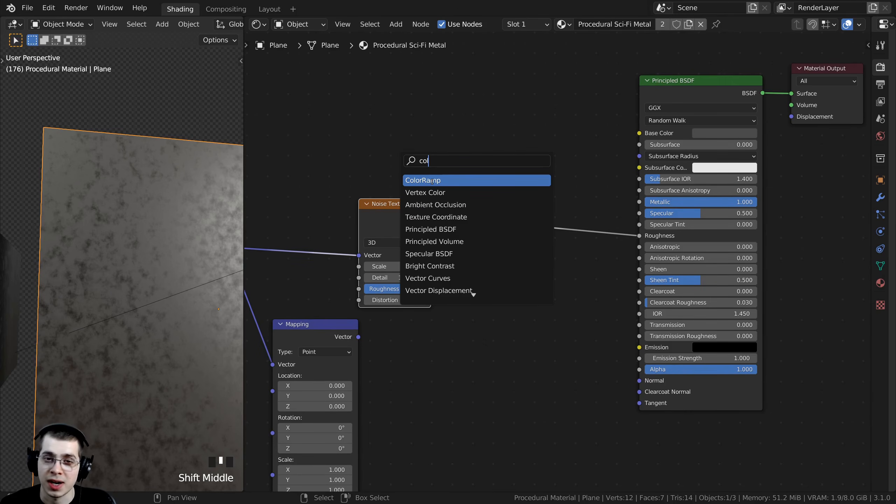
left_click(433, 181)
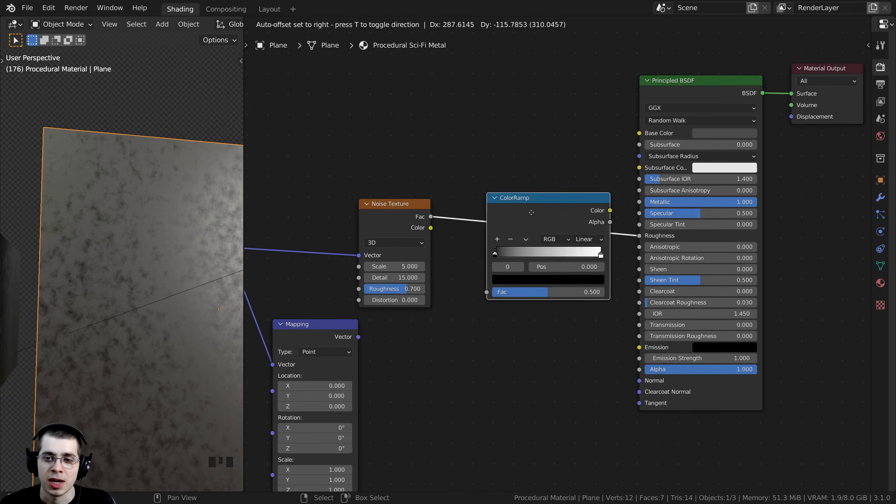
left_click(520, 218)
left_click_drag(518, 220, 494, 211)
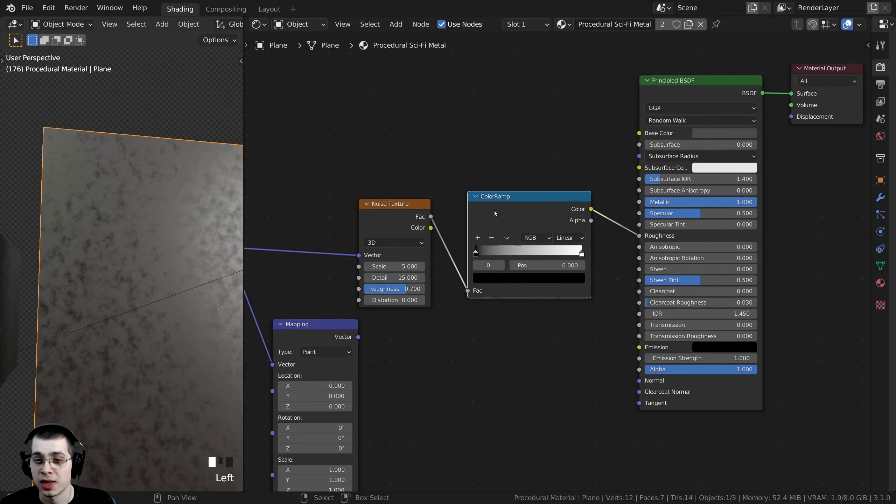
middle_click_drag(494, 211, 479, 232)
scroll(495, 217, "up", 1)
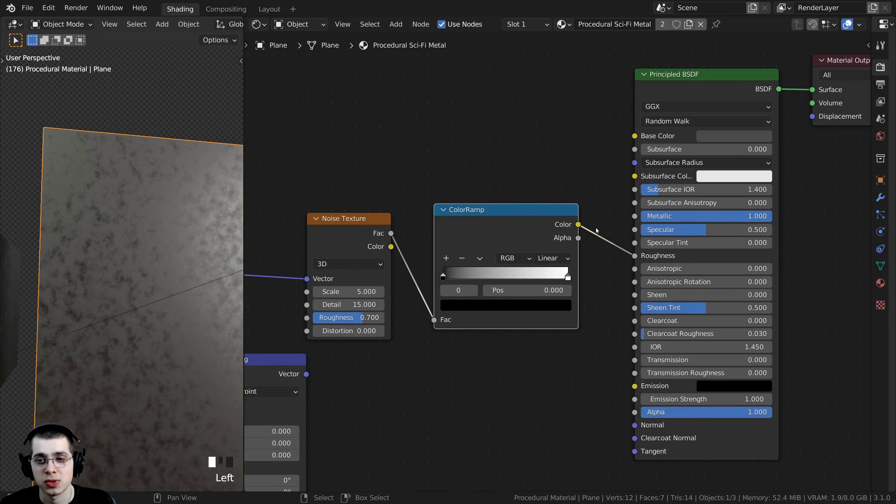
left_click_drag(678, 84, 674, 81)
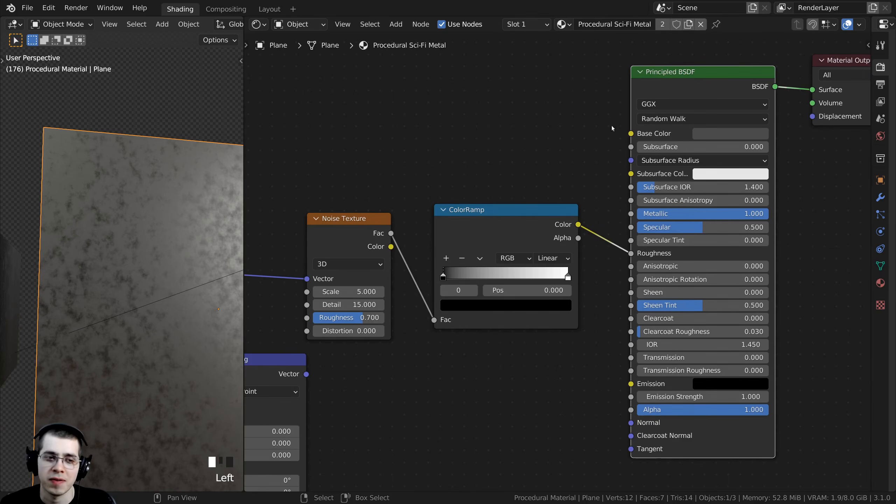
left_click(509, 224)
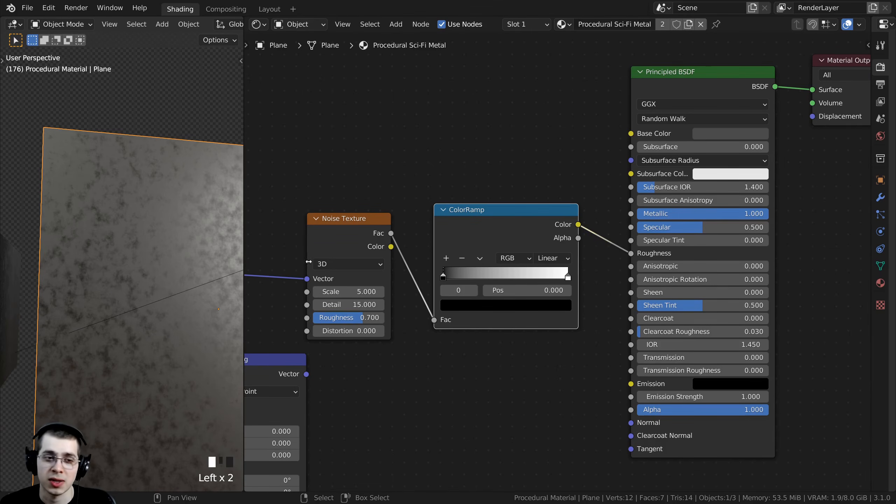
- Move the ColorRamp's black stop to about 0.268 and check the stronger roughness contrast on the plane
scroll(497, 241, "up", 1)
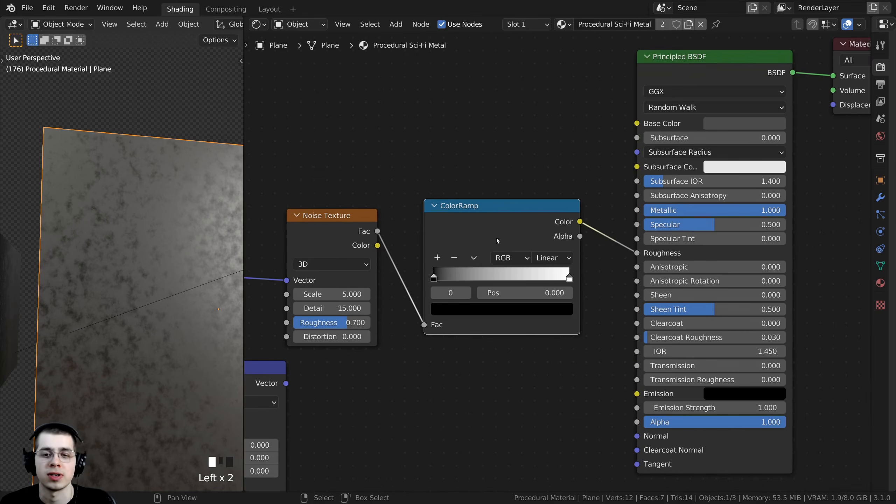
scroll(410, 244, "up", 1)
left_click(410, 245)
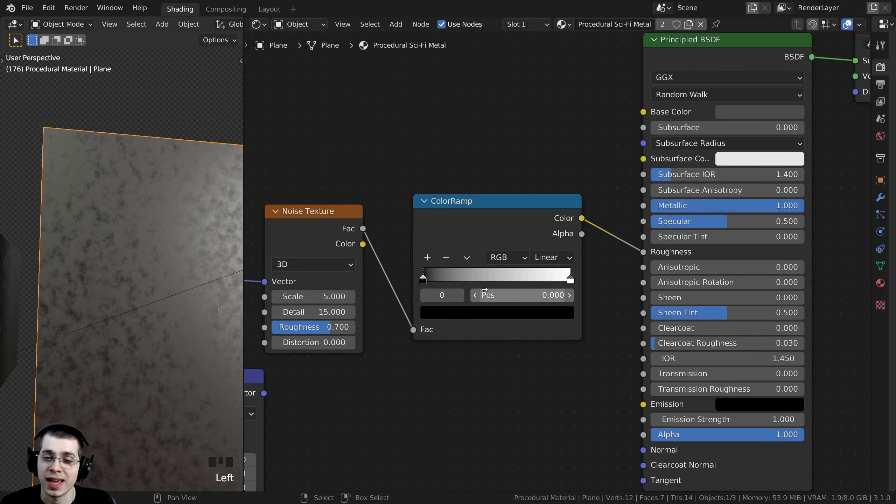
scroll(441, 292, "up", 2)
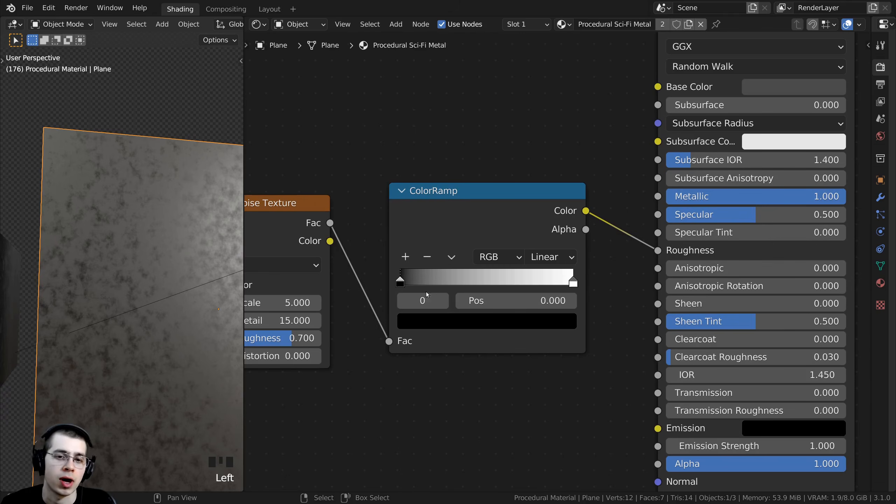
scroll(425, 291, "up", 2)
left_click_drag(329, 264, 396, 276)
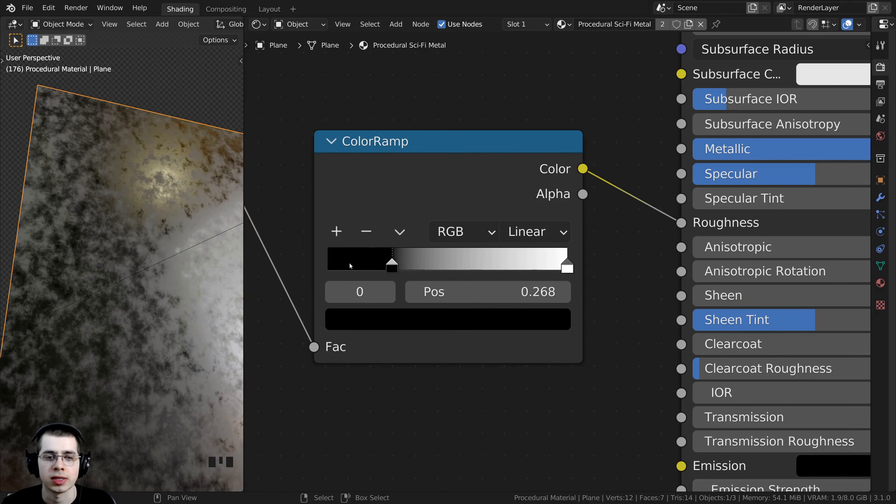
middle_click_drag(169, 260, 153, 221)
middle_click_drag(385, 304, 401, 330)
scroll(400, 330, "down", 1)
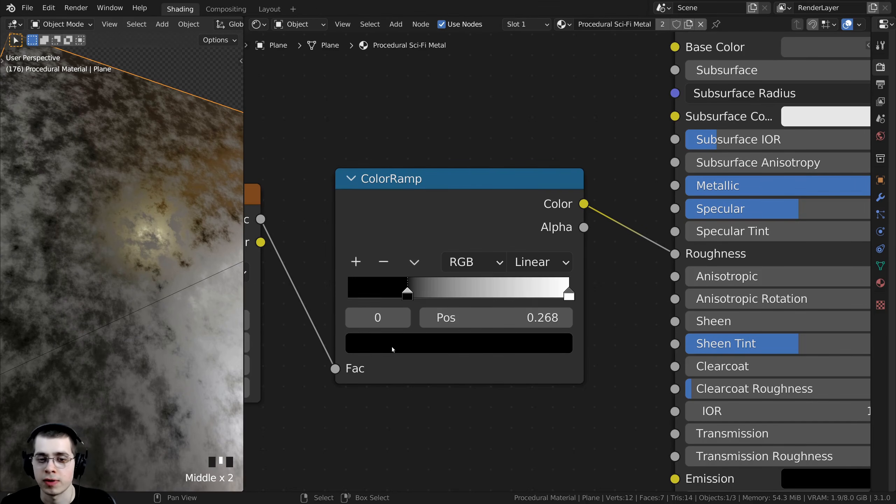
scroll(409, 345, "down", 1)
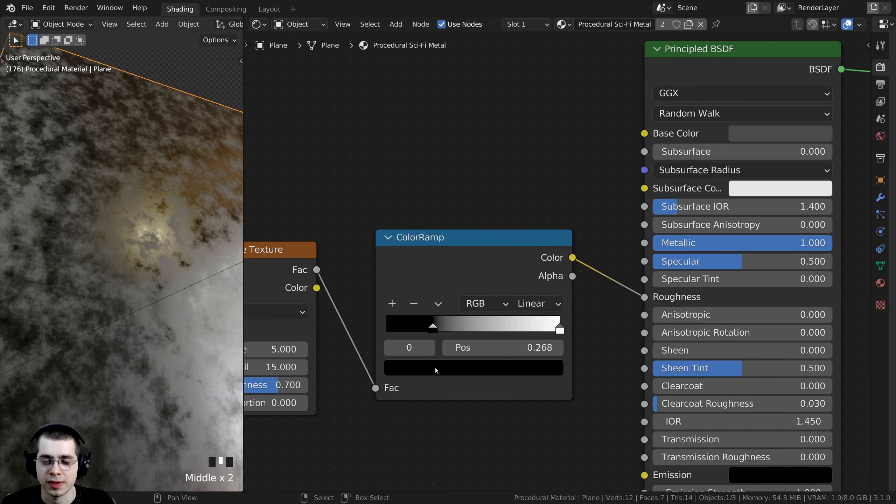
- Lighten the ColorRamp's black stop to a dark grey and check the reduced roughness contrast on the plane
left_click(436, 370)
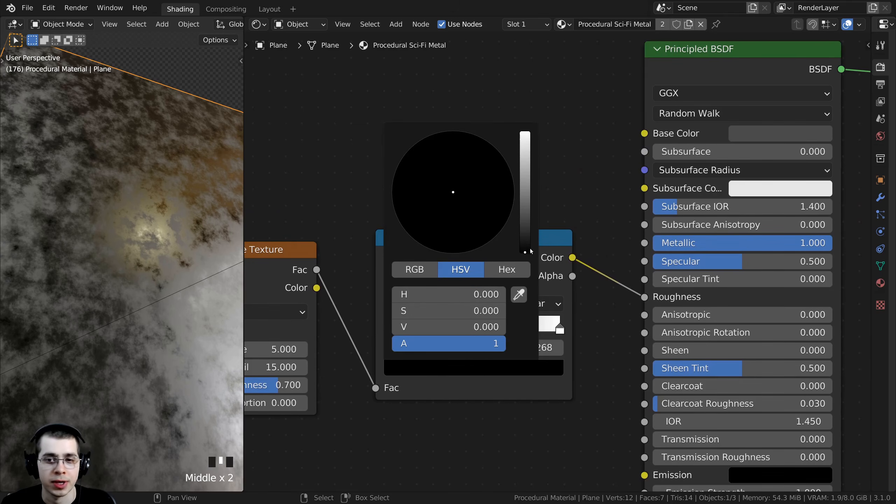
left_click_drag(525, 250, 525, 215)
middle_click_drag(113, 279, 121, 324)
scroll(117, 267, "up", 2)
scroll(146, 292, "down", 5)
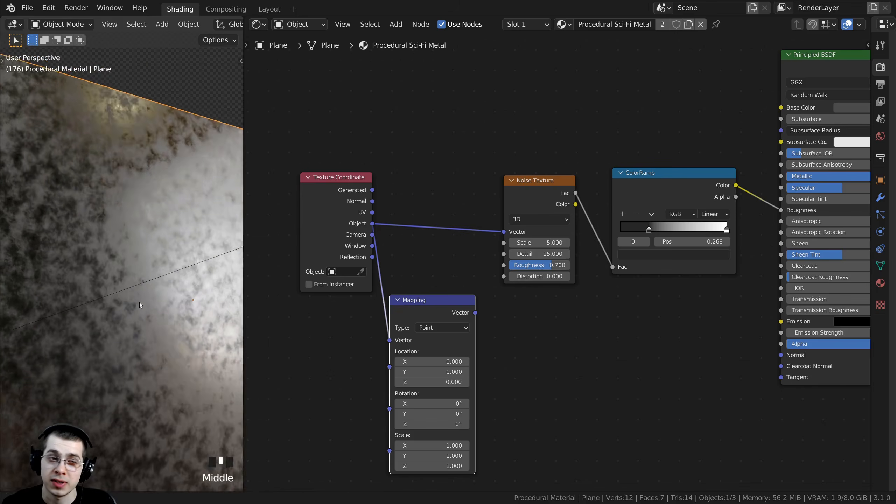
mouse_move(140, 303)
middle_mouse_down()
mouse_move(122, 328)
mouse_move(133, 295)
middle_mouse_up()
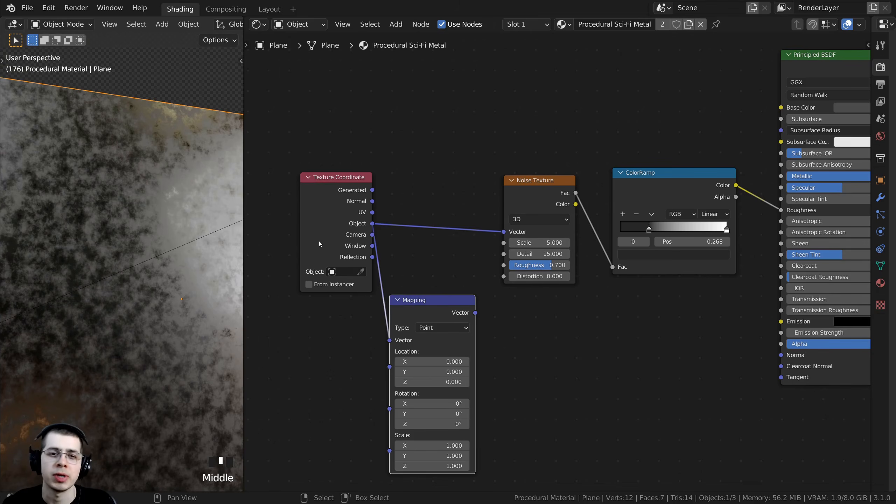
- Move the Texture Coordinate node further from the Noise Texture and add a Voronoi Texture node below the Noise Texture
left_click_drag(320, 243, 309, 262)
scroll(465, 300, "up", 1)
middle_click_drag(465, 299, 448, 299)
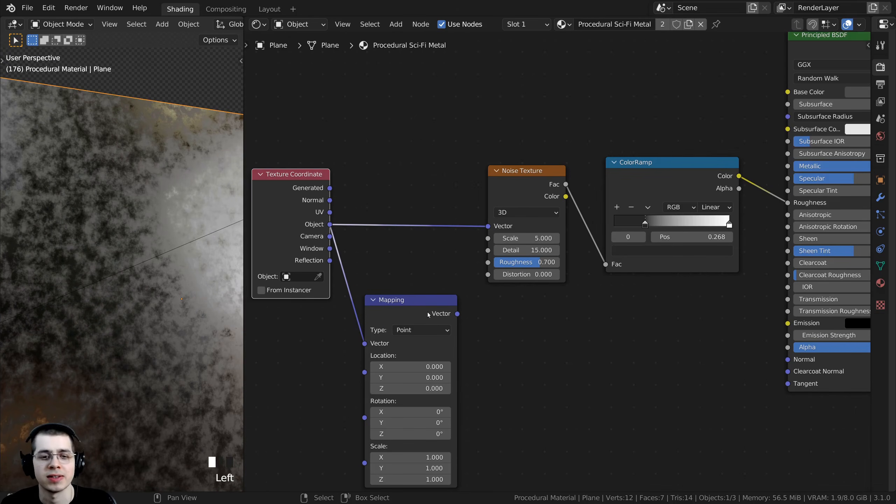
scroll(448, 211, "up", 1)
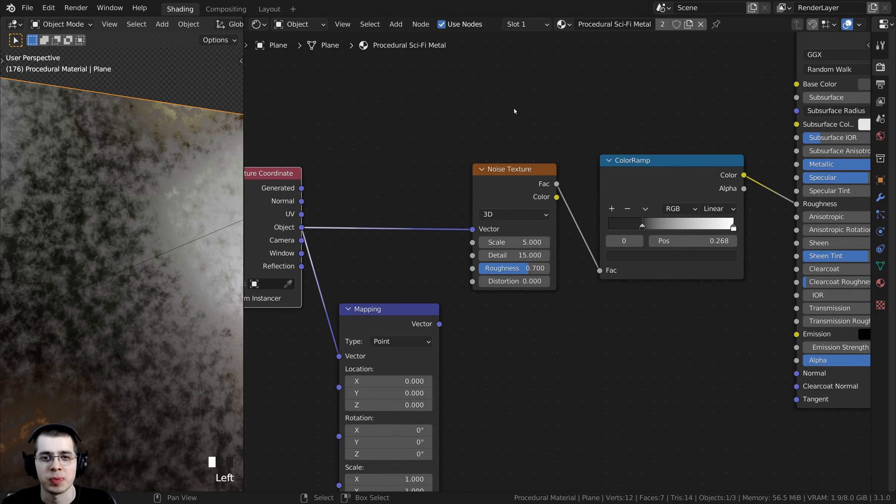
key("shift+a")
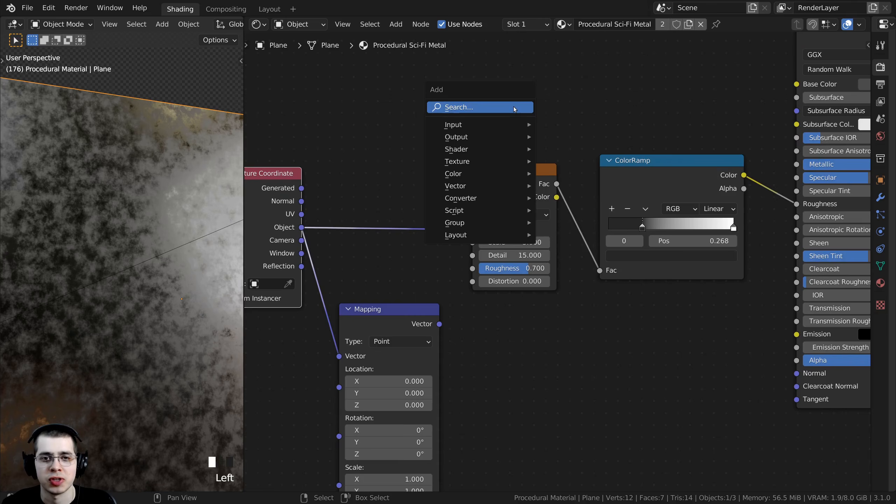
left_click(481, 107)
type("vor")
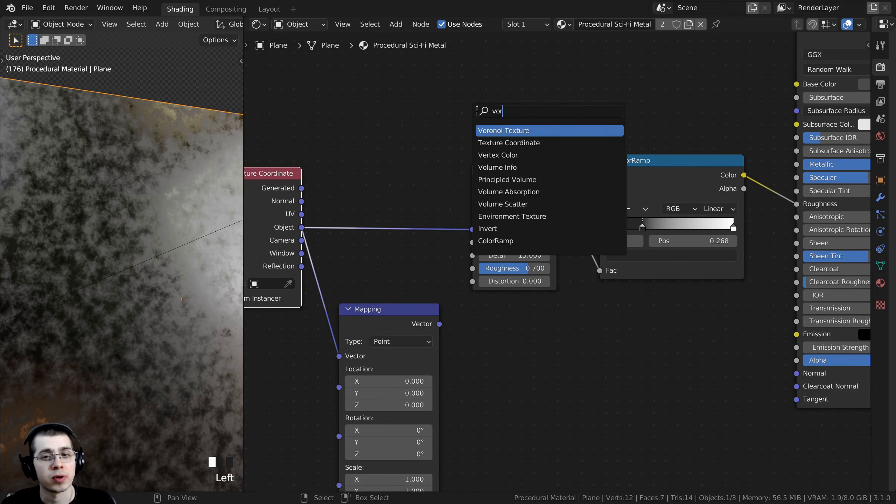
left_click(503, 130)
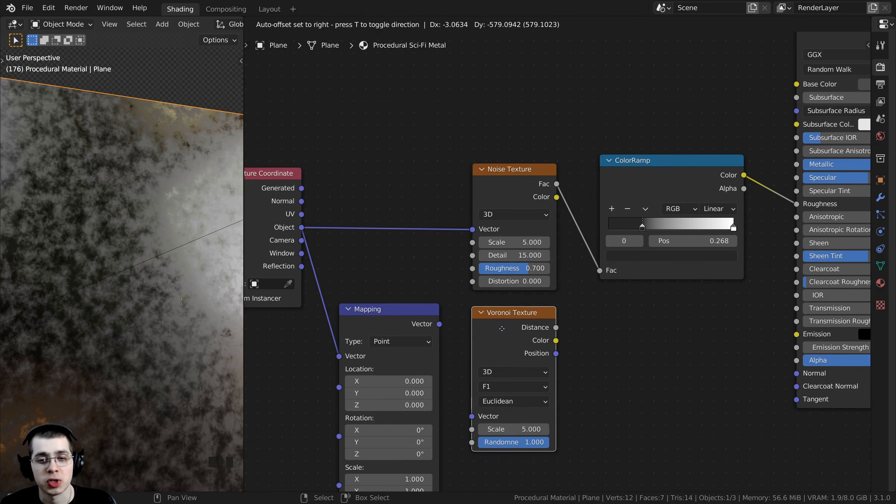
left_click(501, 326)
- Arrange the Mapping node beside the Voronoi Texture and connect its Vector output to the Voronoi Texture's Vector input
middle_click_drag(461, 318, 498, 265)
left_click_drag(445, 260, 437, 261)
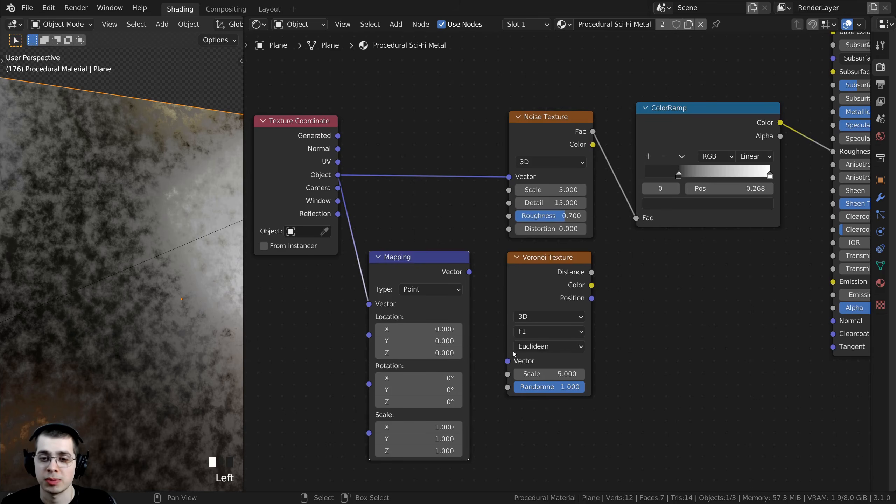
left_click_drag(338, 175, 437, 250)
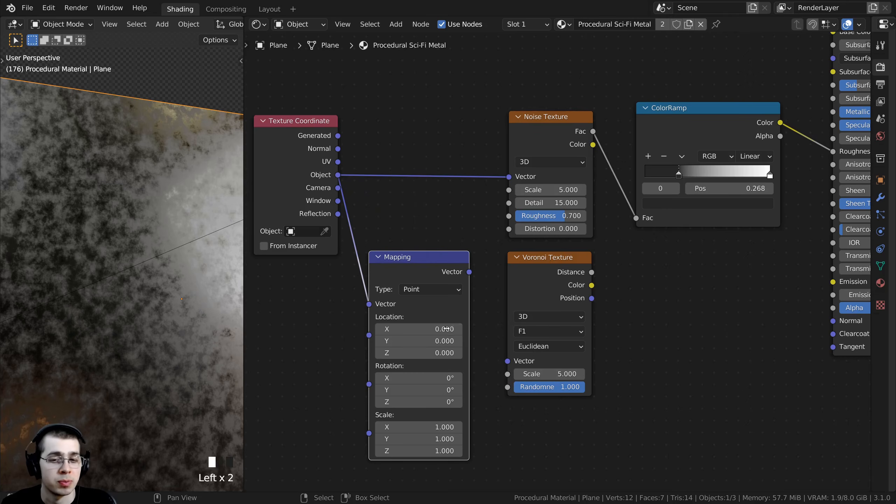
left_click(521, 279)
middle_click_drag(415, 274, 436, 235)
left_click_drag(427, 236, 419, 204)
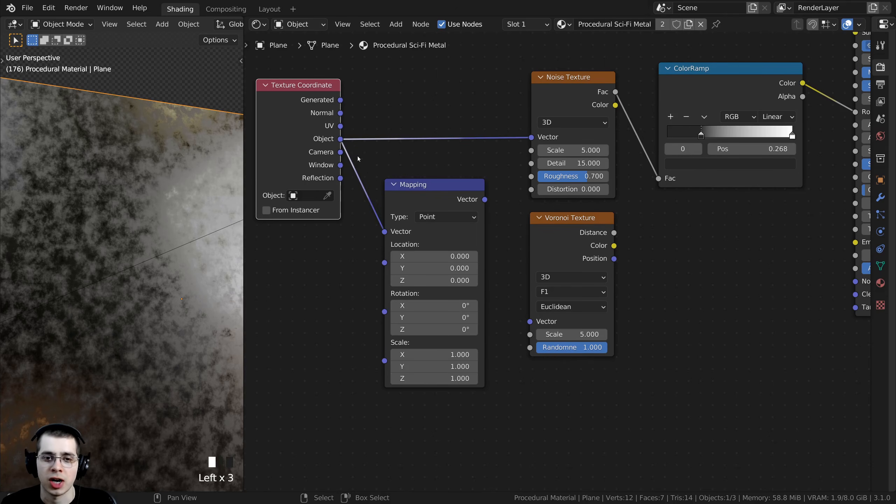
left_click_drag(463, 200, 530, 322)
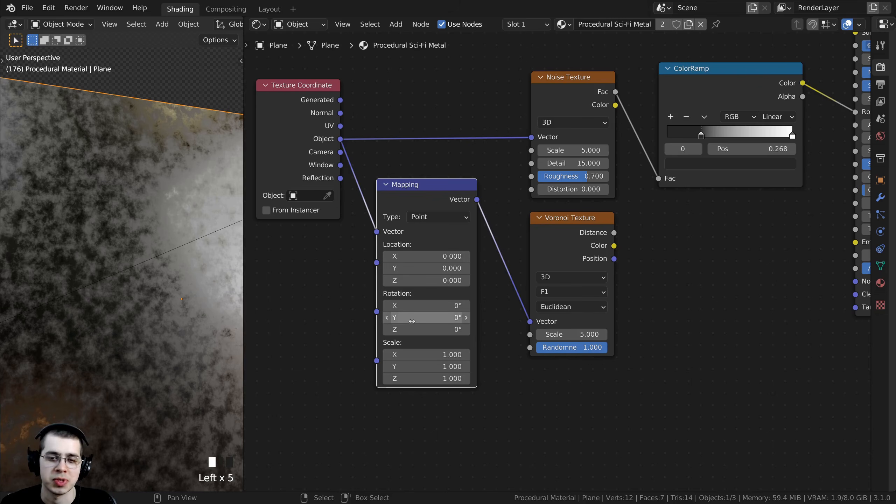
- Preview the Voronoi Texture's Distance output on the plane and inspect the pattern up close
scroll(602, 237, "up", 1)
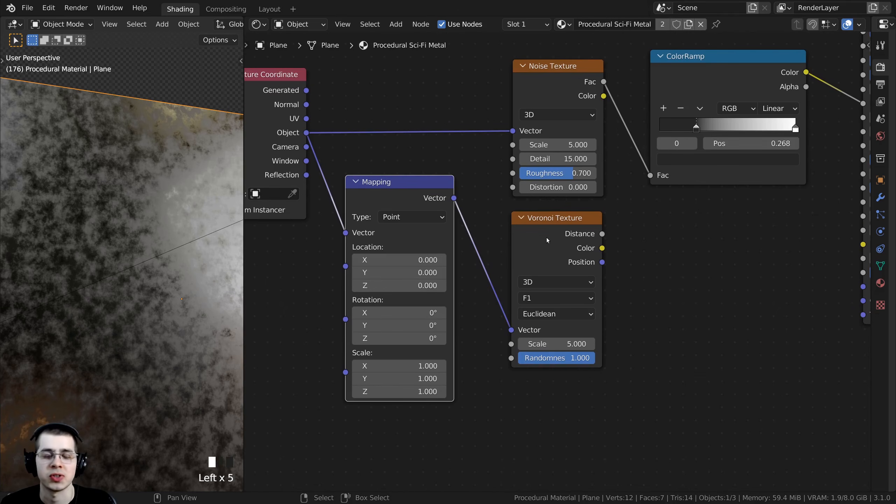
middle_click_drag(546, 235, 540, 235)
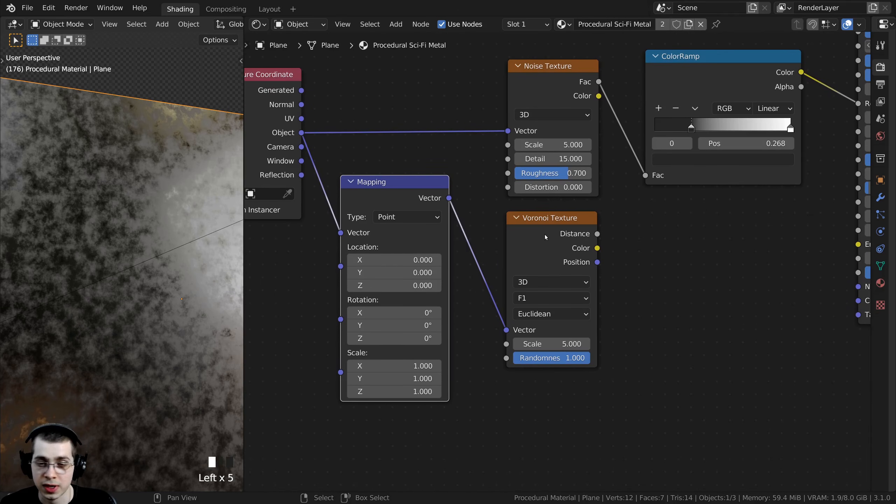
left_click(544, 234, "ctrl+shift")
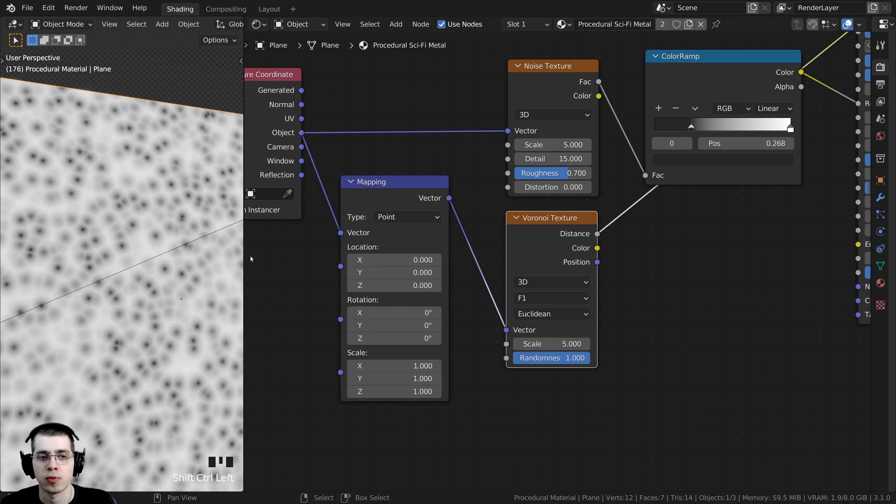
scroll(542, 264, "up", 1)
middle_click_drag(542, 263, 522, 253)
middle_click_drag(170, 202, 159, 244)
scroll(130, 238, "up", 2)
middle_click_drag(299, 235, 285, 199)
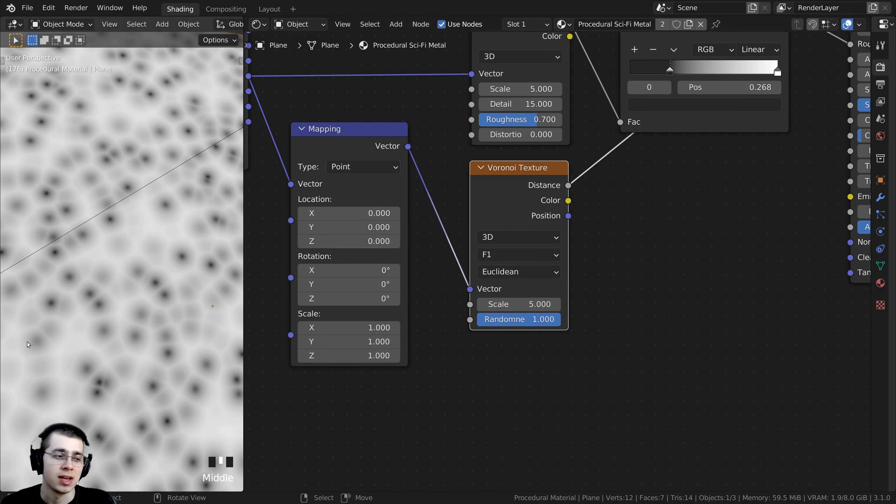
scroll(438, 261, "up", 1)
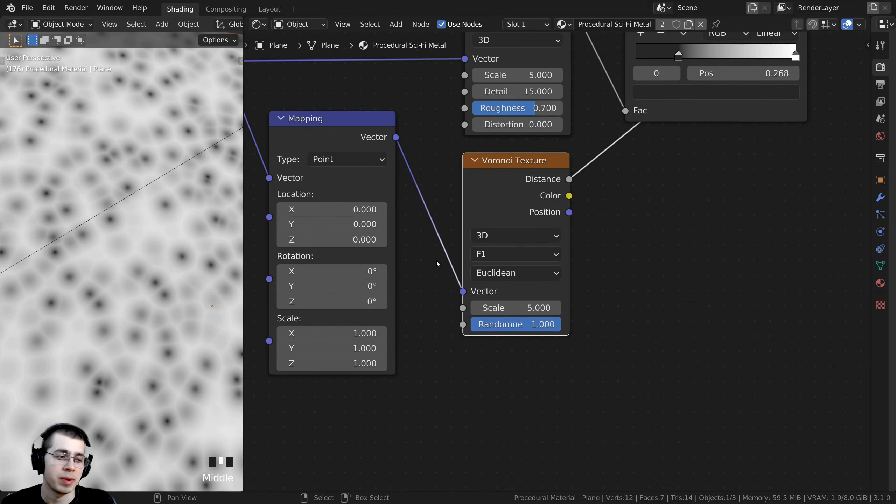
- Set the Voronoi Texture's feature output to F2 and its distance metric to Chebychev, checking the pattern on the plane
left_click(494, 256)
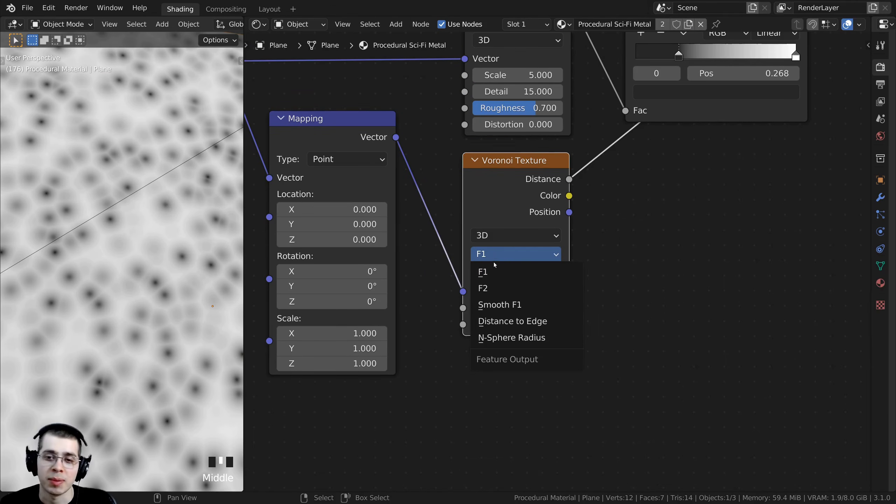
left_click(491, 288)
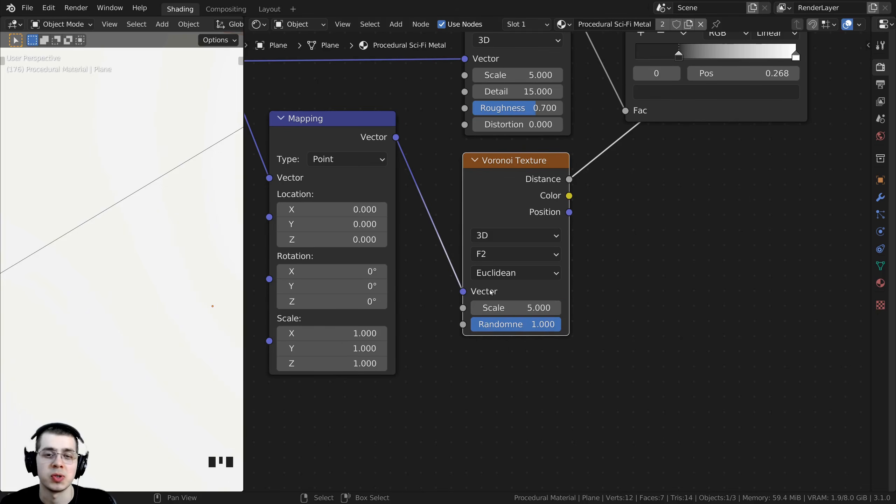
left_click(497, 275)
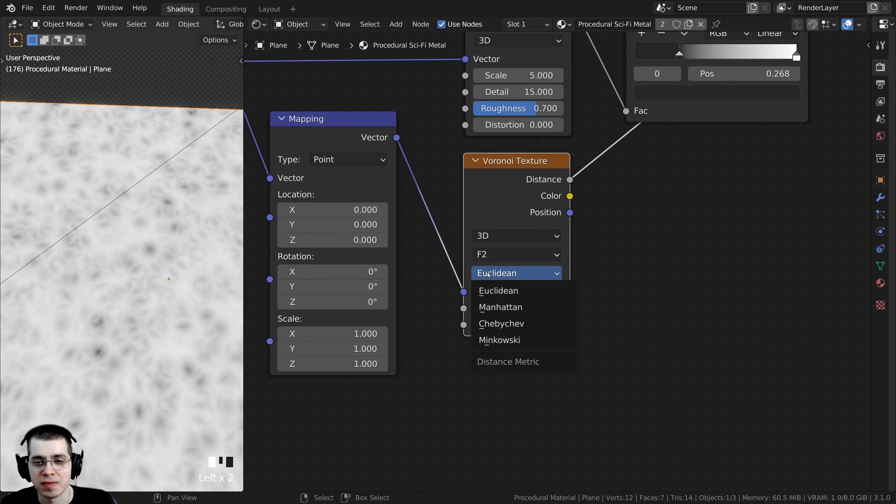
left_click(497, 275)
left_click(498, 275)
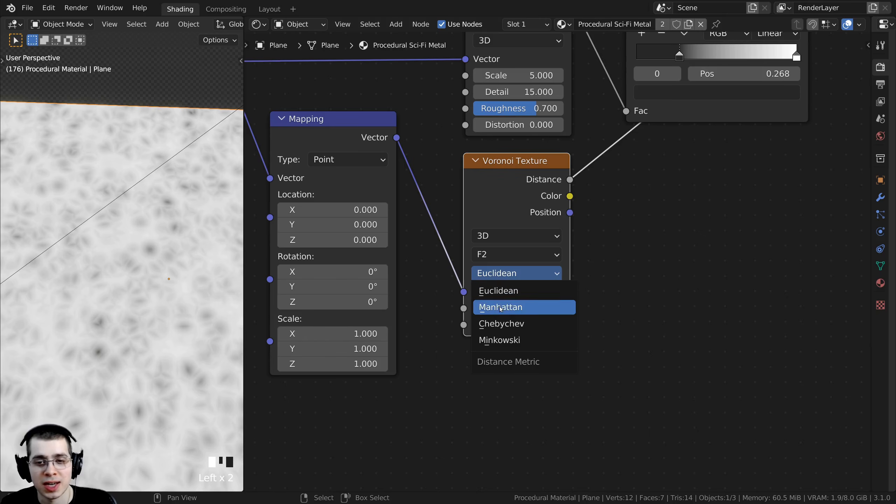
left_click(513, 323)
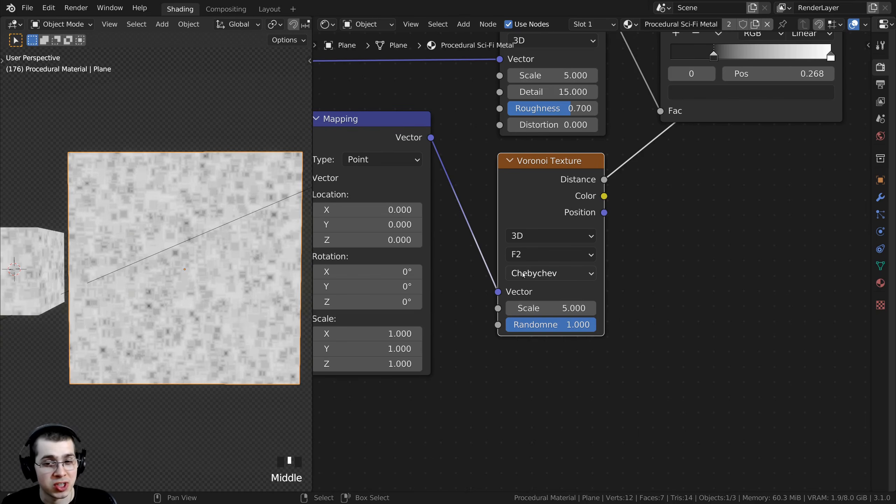
left_click(540, 274)
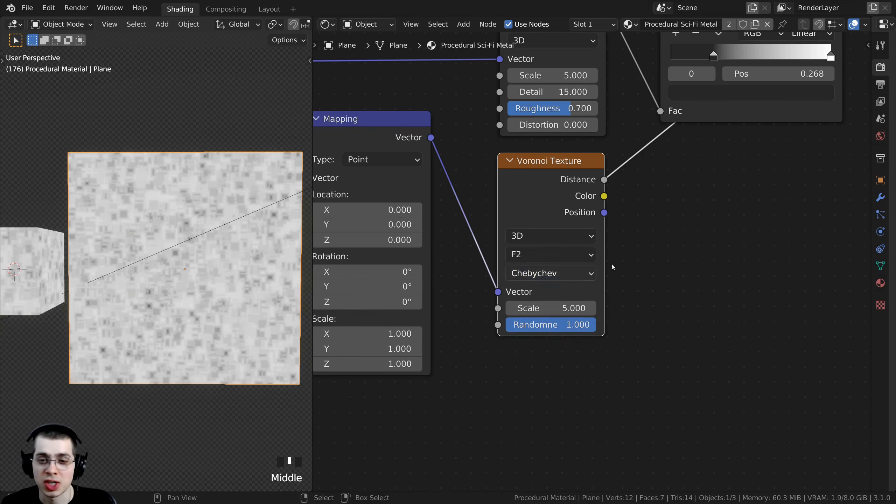
scroll(197, 277, "up", 5)
middle_click_drag(173, 266, 152, 297)
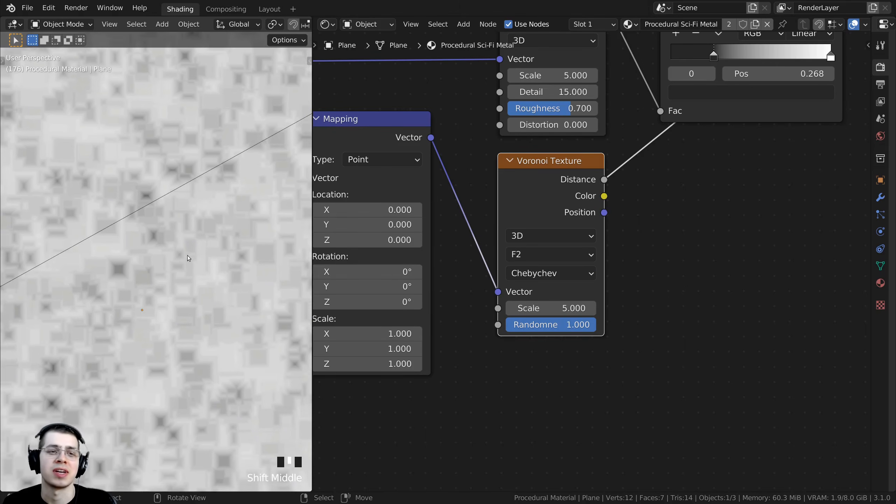
scroll(183, 254, "down", 4)
scroll(176, 245, "up", 2)
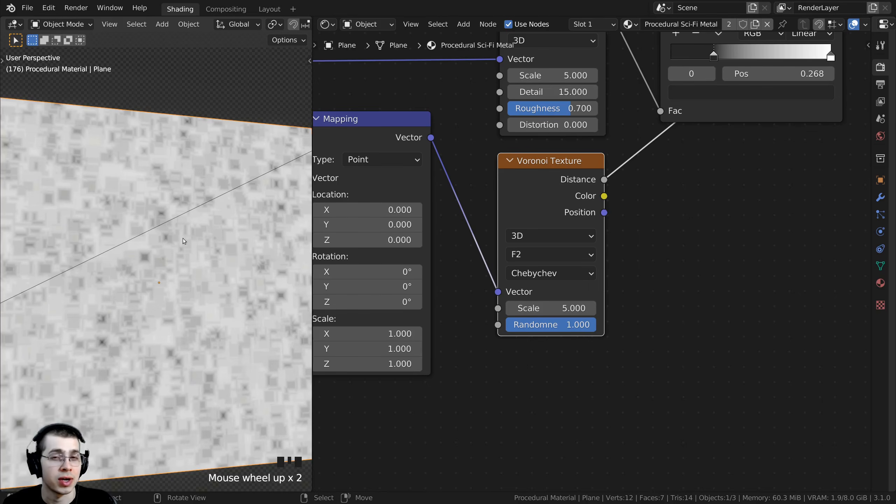
scroll(503, 244, "down", 2)
- Add a second ColorRamp below the first and connect the Voronoi Texture's Distance output to its Fac input
middle_click_drag(512, 237, 502, 243)
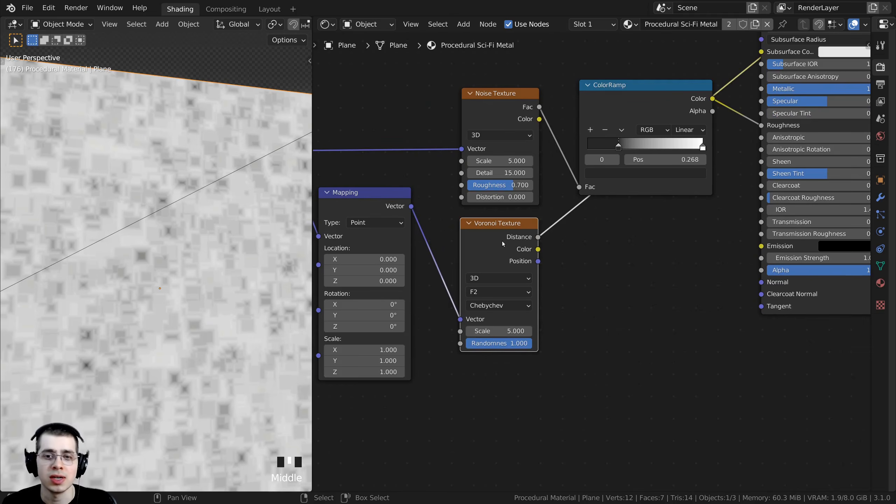
key("shift+a")
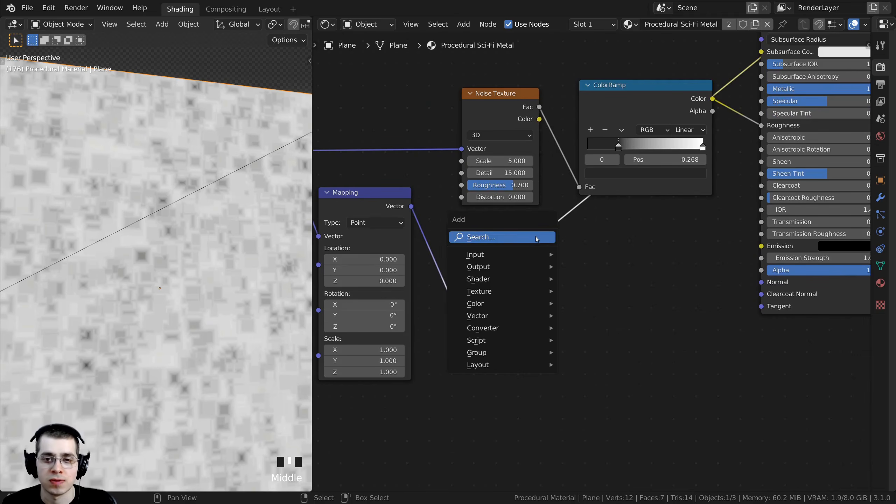
left_click(510, 236)
type("col")
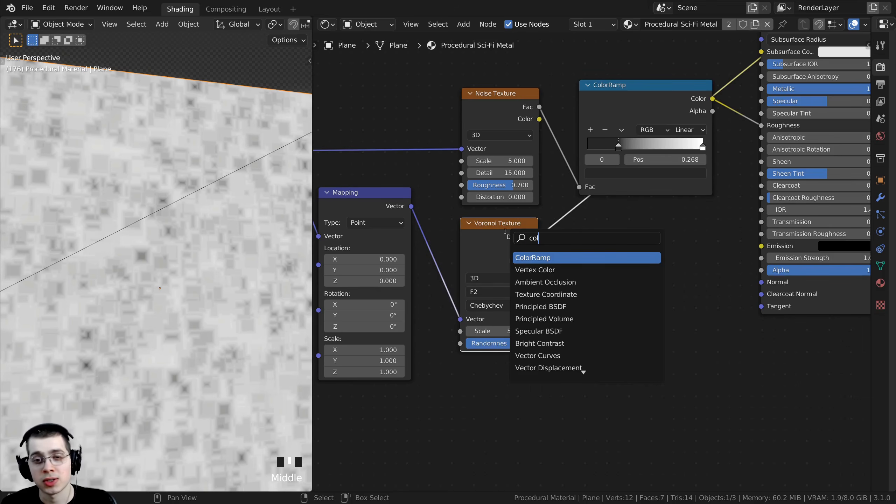
left_click(537, 258)
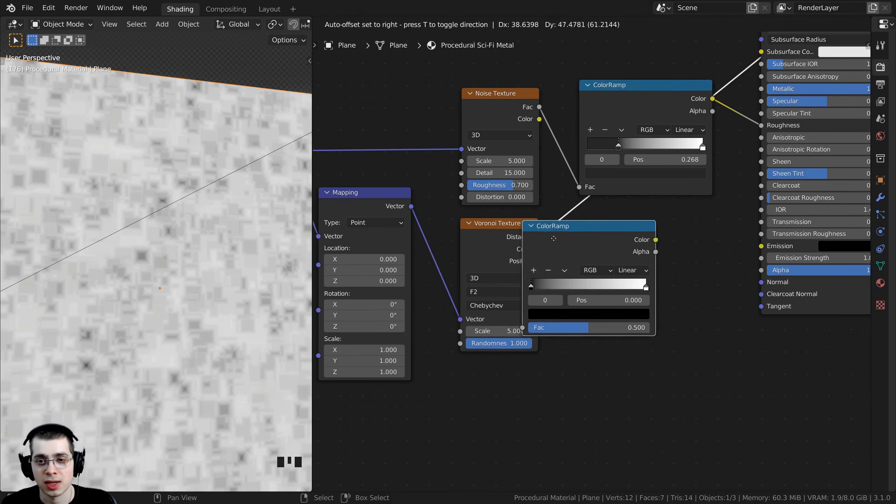
left_click(540, 267)
scroll(519, 234, "up", 1)
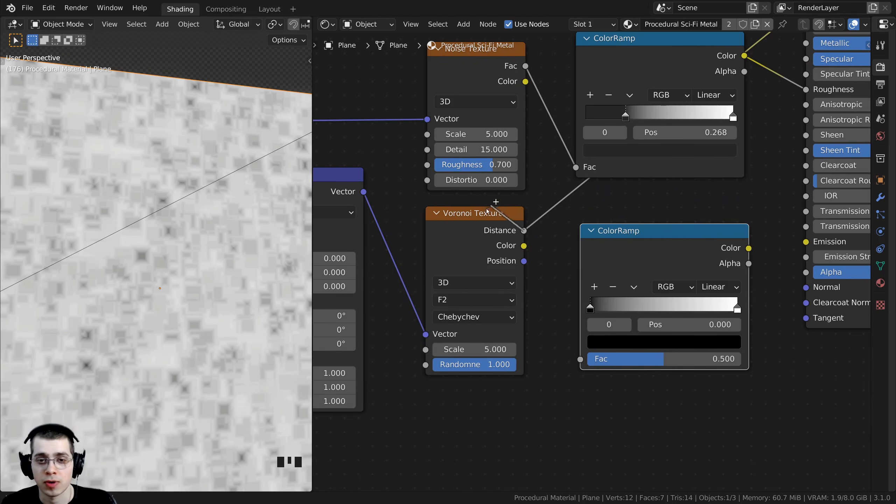
left_click_drag(525, 231, 579, 357)
left_click_drag(618, 258, 618, 246)
middle_click_drag(601, 250, 515, 258)
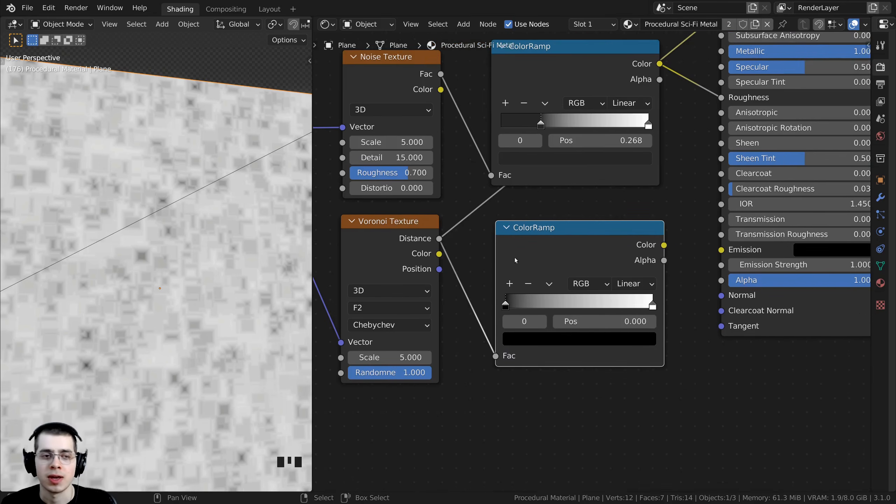
- Preview the Voronoi's ColorRamp on the plane, moving its black stop to 0.340 and its white stop to 0.665
scroll(529, 254, "down", 1)
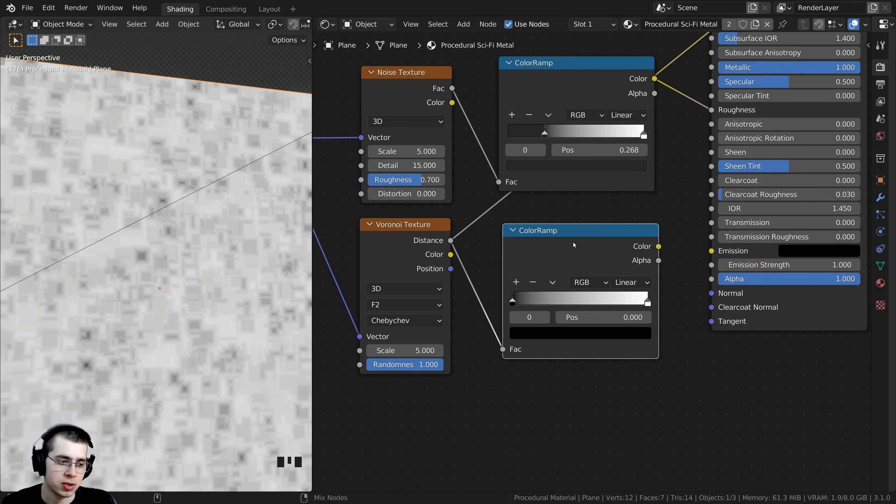
left_click(566, 244, "ctrl+shift")
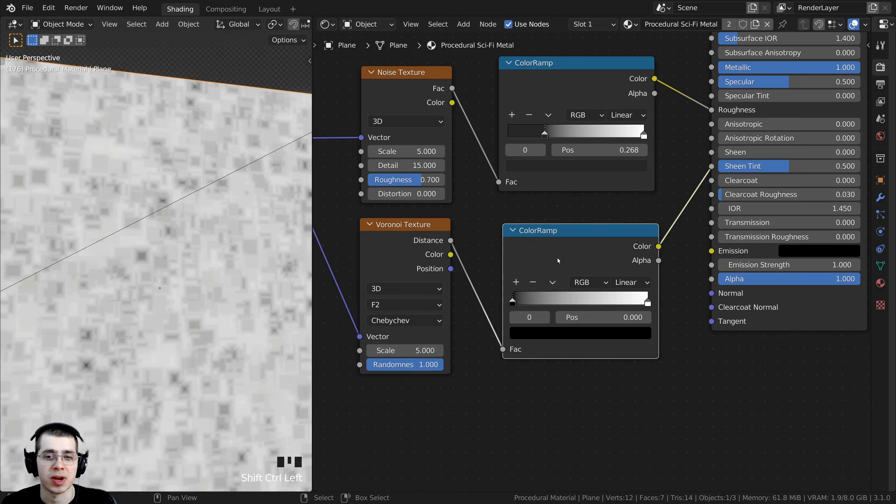
scroll(632, 291, "up", 2)
left_click_drag(470, 306, 538, 307)
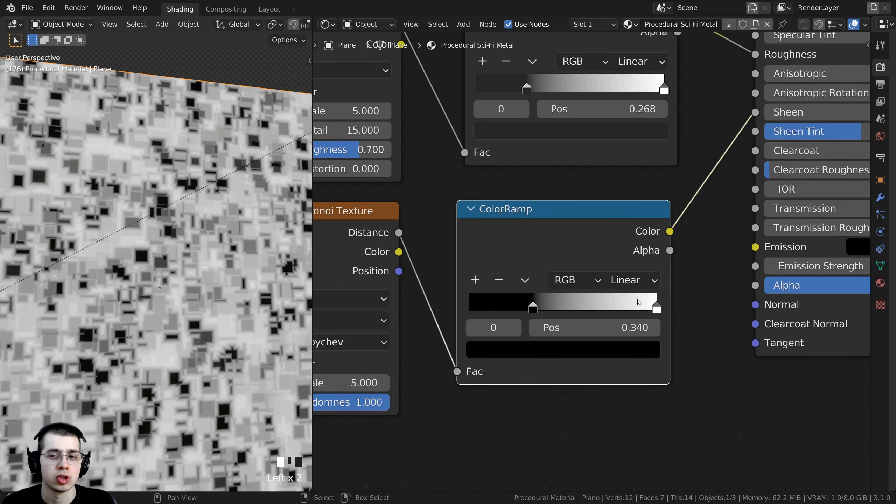
left_click_drag(656, 306, 570, 308)
scroll(614, 307, "up", 2)
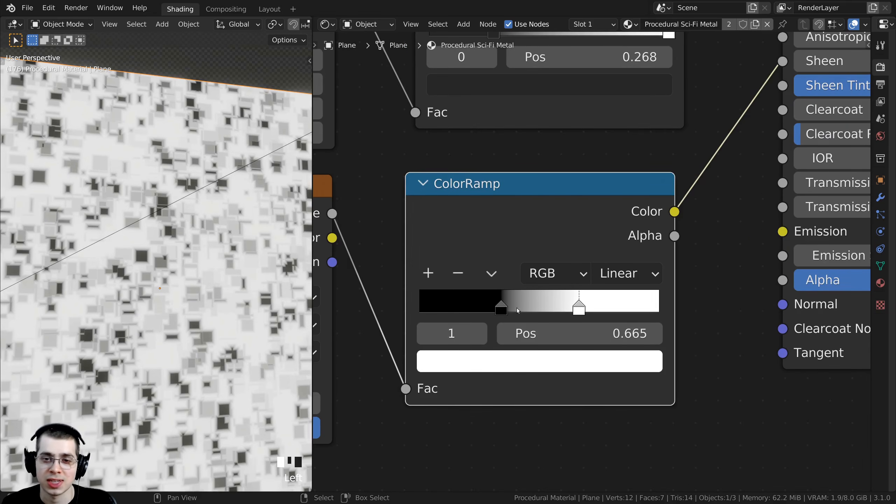
- Move the black stop of the Voronoi's ColorRamp to position 0.496
left_click_drag(507, 306, 538, 313)
scroll(533, 310, "up", 2)
scroll(191, 311, "down", 6)
middle_click_drag(190, 311, 175, 313)
middle_click_drag(175, 312, 209, 324, "shift")
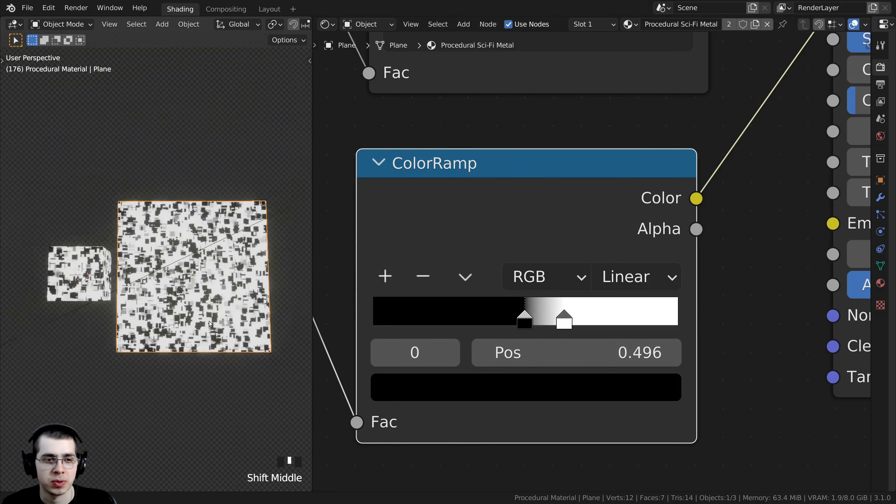
- Examine the sharpened black-and-white square pattern on the plane up close and from several angles
scroll(210, 325, "up", 2, "shift")
scroll(185, 226, "up", 2)
mouse_move(185, 227)
middle_mouse_down()
mouse_move(152, 298)
mouse_move(182, 232)
middle_mouse_up()
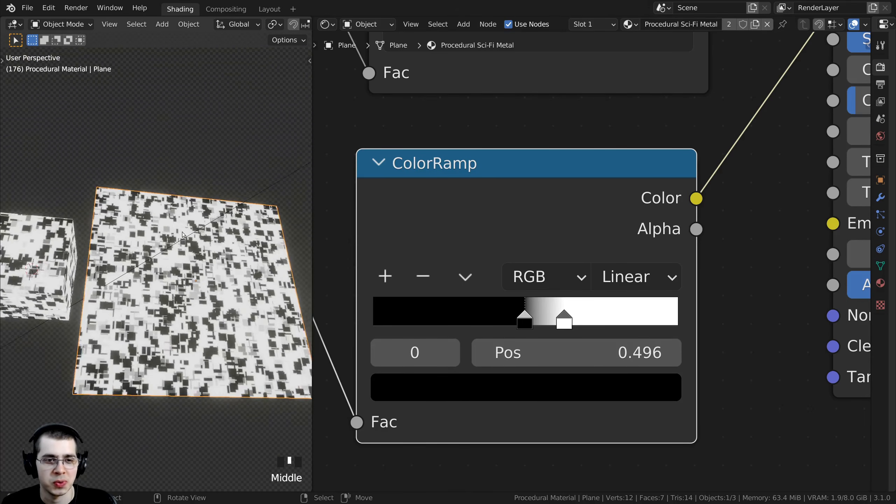
scroll(182, 233, "up", 4)
scroll(181, 300, "down", 3)
middle_click_drag(182, 300, 198, 313)
scroll(517, 209, "down", 3)
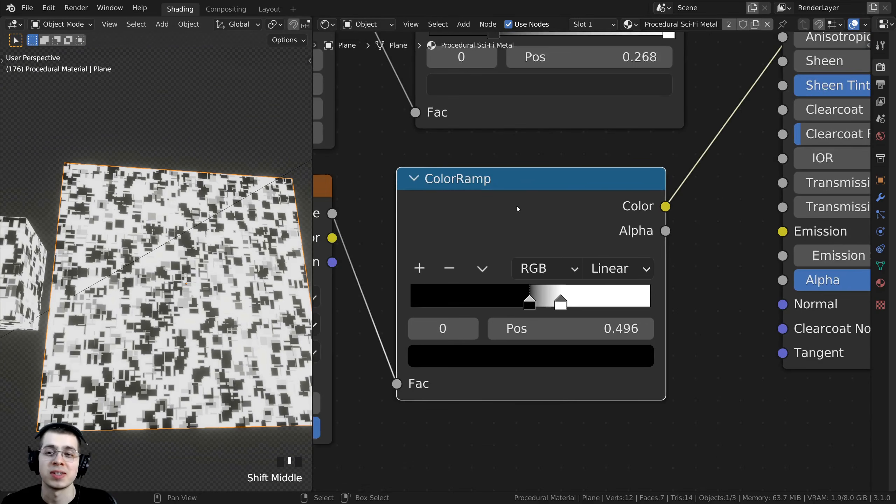
scroll(516, 206, "down", 6)
scroll(230, 261, "up", 3)
middle_click_drag(562, 269, 538, 282)
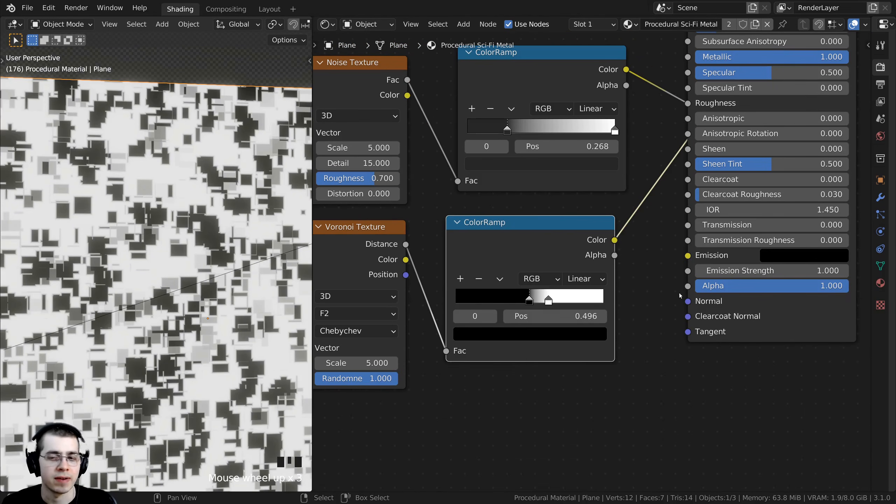
middle_click_drag(152, 254, 127, 270)
scroll(522, 277, "down", 6)
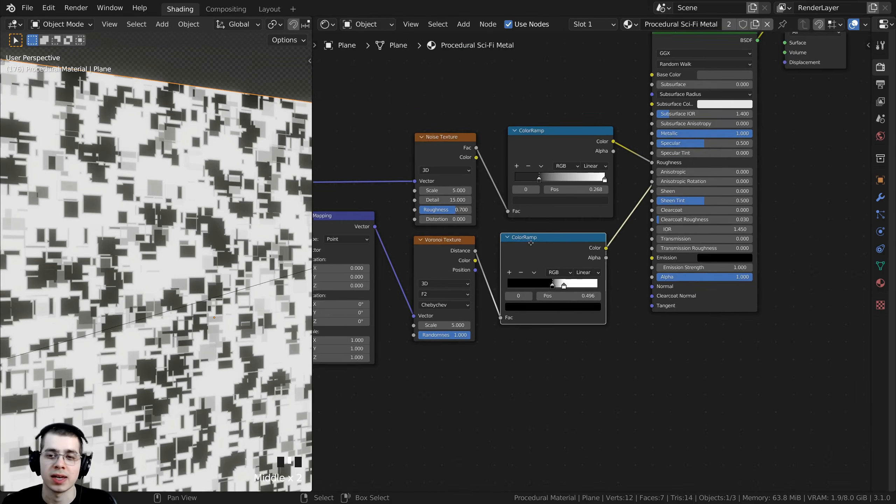
- Connect the Voronoi ColorRamp's Color output to the Principled BSDF's Normal input and preview the full Principled BSDF shader on the plane
middle_click_drag(635, 285, 596, 289)
scroll(597, 289, "up", 5)
left_click_drag(555, 247, 621, 303)
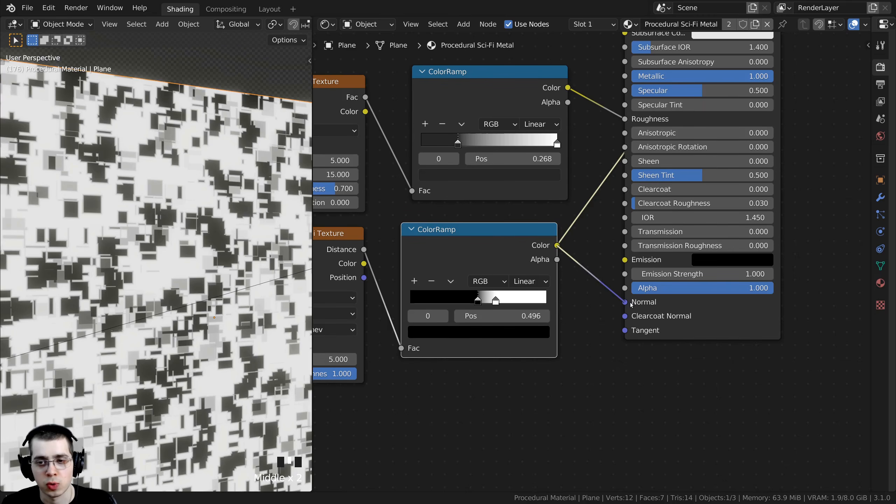
scroll(616, 169, "down", 2)
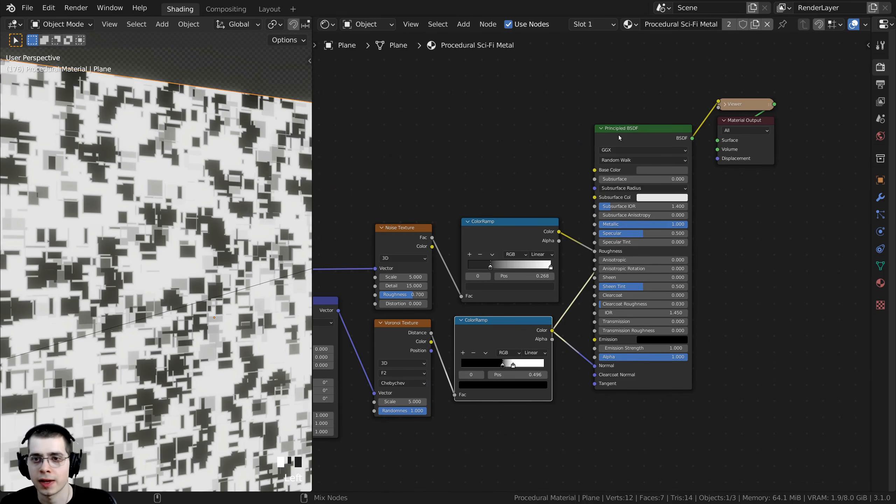
left_click(619, 135, "ctrl+shift")
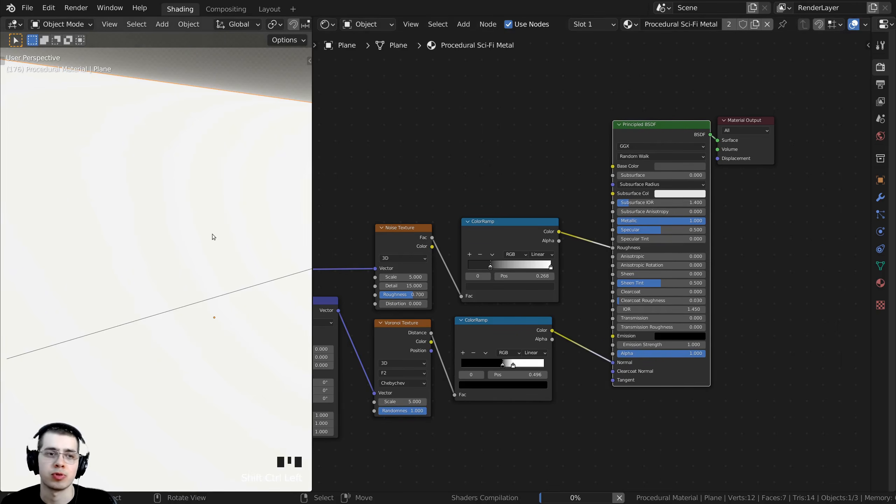
scroll(207, 275, "down", 2)
middle_click_drag(200, 264, 214, 228)
scroll(197, 220, "up", 4)
middle_click_drag(552, 332, 464, 260)
scroll(463, 260, "up", 6)
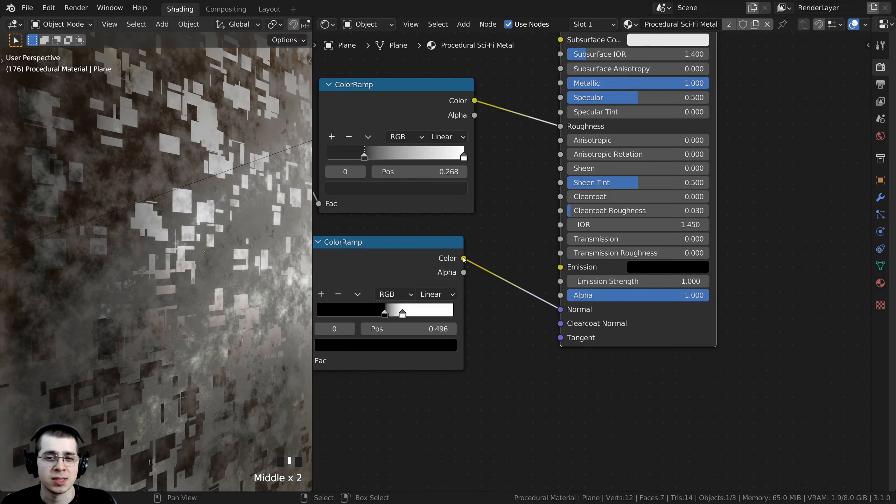
left_click_drag(464, 260, 512, 201)
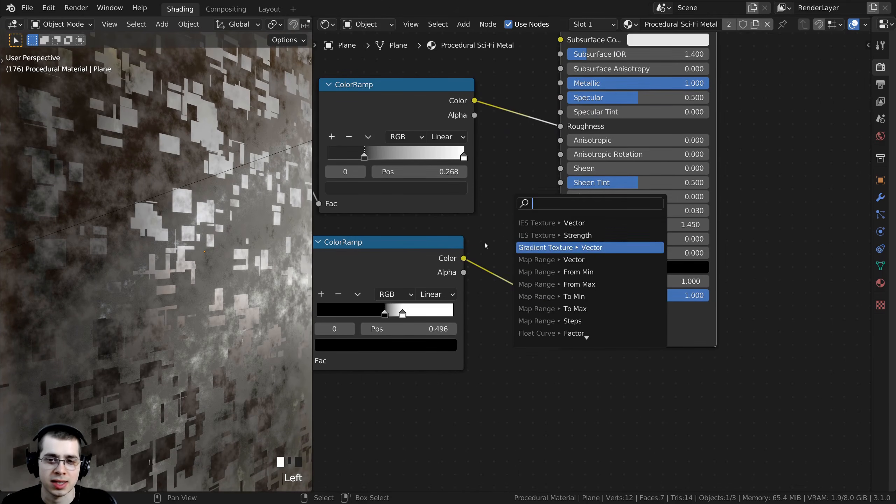
key("Escape")
scroll(501, 261, "up", 1)
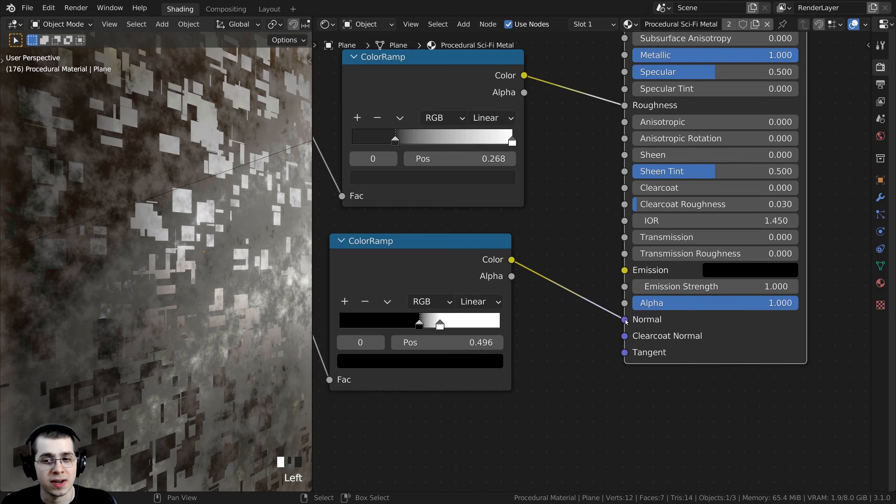
scroll(617, 318, "down", 2)
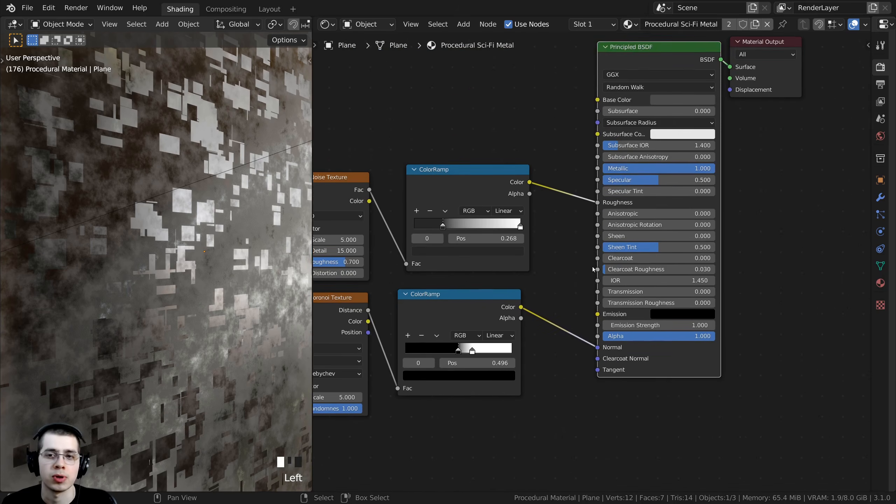
scroll(569, 238, "up", 2)
left_click_drag(489, 331, 532, 255)
key("Escape")
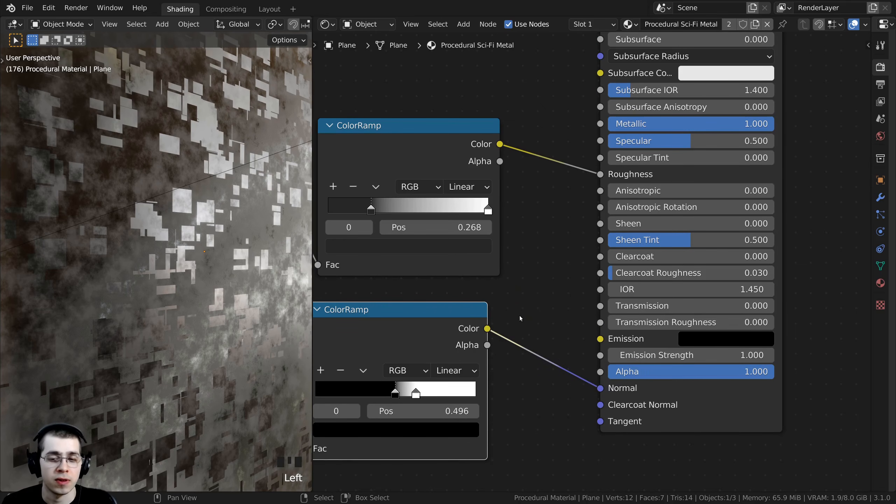
- Insert a Bump node on the link between the Voronoi's ColorRamp and the Principled BSDF's Normal input
key("shift+a")
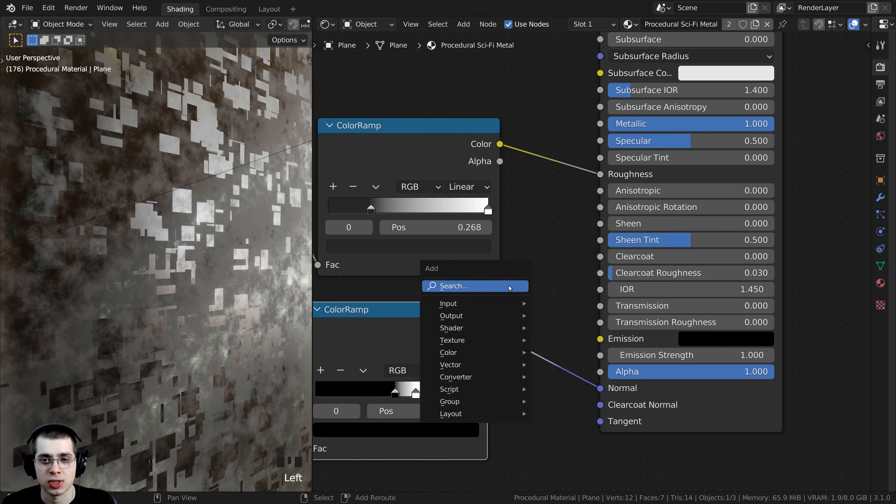
left_click(465, 287)
type("bum")
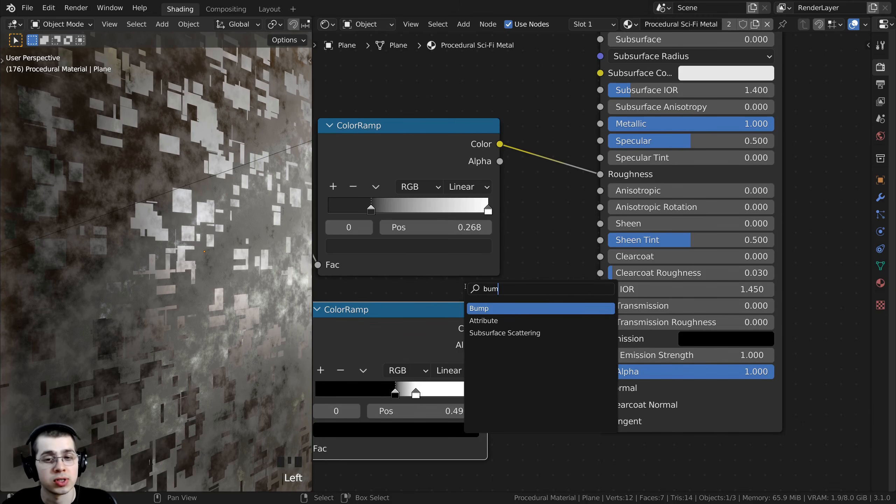
key("Return")
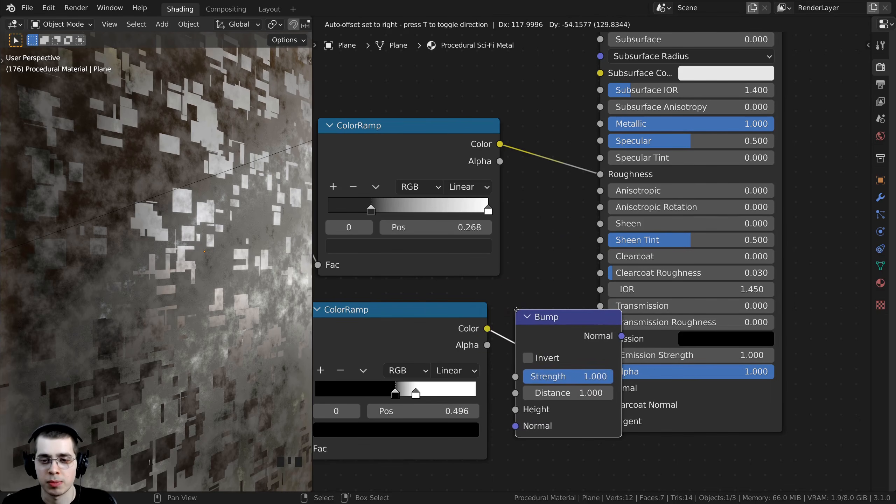
left_click(548, 309)
middle_click_drag(544, 384, 520, 349)
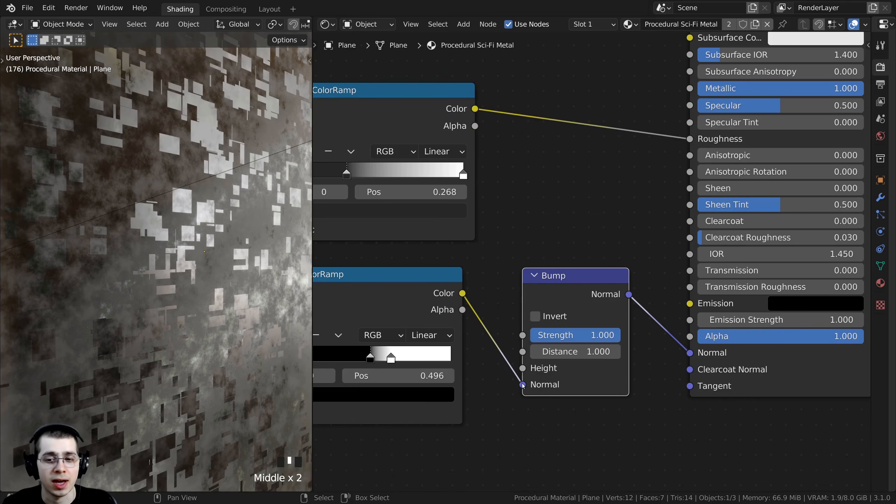
- Reroute the ColorRamp's Color link from the Bump node's Normal input to its Height input and inspect the relief on the plane
left_click_drag(524, 386, 519, 367)
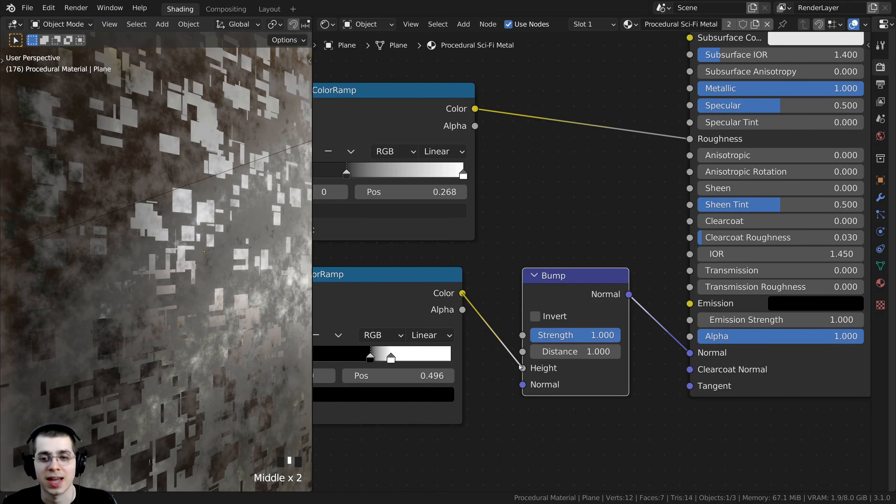
scroll(520, 368, "up", 2)
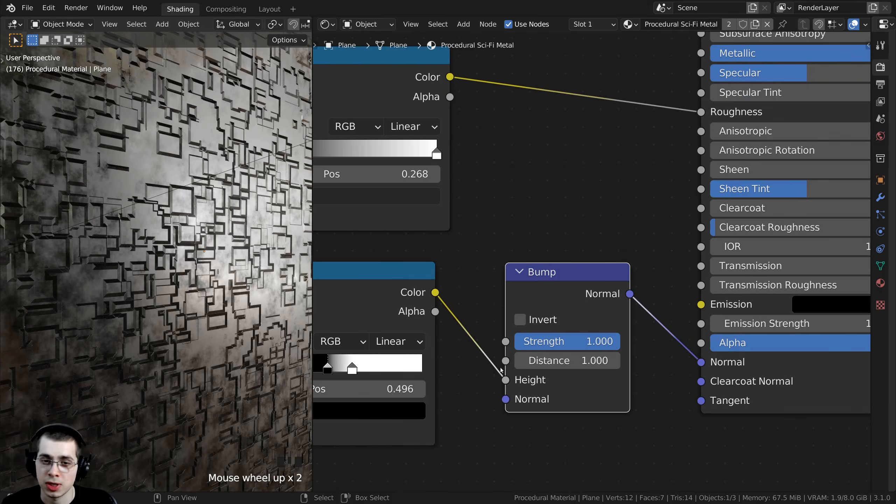
mouse_move(506, 362)
left_mouse_down()
mouse_move(475, 335)
mouse_move(507, 358)
left_mouse_up()
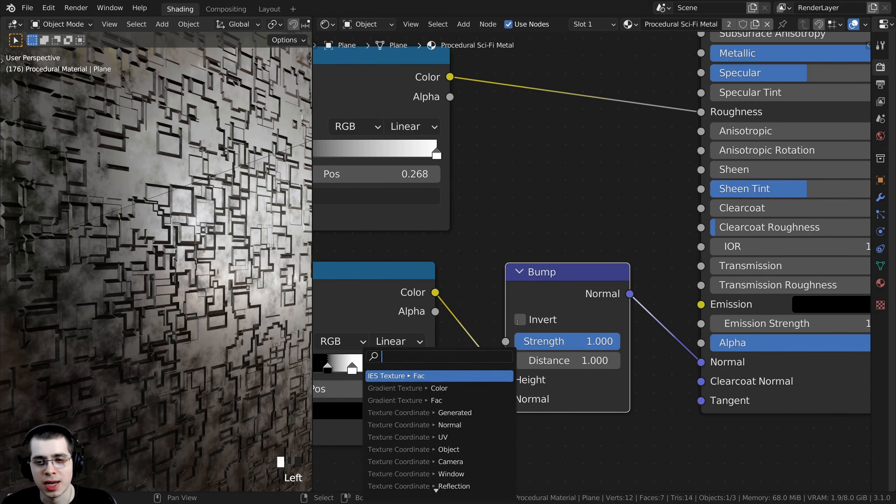
middle_click_drag(226, 293, 187, 305)
middle_click_drag(187, 305, 189, 312, "shift")
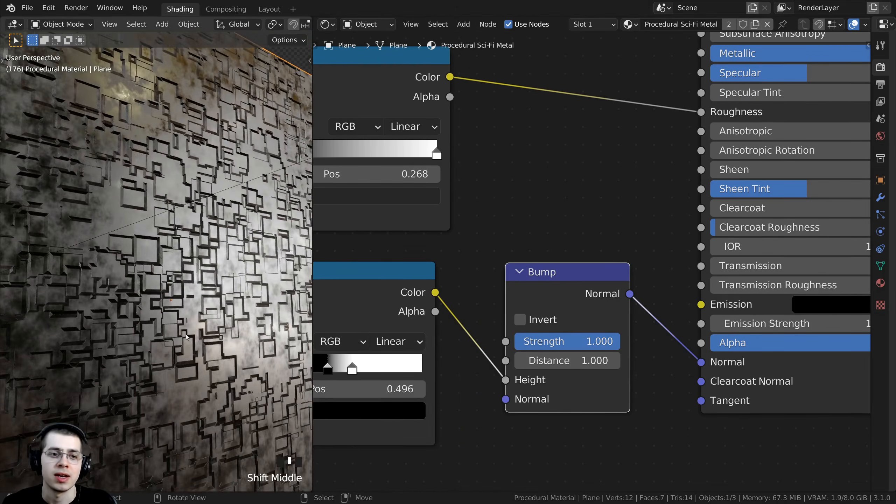
scroll(190, 311, "down", 3)
scroll(191, 311, "up", 2)
scroll(132, 245, "up", 2)
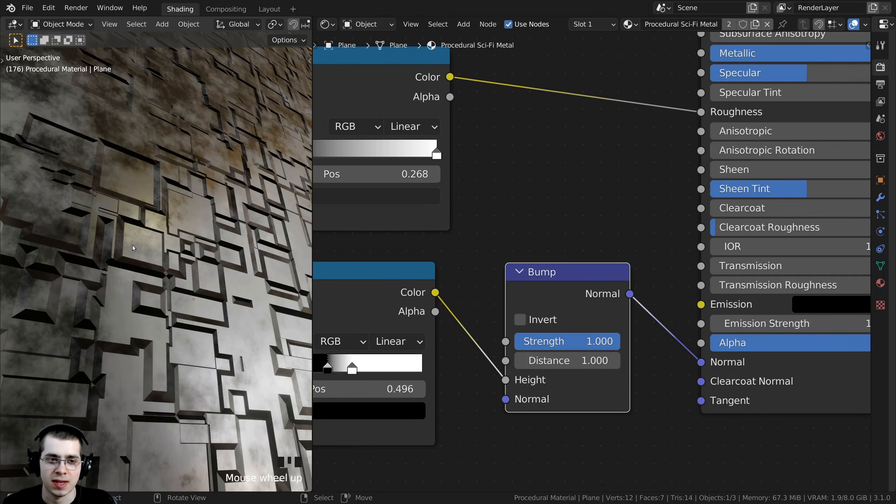
scroll(139, 202, "down", 7)
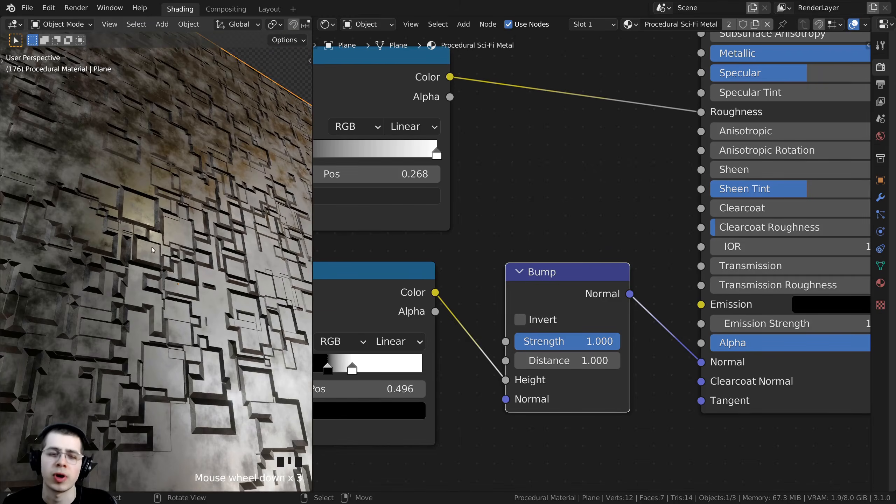
- Set the Bump node's Strength to 0.2 and check the softened relief on the plane
middle_click_drag(674, 361, 671, 329)
left_click_drag(578, 266, 585, 271)
middle_click_drag(212, 301, 216, 326, "shift")
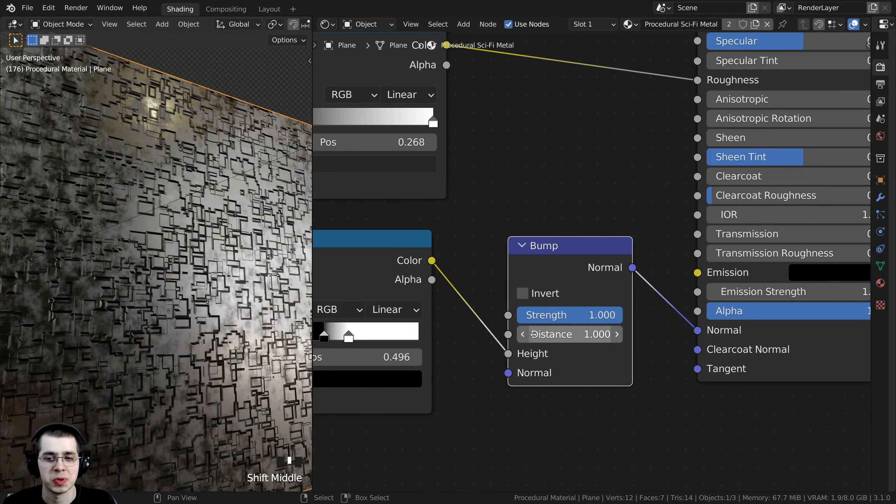
left_click(559, 315)
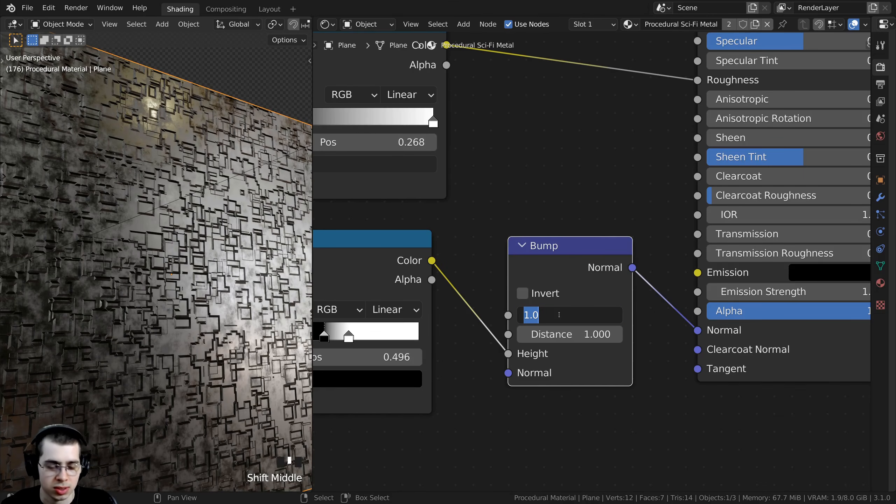
type(".2")
key("Return")
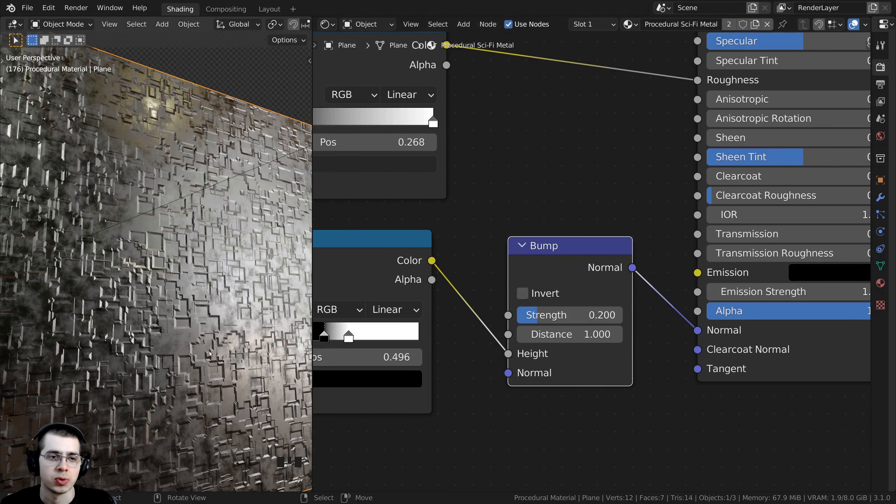
mouse_move(155, 226)
middle_mouse_down()
mouse_move(137, 226)
mouse_move(141, 212)
mouse_move(203, 226)
mouse_move(230, 316)
mouse_move(176, 314)
middle_mouse_up()
scroll(149, 219, "up", 2)
scroll(137, 226, "up", 2)
scroll(203, 227, "down", 5)
middle_click_drag(149, 248, 198, 237)
- Set the Voronoi Texture's Scale to 1.7 and inspect the larger panels on the plane
middle_click_drag(367, 301, 512, 302)
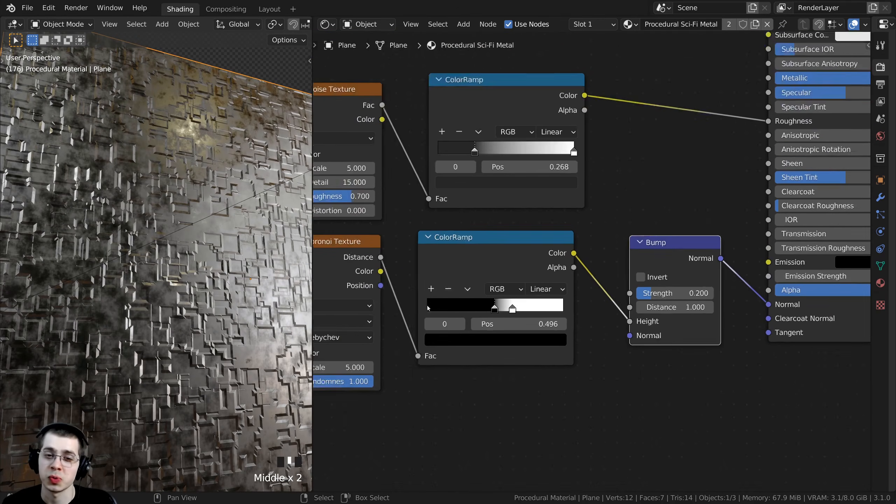
scroll(427, 309, "down", 1)
middle_click_drag(441, 301, 525, 292)
scroll(525, 292, "up", 4)
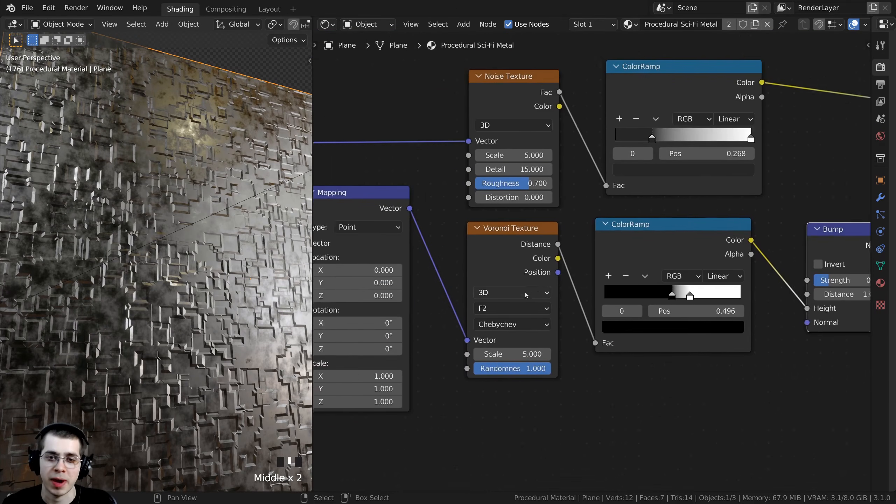
middle_click_drag(438, 295, 464, 279)
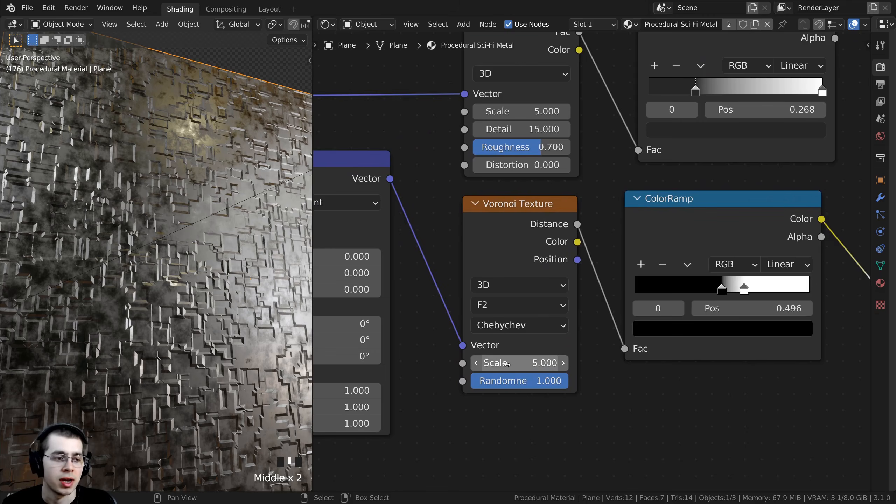
left_click(515, 366)
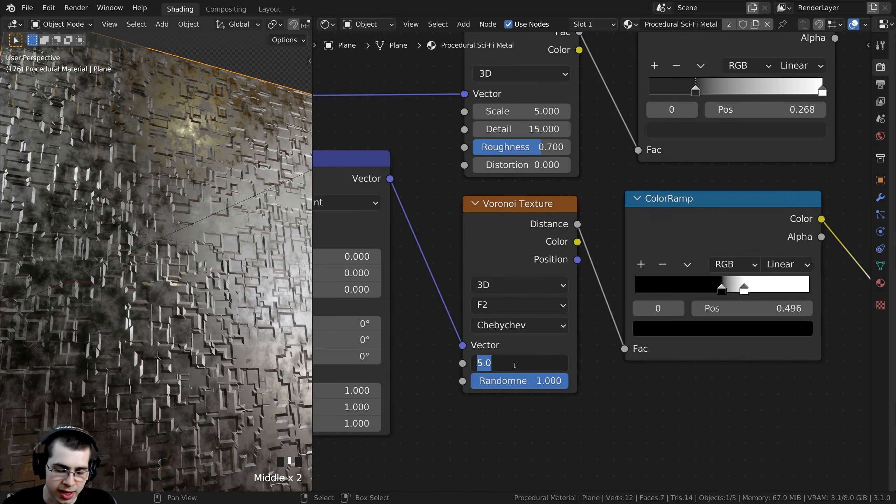
type("1.7")
key("Return")
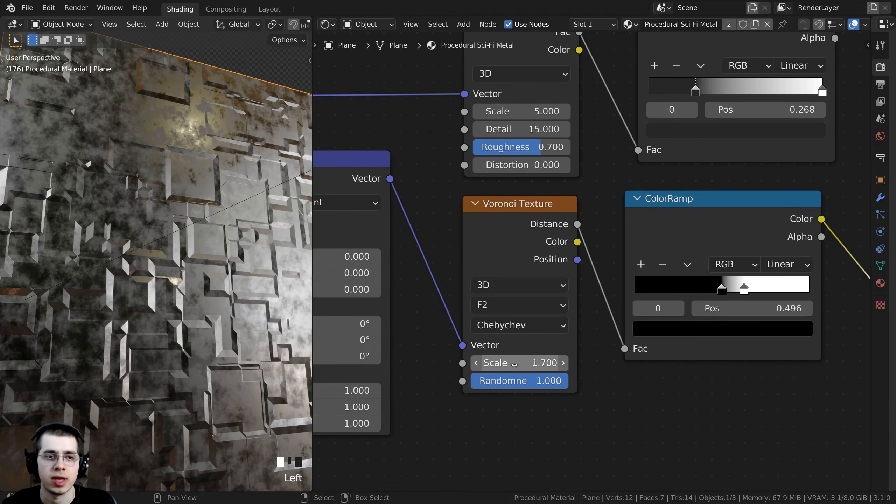
middle_click_drag(149, 233, 187, 208)
scroll(113, 226, "up", 3)
middle_click_drag(186, 208, 196, 218, "shift")
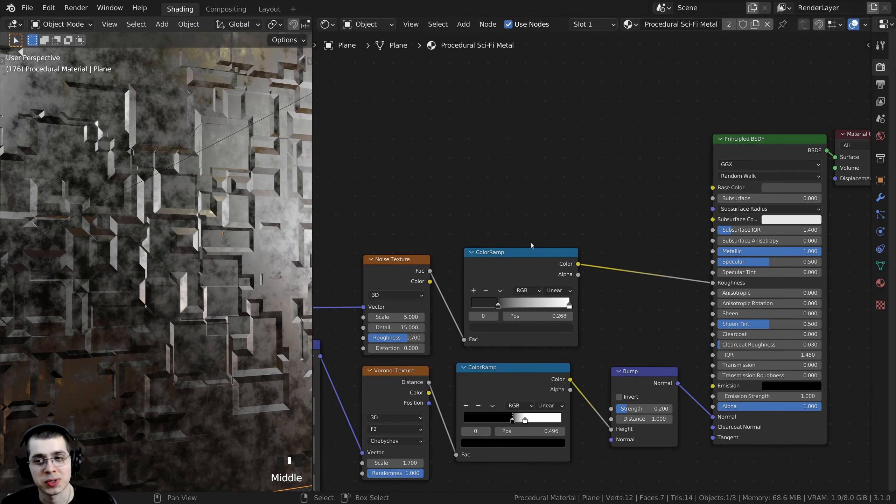
scroll(159, 229, "down", 2)
scroll(159, 229, "up", 3)
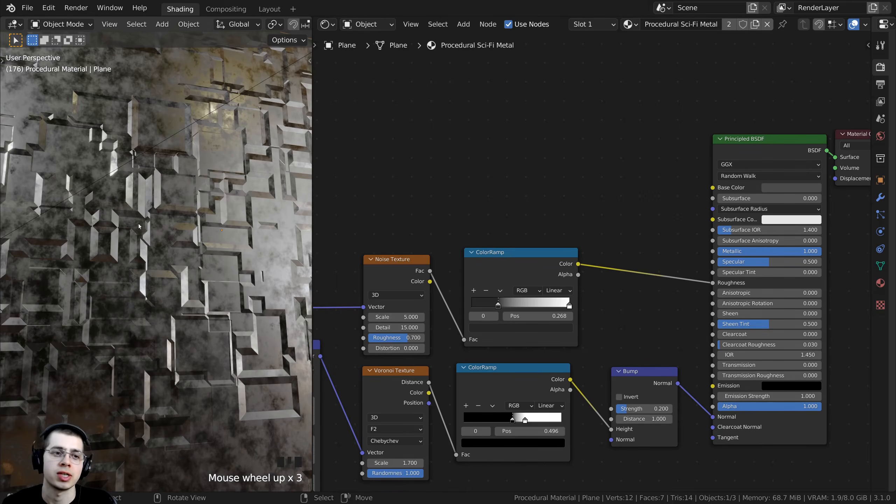
left_click(779, 189)
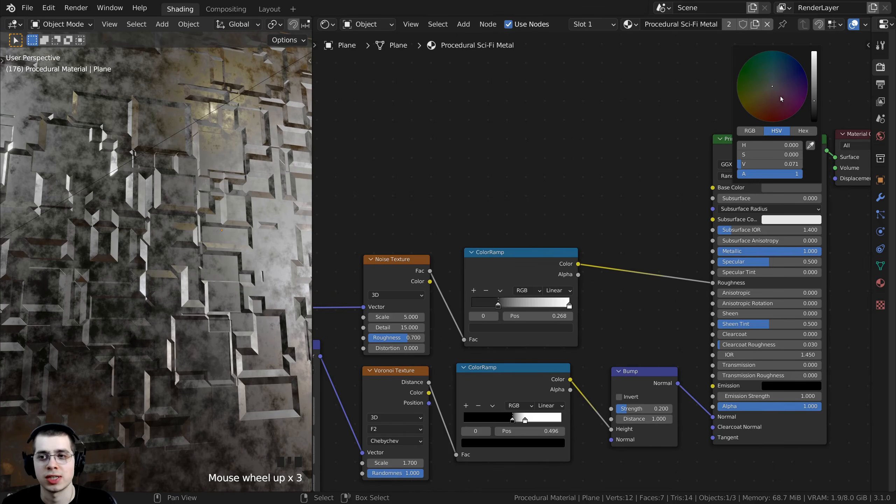
left_click_drag(781, 98, 765, 118)
right_click(765, 118)
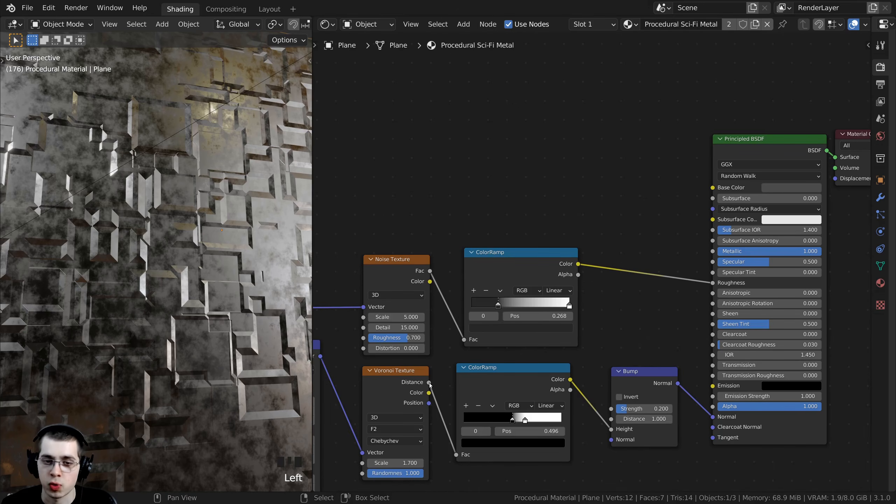
- Link the Voronoi Texture's Distance output to the Principled BSDF's Base Color and insert a ColorRamp node on that link
left_click_drag(429, 383, 713, 189)
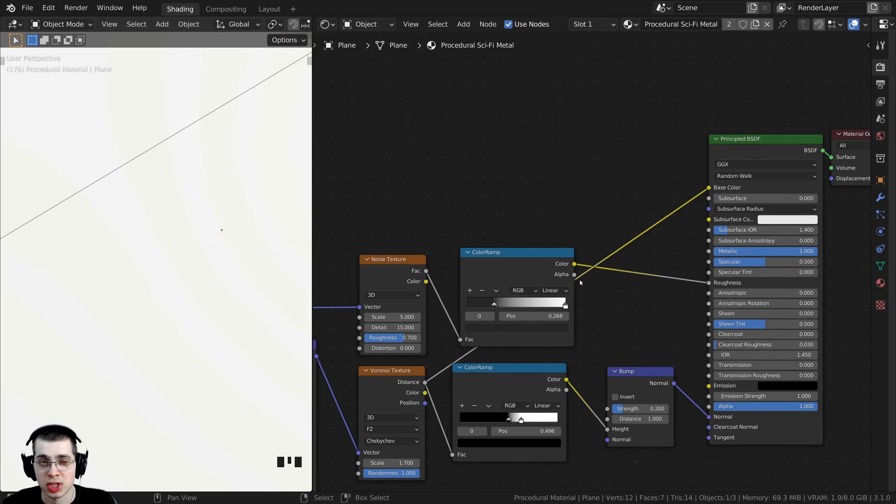
middle_click_drag(580, 283, 579, 293)
key("shift+a")
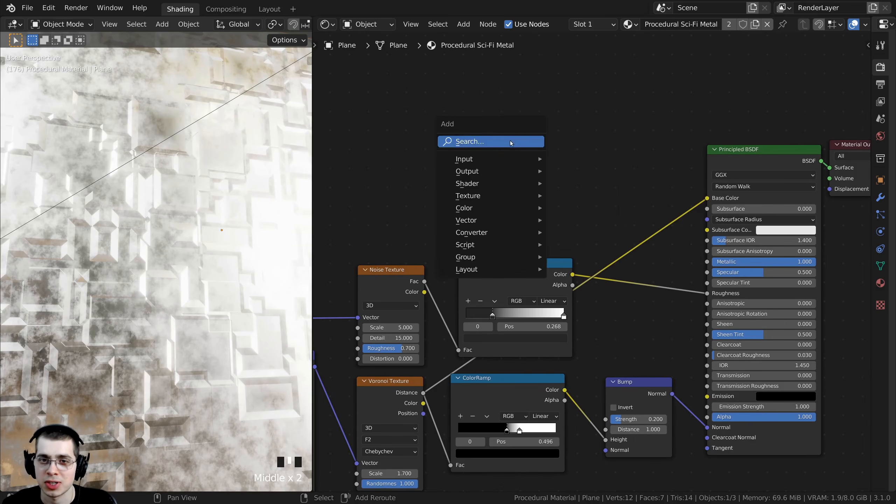
left_click(465, 147)
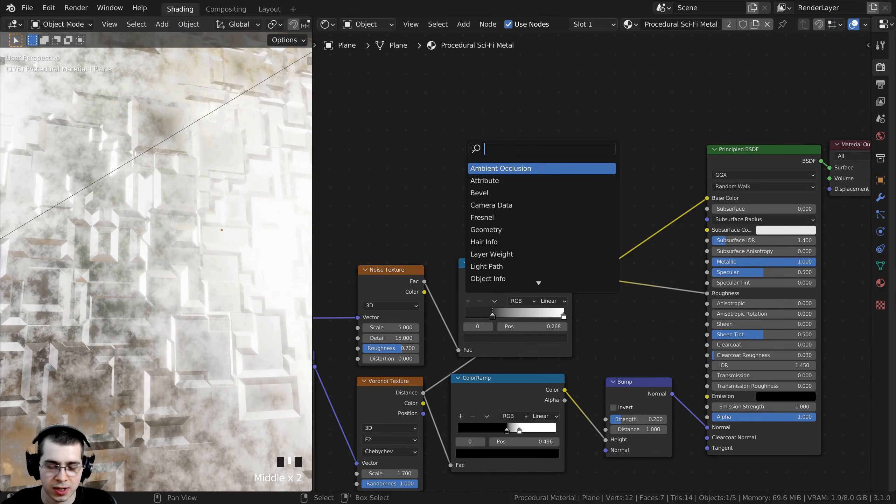
type("col")
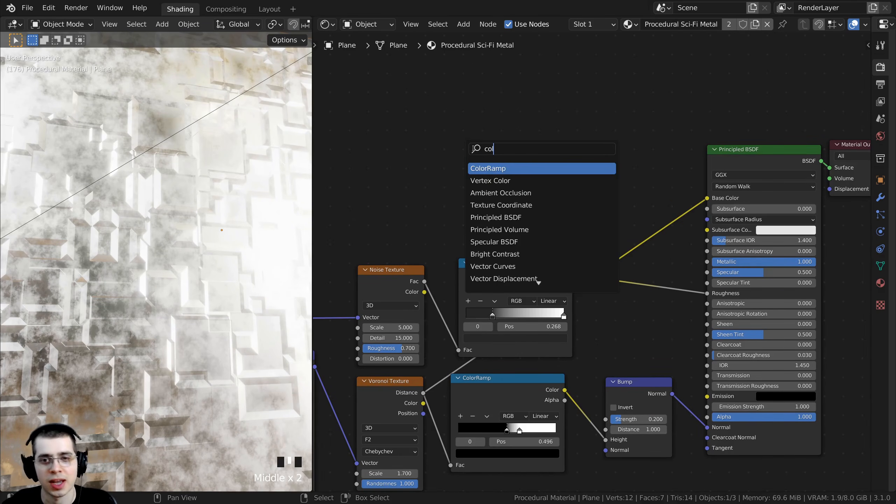
left_click(485, 170)
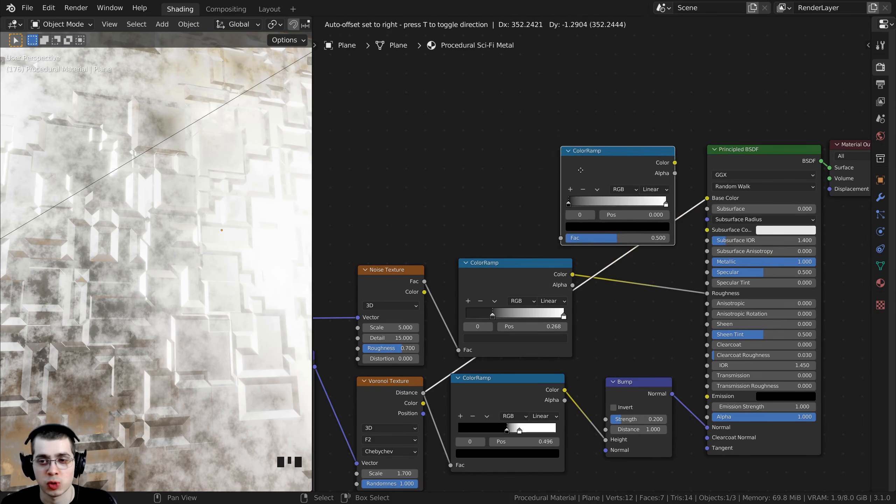
left_click(507, 161)
left_click_drag(390, 405, 384, 404)
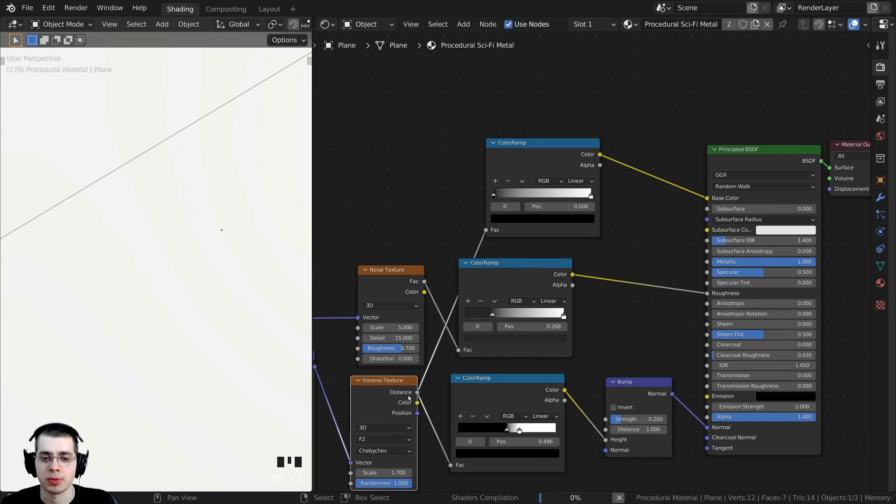
left_click_drag(513, 167, 485, 180)
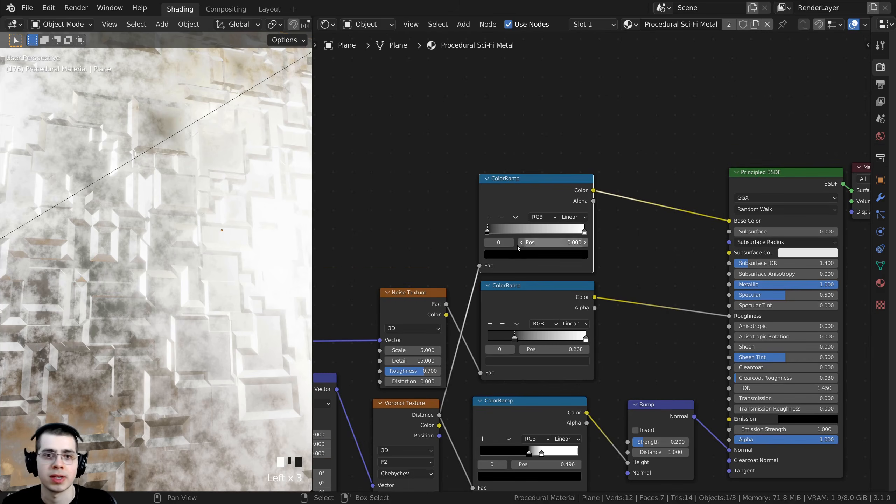
- Set the new Base Color ramp's interpolation to Constant and move its white stop to about the middle
scroll(524, 298, "up", 3)
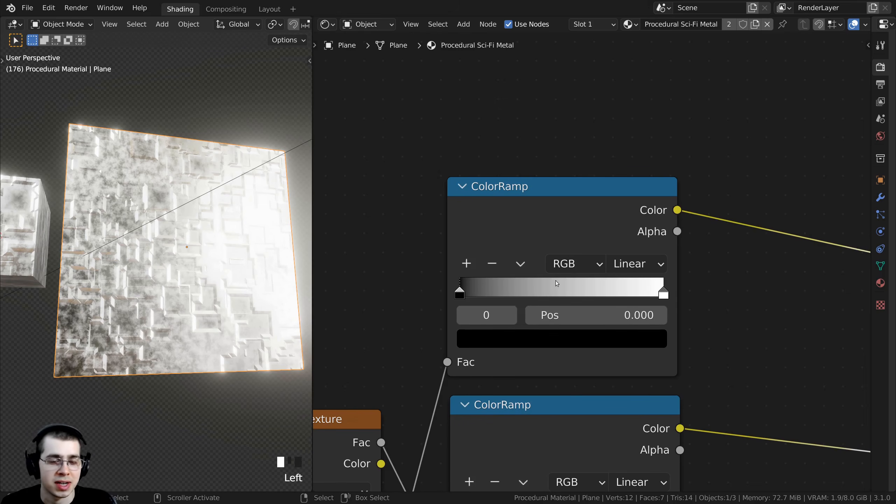
middle_click_drag(169, 268, 146, 284)
scroll(146, 284, "down", 2)
scroll(146, 284, "up", 2)
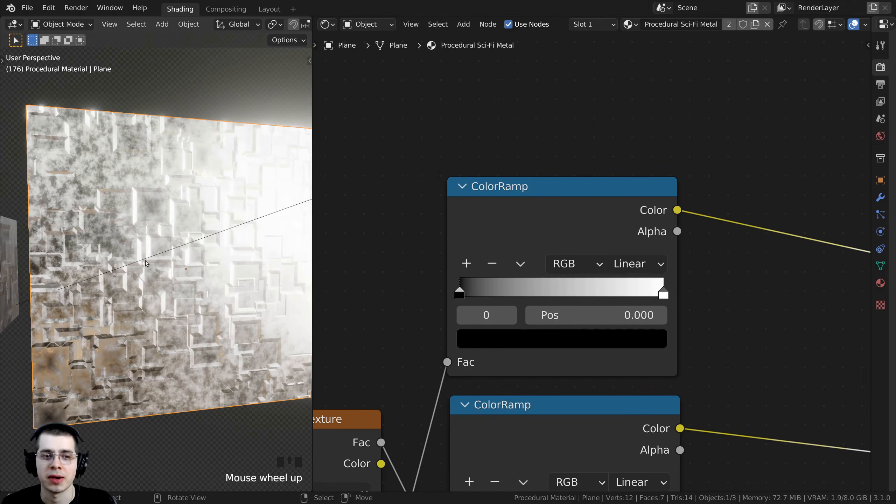
scroll(147, 264, "up", 2)
scroll(628, 253, "up", 1)
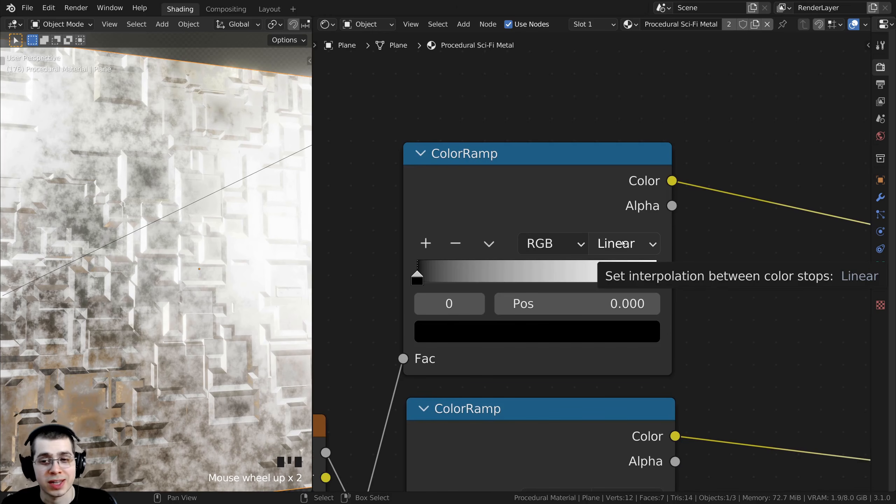
left_click(624, 246)
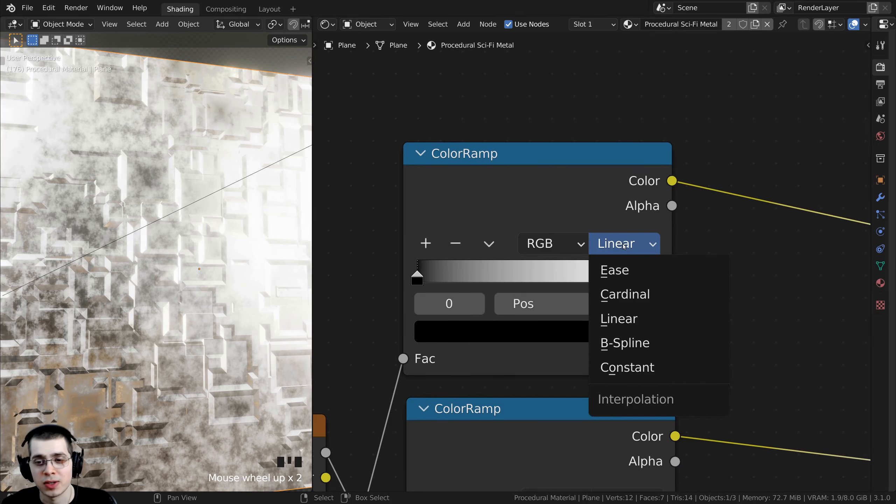
left_click(615, 369)
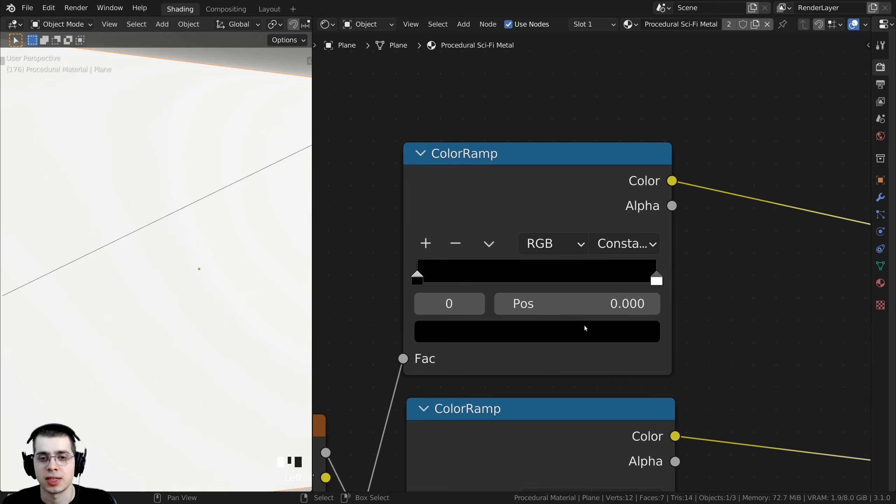
left_click(655, 279)
left_click_drag(596, 280, 546, 279)
scroll(463, 304, "up", 2)
scroll(84, 170, "up", 2)
- Try Linear interpolation on the Base Color ramp with the black stop at 0.288, and switch back to Constant
left_click(625, 244)
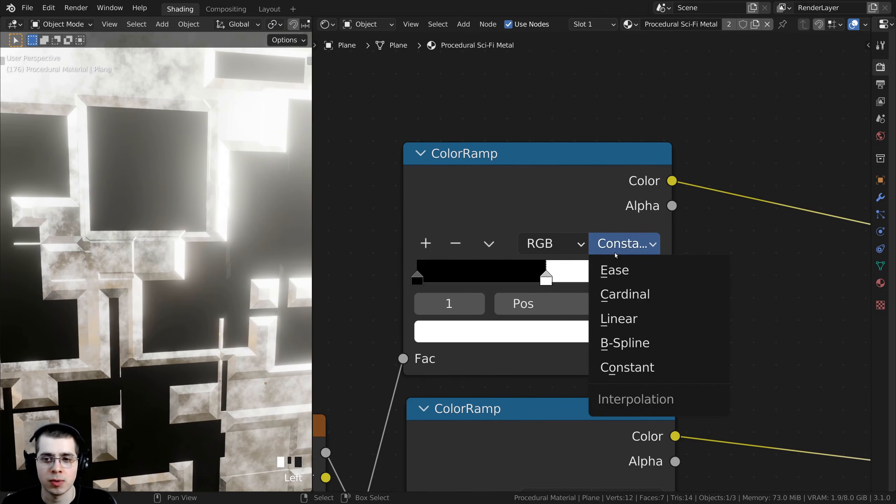
left_click(630, 318)
left_click_drag(544, 279, 573, 279)
left_click_drag(436, 277, 486, 278)
middle_click_drag(195, 183, 209, 212, "shift")
scroll(195, 299, "up", 2)
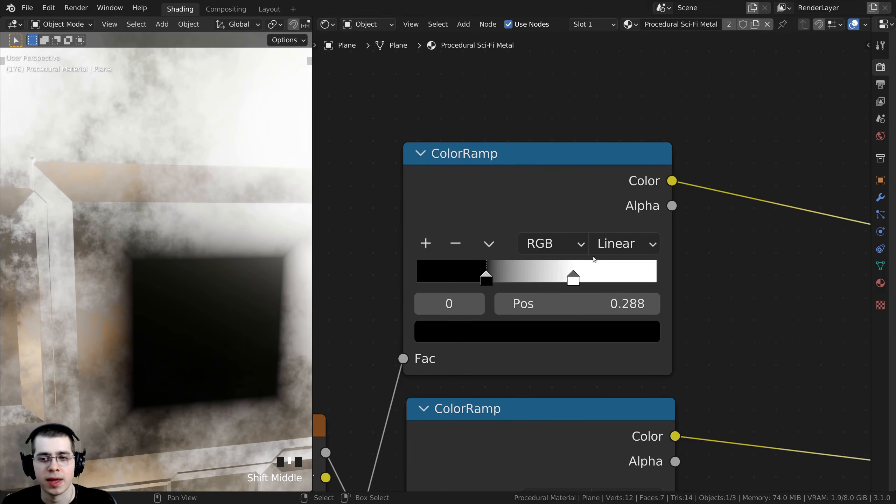
left_click(628, 244)
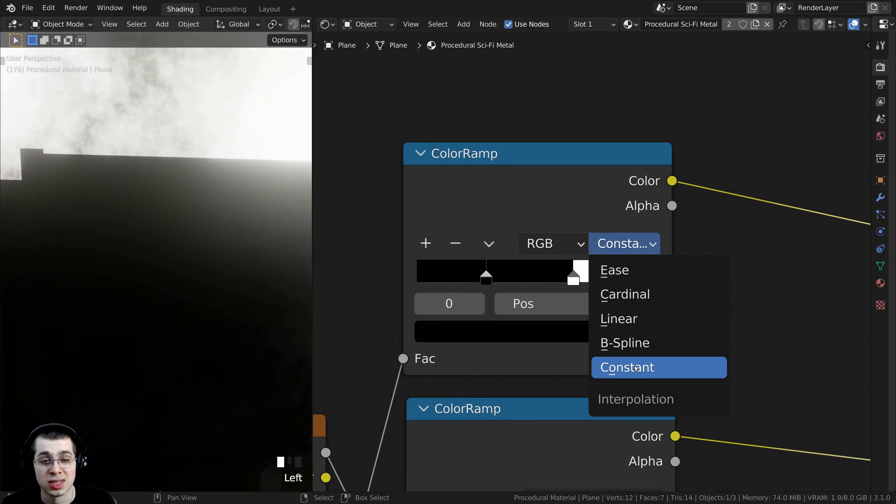
left_click(636, 368)
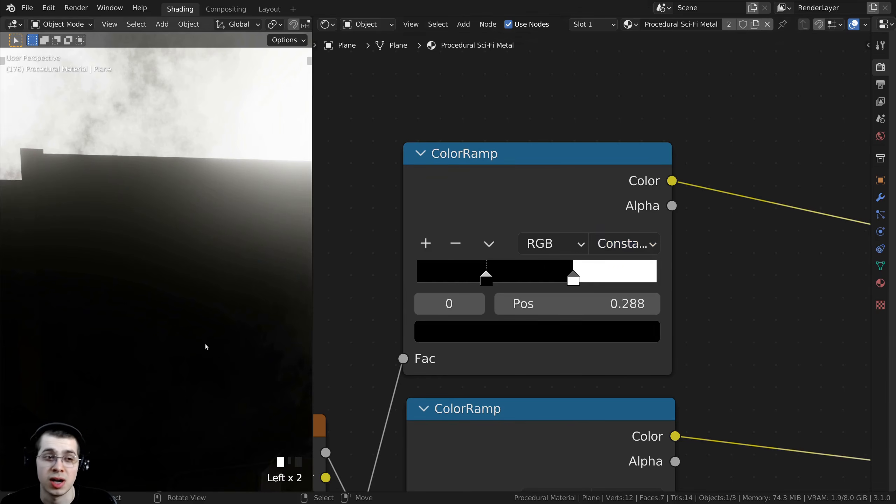
middle_click_drag(206, 346, 212, 283, "shift")
scroll(489, 279, "up", 1)
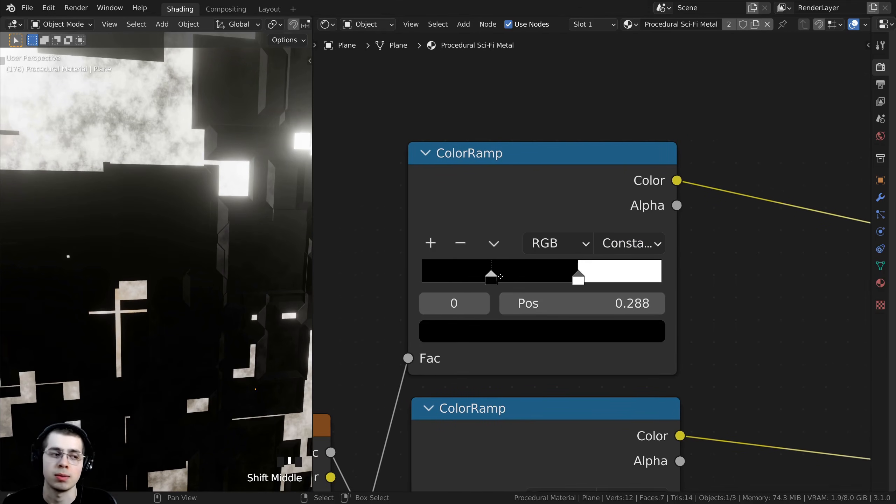
- Move the Base Color ramp's black stop to 0.003 and its white stop to 0.408
left_click_drag(501, 271, 415, 268)
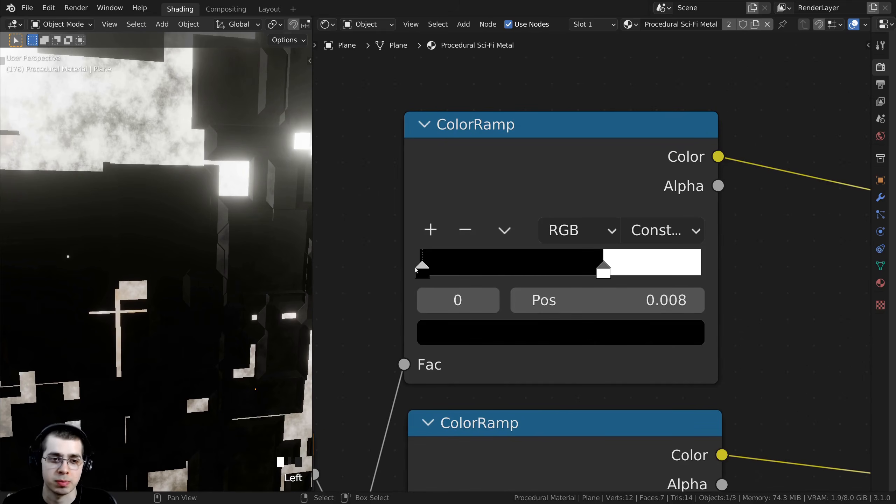
left_click_drag(601, 268, 533, 274)
left_click(422, 267)
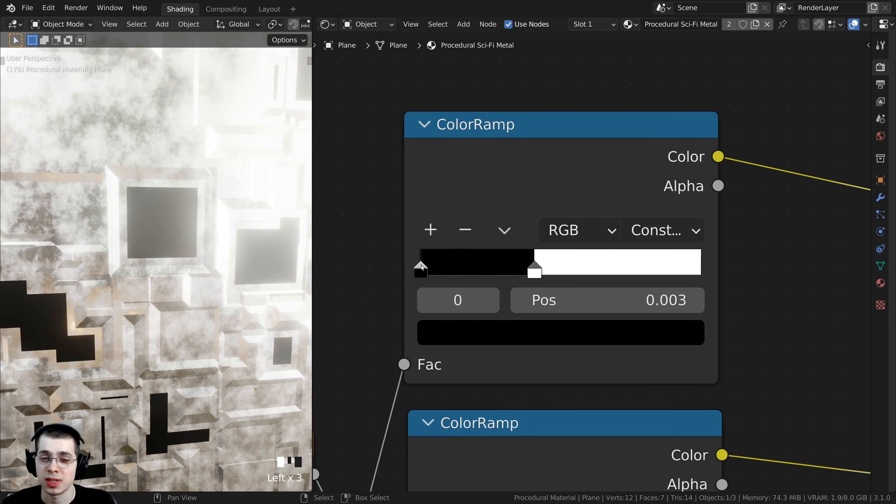
- Recolor the Base Color ramp's black stop to dark gray and its white stop to medium gray 585858
middle_click_drag(503, 366, 491, 442)
scroll(493, 387, "down", 4)
left_click(502, 392)
mouse_move(625, 226)
left_mouse_down()
mouse_move(625, 208)
mouse_move(625, 223)
left_mouse_up()
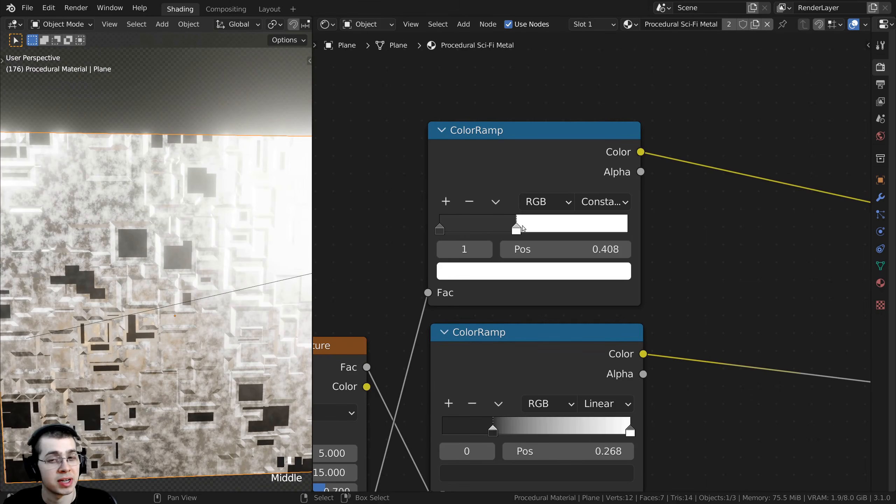
left_click(514, 272)
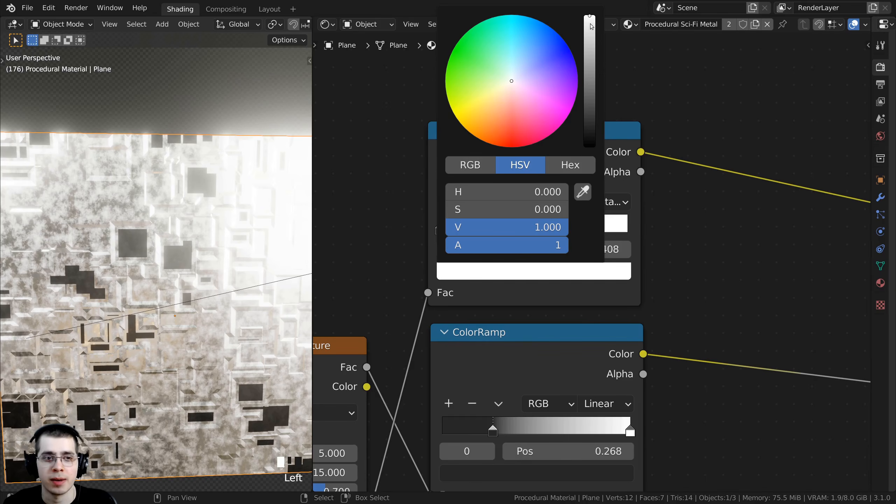
left_click_drag(592, 27, 590, 97)
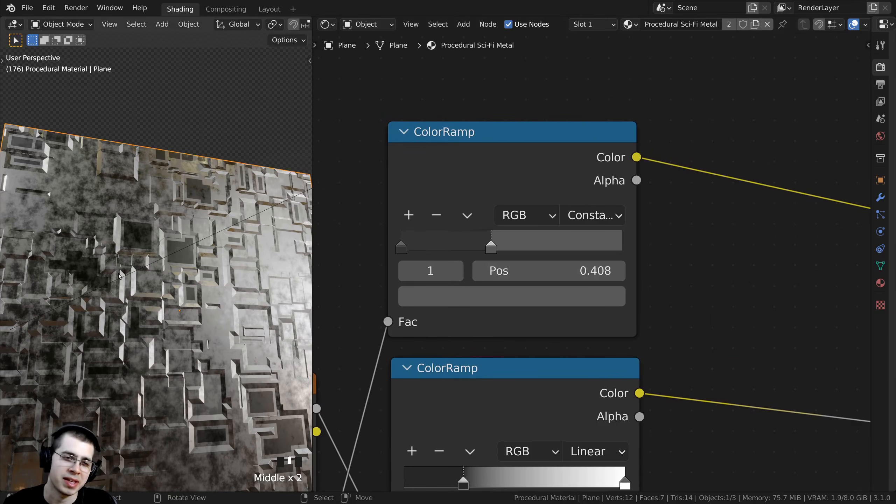
middle_click_drag(119, 277, 144, 278)
scroll(143, 278, "up", 2)
scroll(586, 269, "up", 1)
- Add a third color stop to the Base Color ramp at position 0.665
left_click_drag(440, 156, 446, 148)
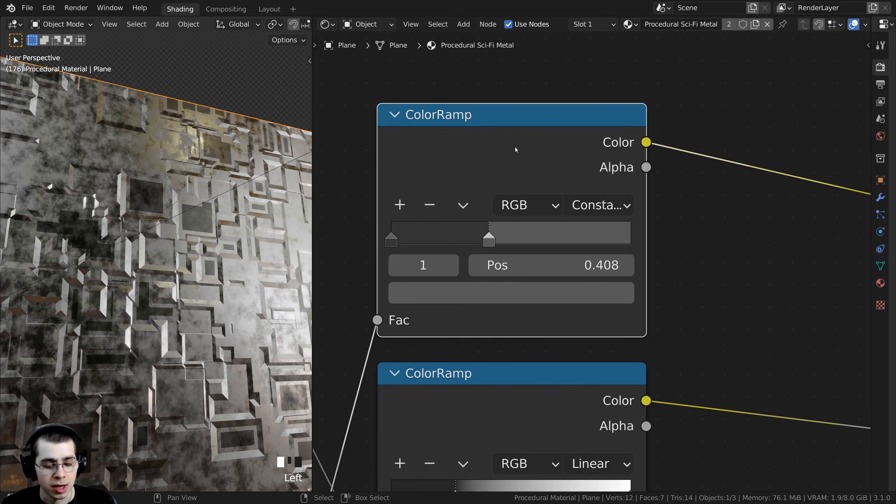
left_click(552, 236, "ctrl")
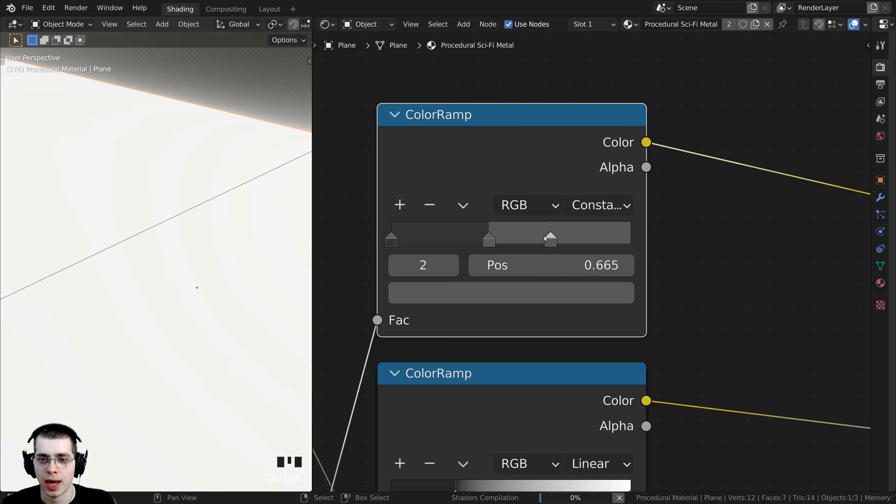
left_click_drag(550, 241, 553, 237)
scroll(589, 266, "down", 2)
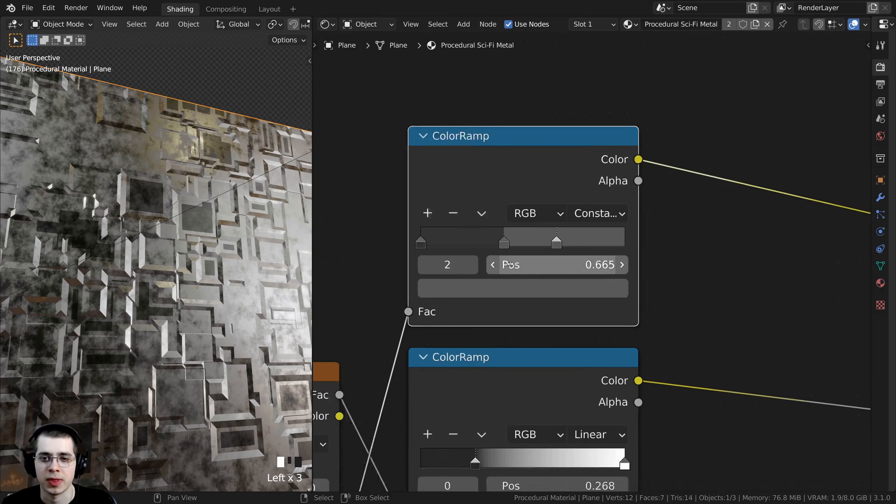
middle_click_drag(586, 265, 580, 295)
scroll(543, 265, "up", 2)
scroll(545, 268, "down", 1)
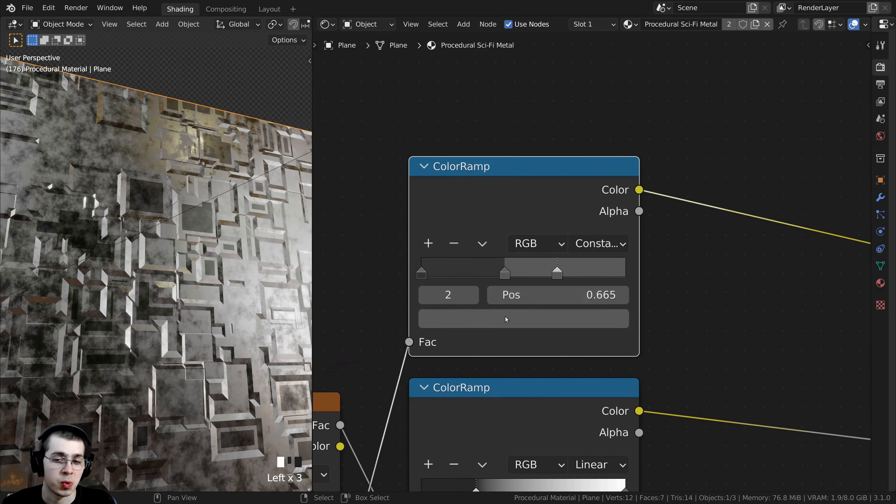
- Color the Base Color ramp's third stop bright orange and settle its position at 0.665
scroll(492, 327, "down", 1)
middle_click_drag(493, 332, 496, 352)
left_click(514, 332)
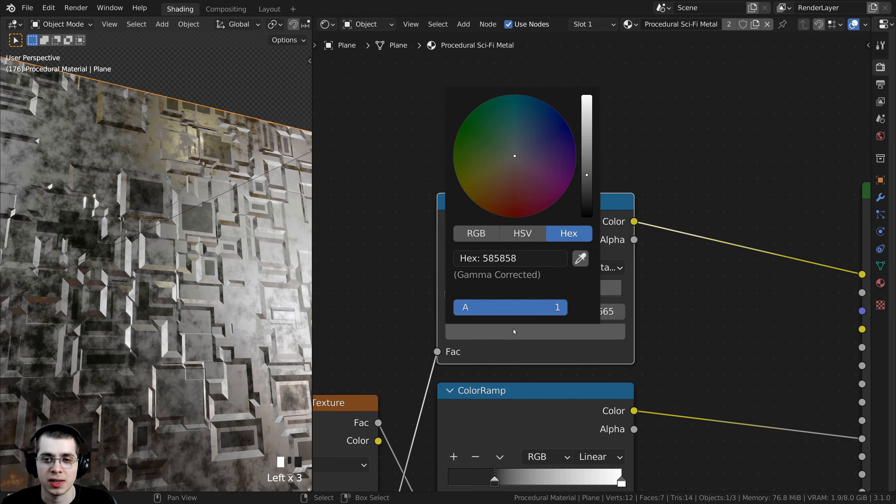
left_click_drag(590, 163, 589, 102)
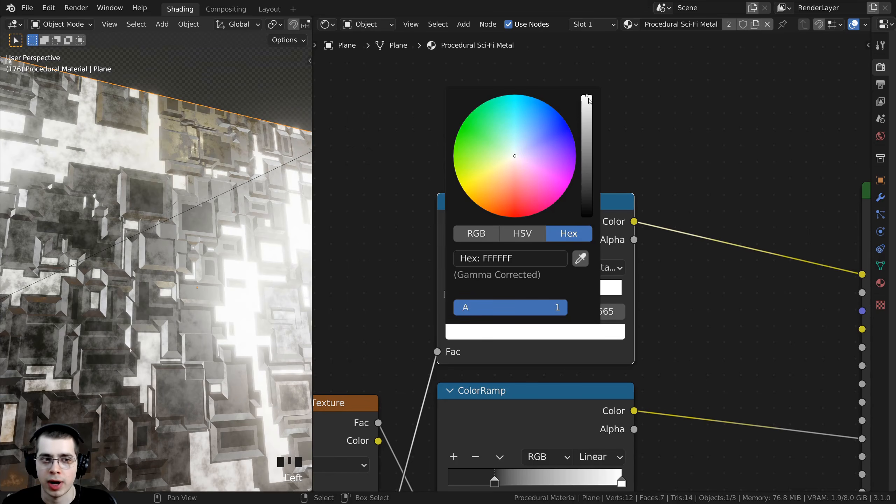
left_click_drag(520, 158, 480, 206)
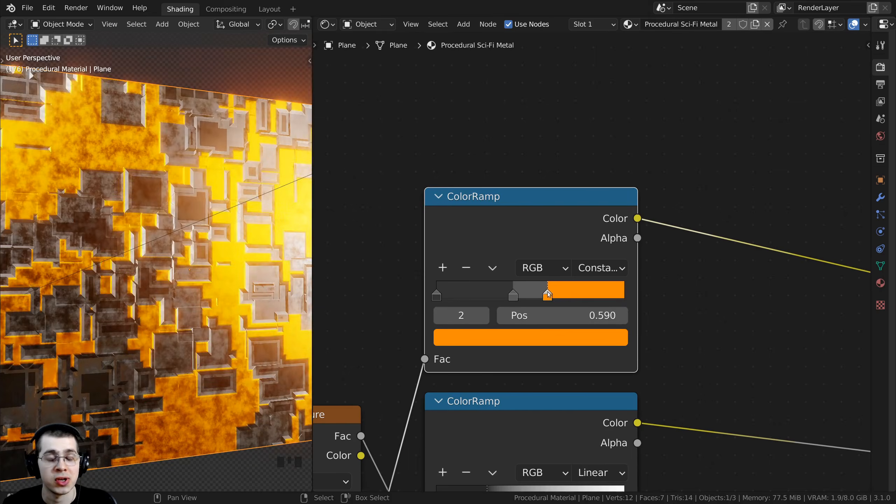
mouse_move(549, 284)
left_mouse_down()
mouse_move(581, 286)
mouse_move(553, 293)
mouse_move(562, 293)
left_mouse_up()
scroll(579, 268, "up", 2)
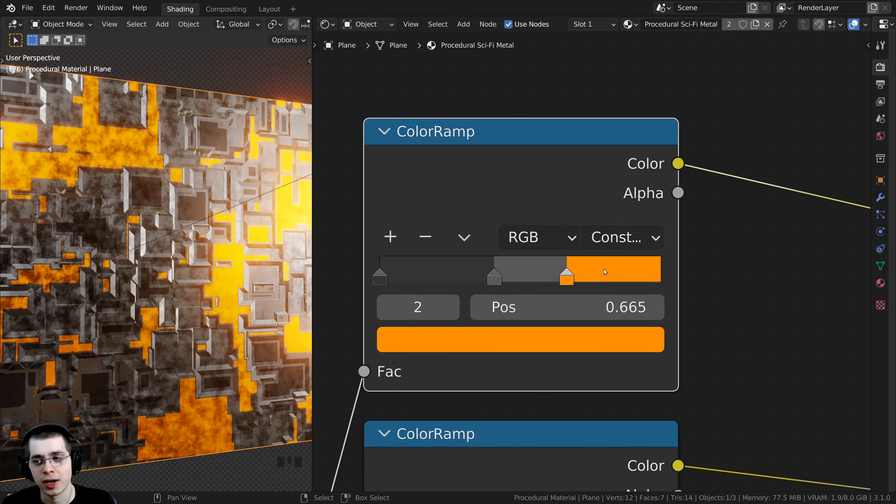
- Add another medium gray stop just past the orange one at 0.738 and inspect the thin orange lines on the plane
middle_click_drag(527, 270, 524, 272)
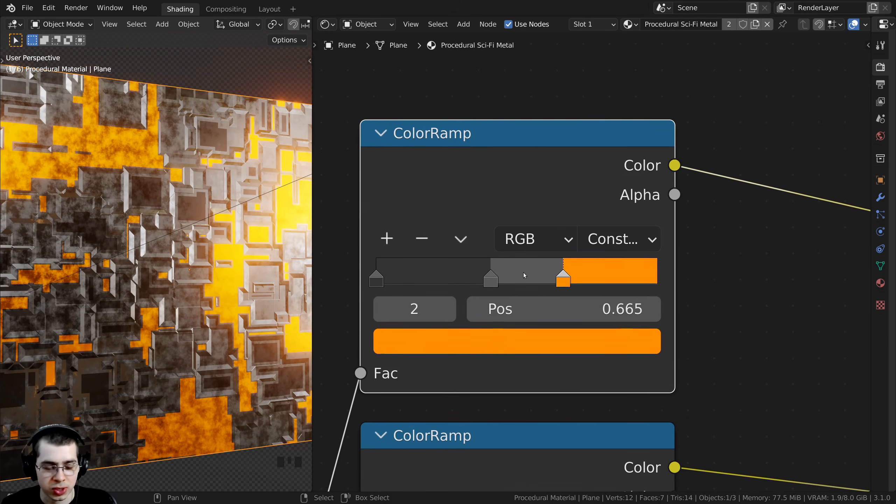
left_click(521, 274, "ctrl")
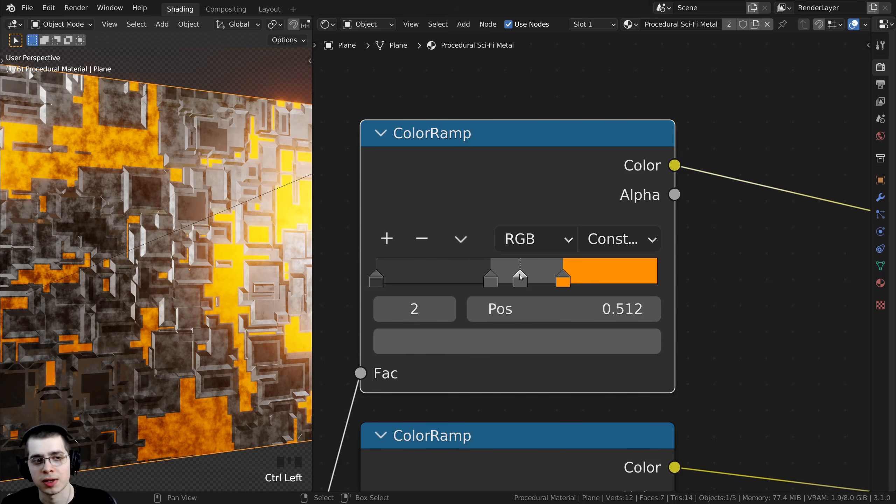
left_click_drag(521, 277, 582, 279)
middle_click(263, 323)
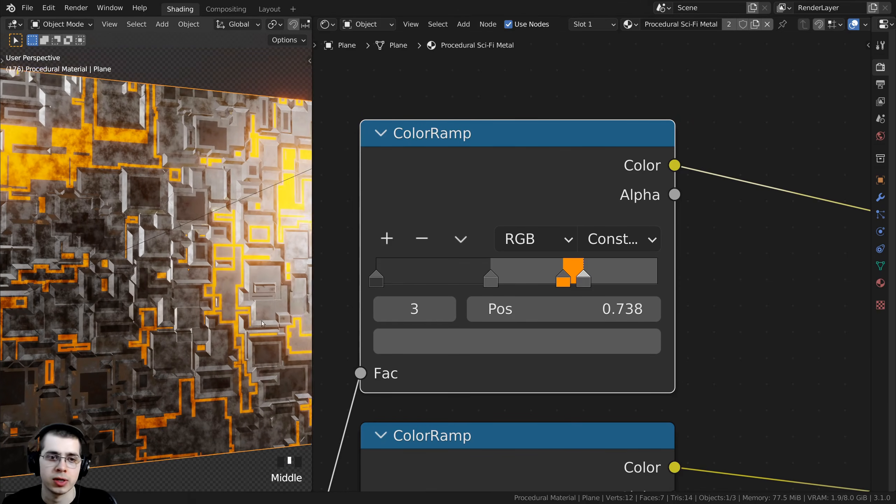
scroll(246, 266, "up", 2)
middle_click_drag(245, 266, 190, 250, "shift")
scroll(135, 205, "up", 1)
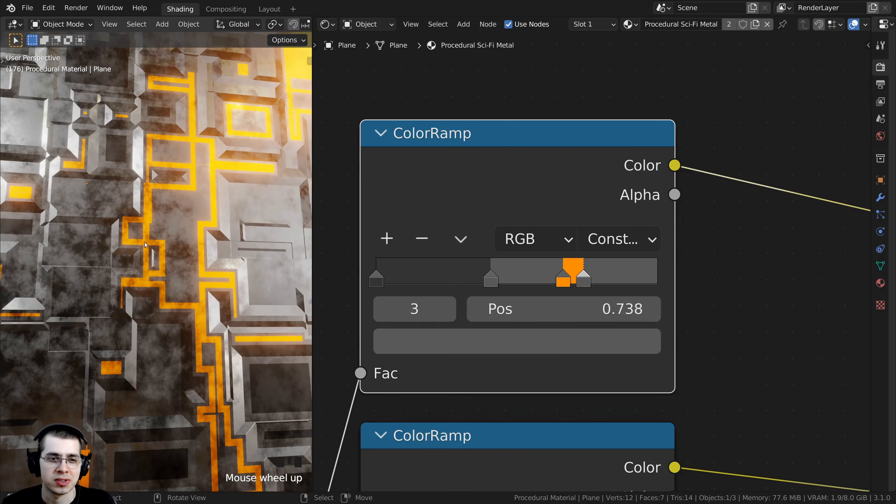
scroll(140, 254, "down", 4)
scroll(138, 226, "up", 1)
scroll(135, 246, "down", 1)
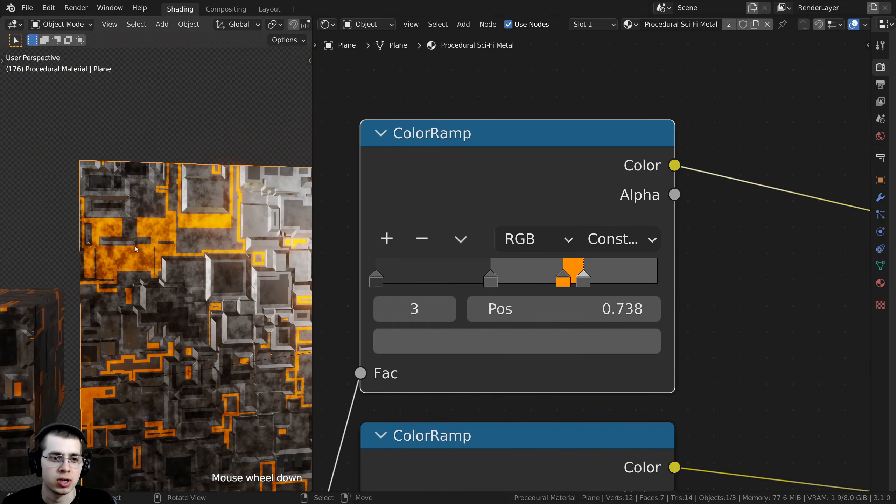
- Add another color stop to the Base Color ramp at position 0.699, between the orange stop and the last gray stop
scroll(135, 247, "up", 1)
middle_click_drag(141, 255, 134, 296, "shift")
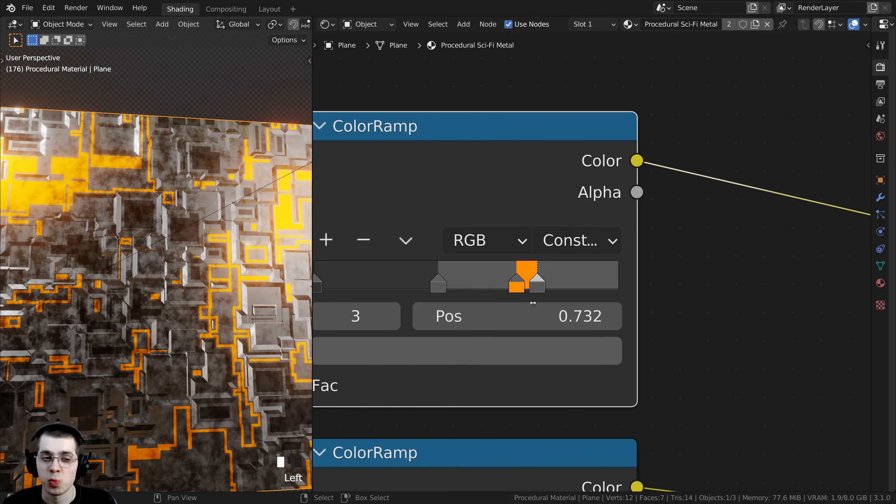
middle_click_drag(536, 271, 536, 246)
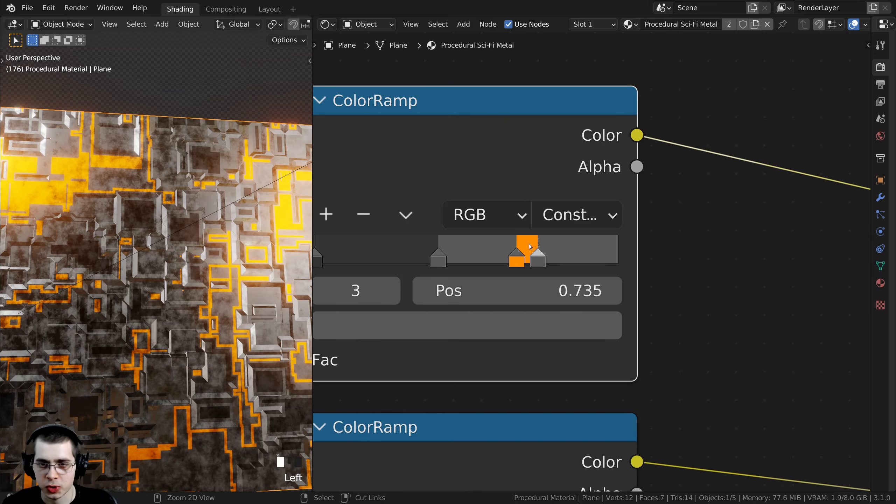
left_click(528, 248, "ctrl")
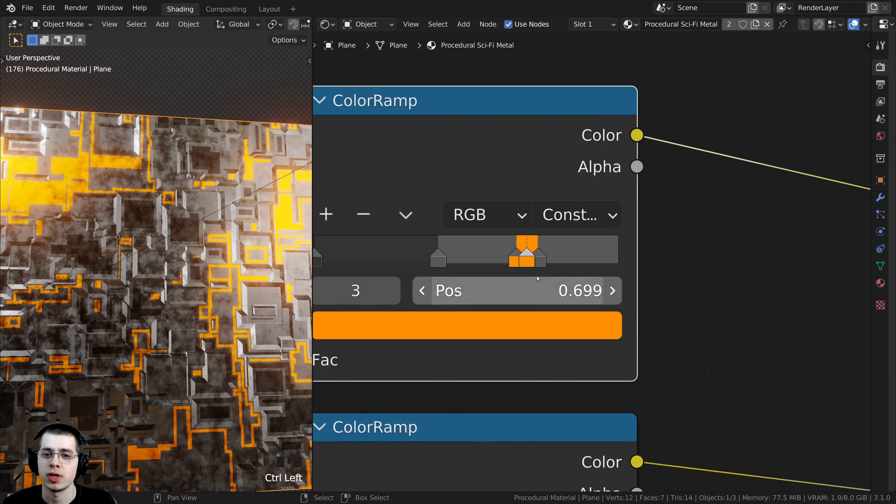
middle_click_drag(457, 290, 457, 314)
scroll(478, 282, "down", 1)
- Recolor the stop at 0.699 to light gray by setting G and B to 1 and lowering the overall brightness
left_click(457, 324)
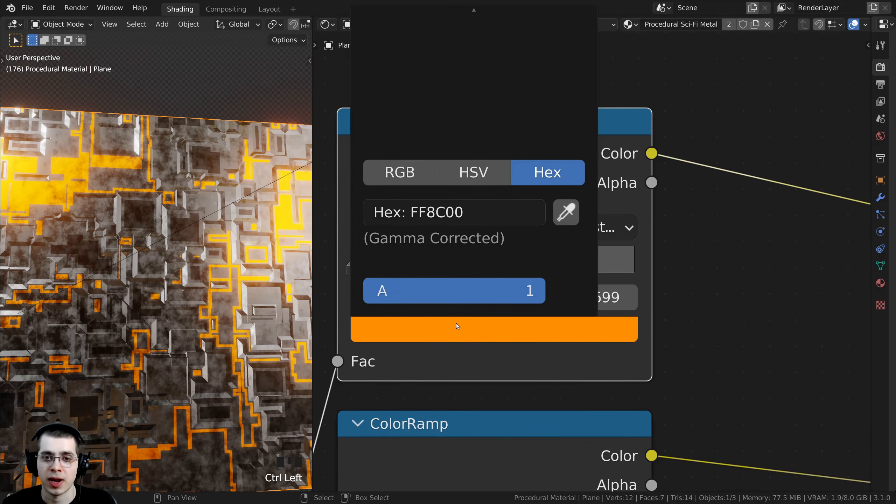
scroll(464, 371, "down", 2)
scroll(466, 369, "down", 1)
middle_click_drag(468, 359, 478, 388)
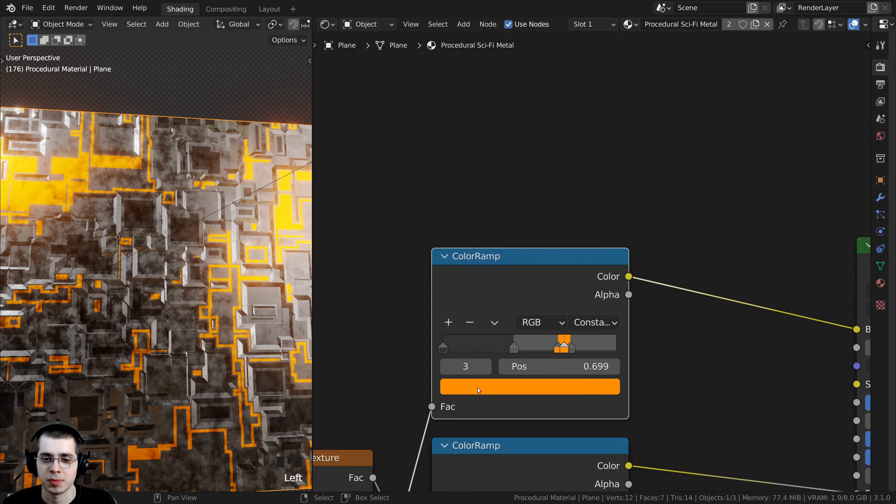
left_click(503, 388)
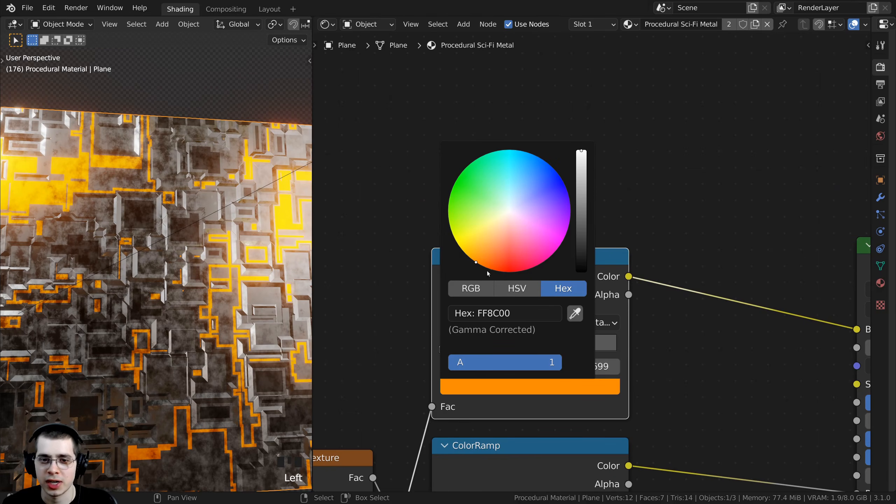
left_click(476, 290)
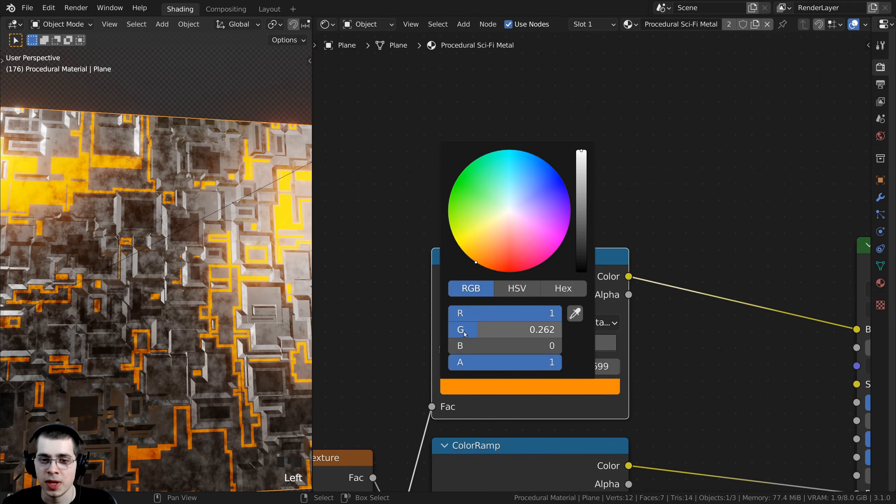
left_click_drag(466, 332, 563, 332)
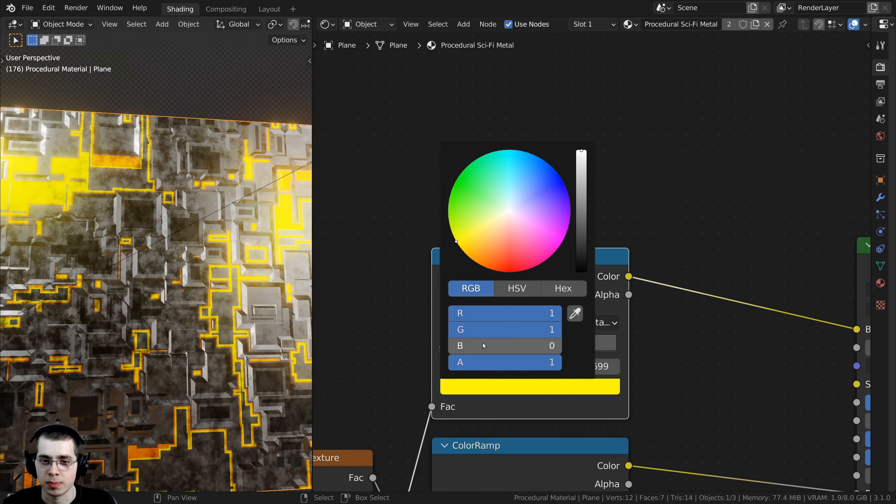
left_click_drag(483, 346, 596, 345)
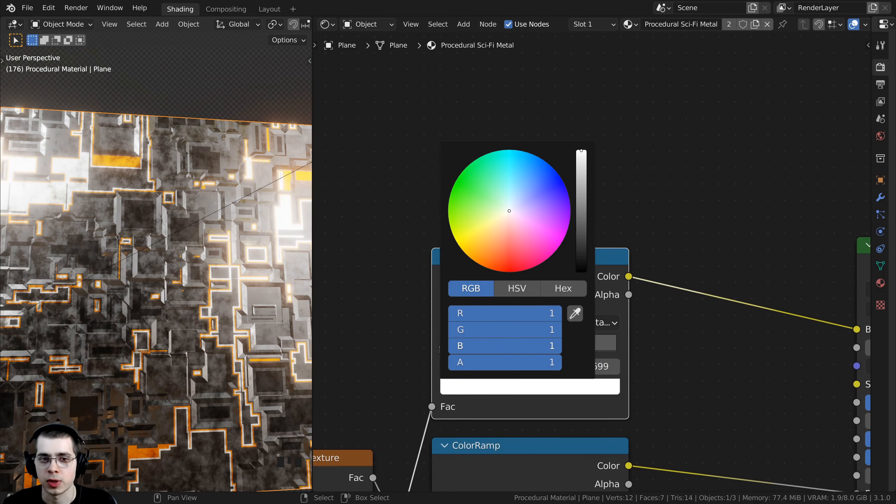
left_click(525, 388)
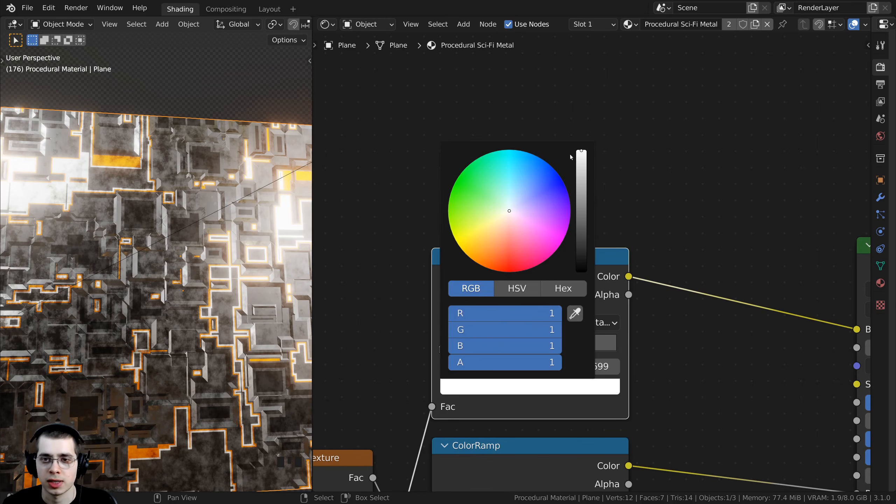
left_click_drag(582, 153, 581, 210)
- Examine the light gray and orange outlines on the plane up close and from a distance
mouse_move(190, 209)
middle_mouse_down("shift")
mouse_move(195, 214)
mouse_move(210, 196)
mouse_move(212, 207)
mouse_move(183, 203)
middle_mouse_up("shift")
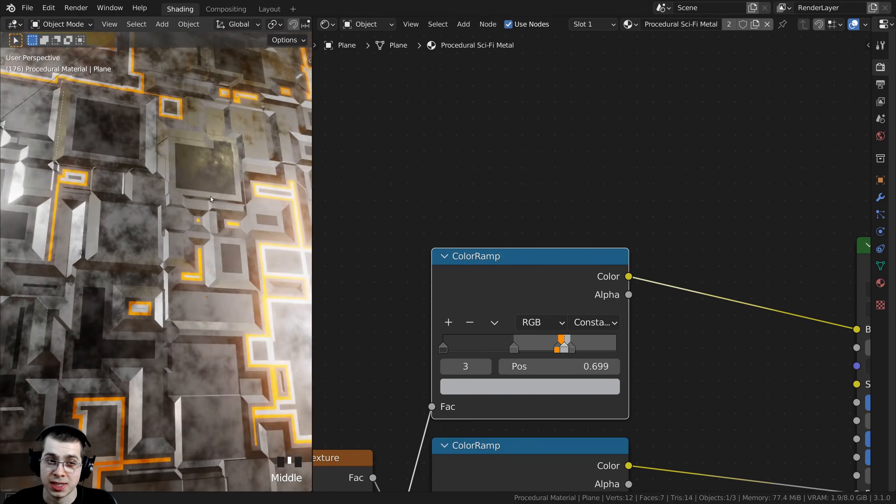
middle_click_drag(184, 203, 169, 243, "shift")
scroll(182, 252, "up", 3)
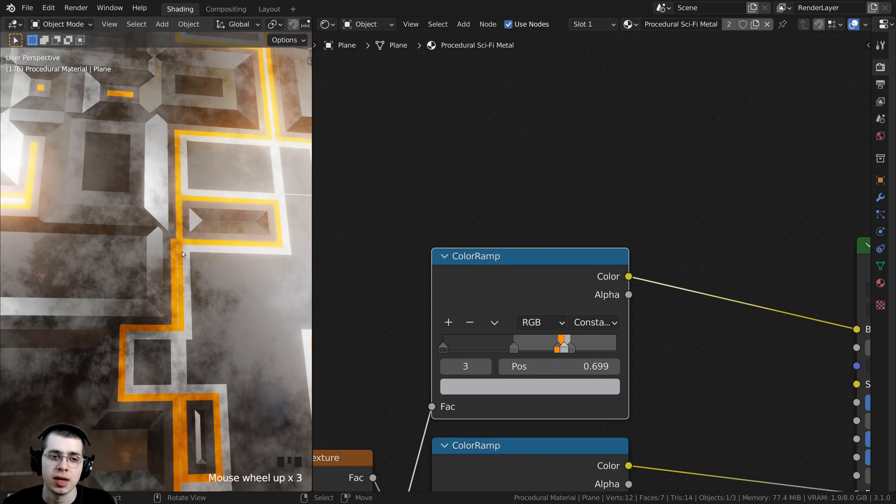
scroll(177, 303, "down", 6)
middle_click_drag(188, 426, 219, 358)
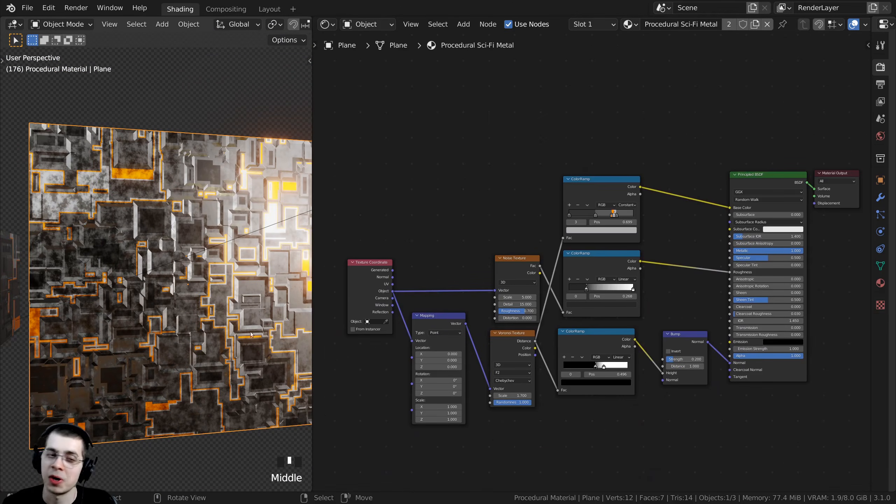
middle_click_drag(187, 314, 212, 307)
scroll(212, 307, "up", 1)
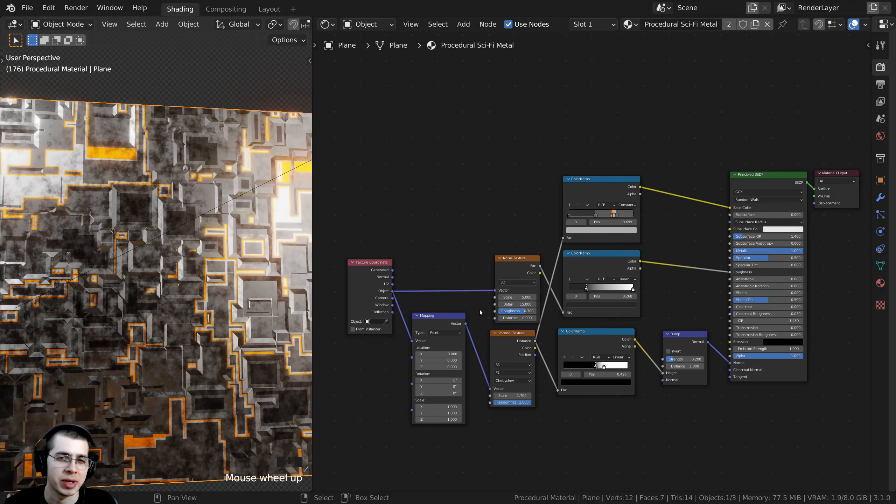
- Spread the nodes apart by moving the Base Color and Roughness ramps up and the bump's ramp and Bump node down
scroll(611, 300, "up", 2)
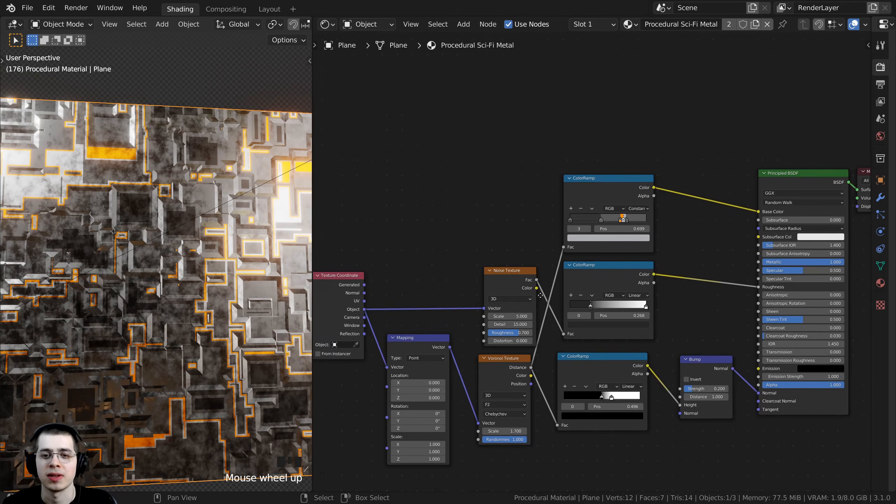
left_click_drag(620, 193, 617, 144)
left_click_drag(623, 270, 619, 218)
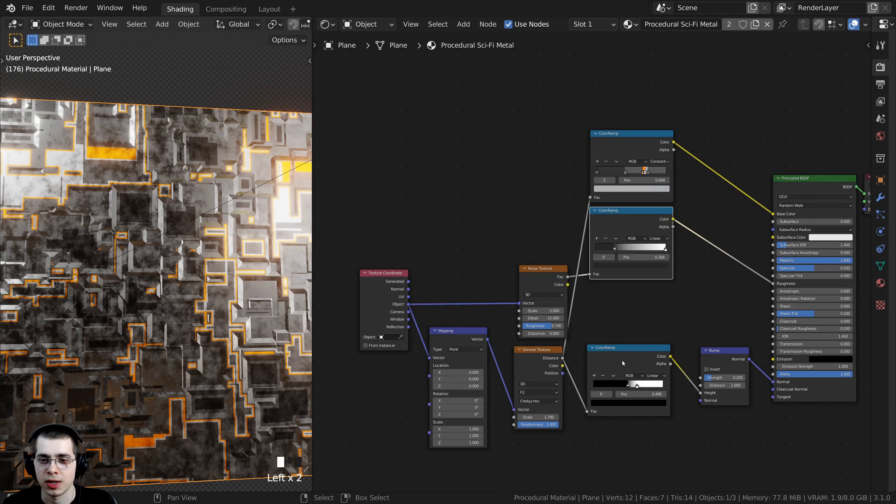
left_click_drag(622, 360, 622, 375)
left_click_drag(714, 355, 714, 369)
left_click_drag(623, 371, 624, 376)
- Duplicate the bump's ColorRamp and place the copy between the Roughness ramp and the original
scroll(619, 289, "up", 4)
middle_click_drag(623, 412, 587, 358)
left_click_drag(587, 358, 586, 346)
scroll(586, 369, "up", 2)
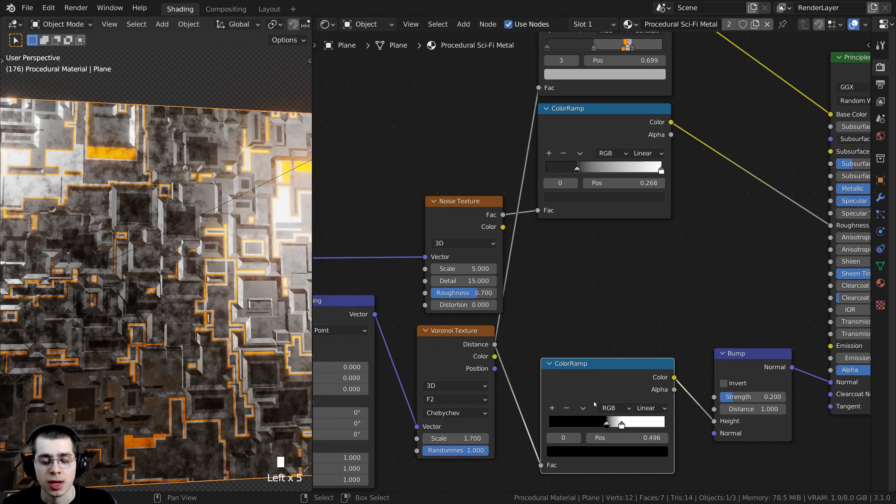
key("shift+d")
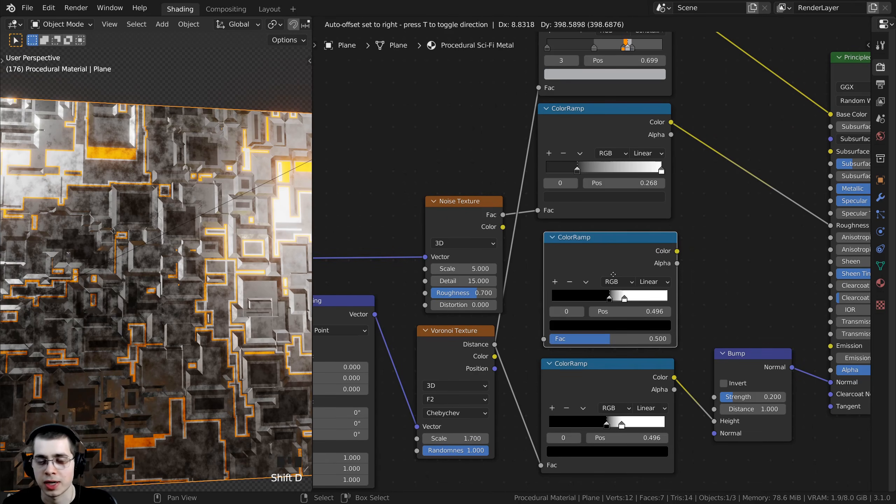
left_click(613, 275)
left_click_drag(598, 257, 597, 255)
- Shift the Noise Texture node aside and connect the Voronoi Distance output to the duplicated ramp's Fac input
middle_click_drag(525, 300, 519, 276)
scroll(519, 277, "up", 1)
scroll(519, 277, "up", 2)
middle_click_drag(454, 335, 484, 339)
left_click_drag(443, 171, 414, 162)
left_click_drag(499, 341, 557, 333)
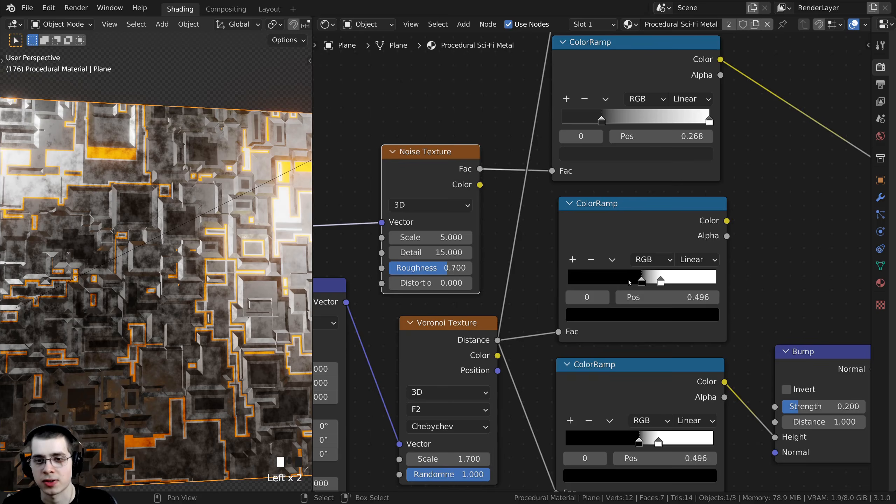
- Preview the duplicated ColorRamp's output directly on the plane
middle_click_drag(697, 227, 615, 250)
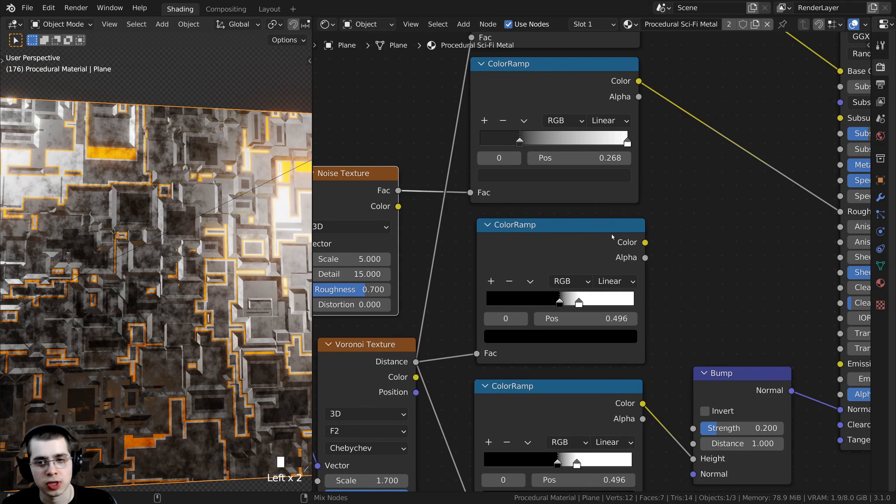
left_click(609, 237, "ctrl+shift")
middle_click_drag(225, 344, 226, 333, "shift")
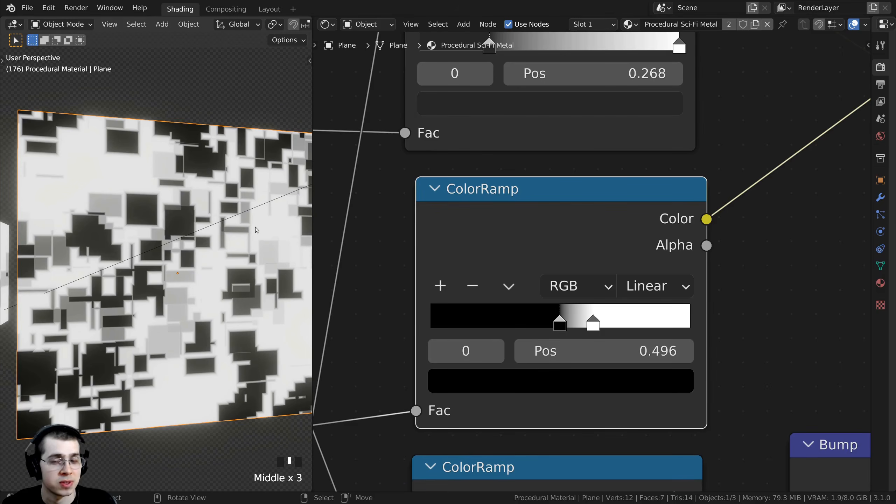
middle_click_drag(181, 236, 184, 241)
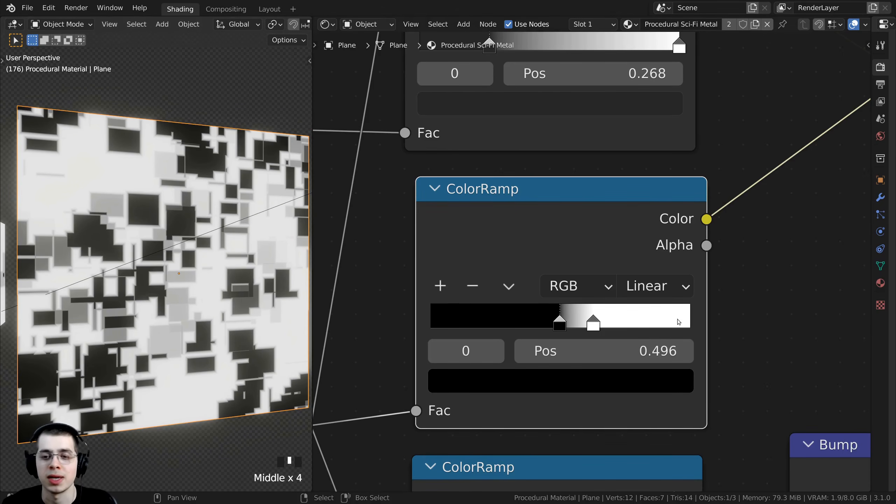
- Reverse the duplicated ramp by moving its white stop to position 0.000 and its black stop to 0.216
left_click(595, 322)
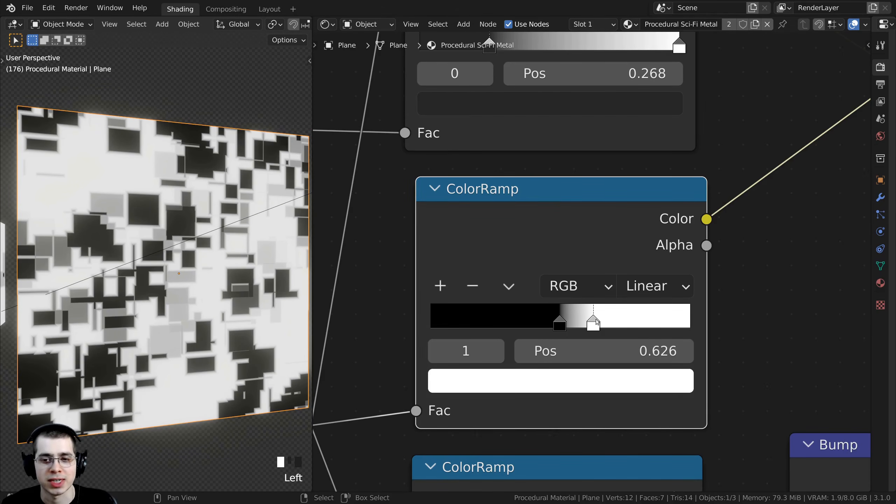
left_click_drag(596, 322, 419, 327)
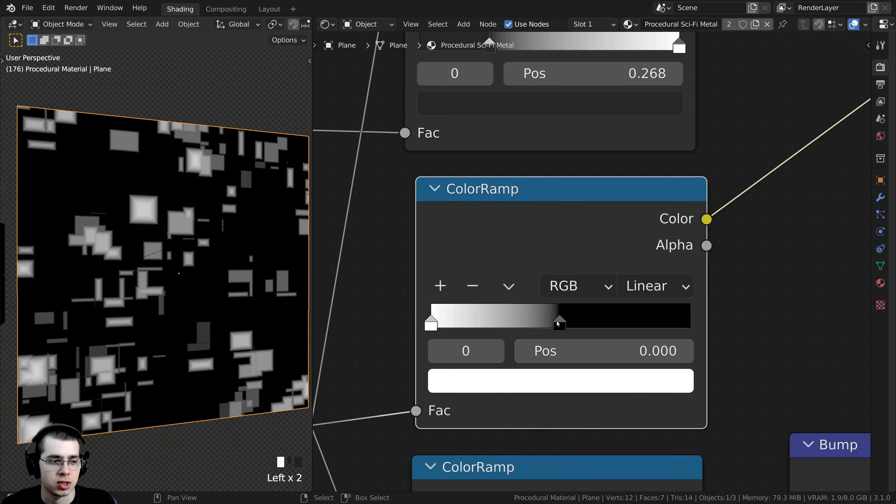
left_click_drag(557, 321, 501, 321)
left_click_drag(502, 320, 496, 321)
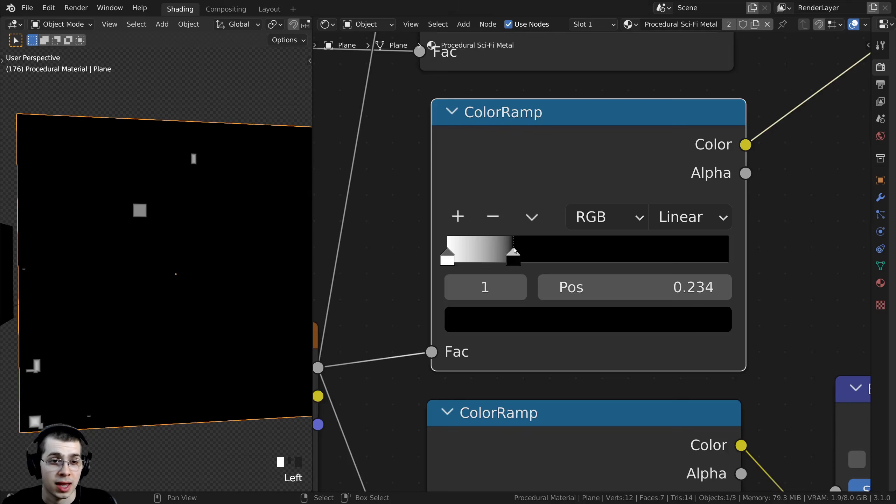
left_click_drag(512, 250, 509, 251)
scroll(104, 310, "up", 2)
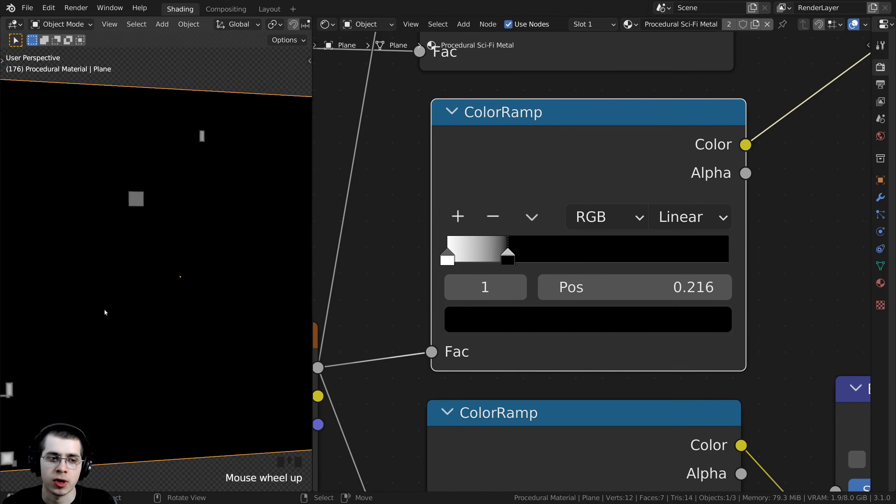
- Examine the scattered small squares of the ramp preview across the plane and the neighboring object
scroll(151, 294, "down", 3)
middle_click_drag(152, 293, 171, 243)
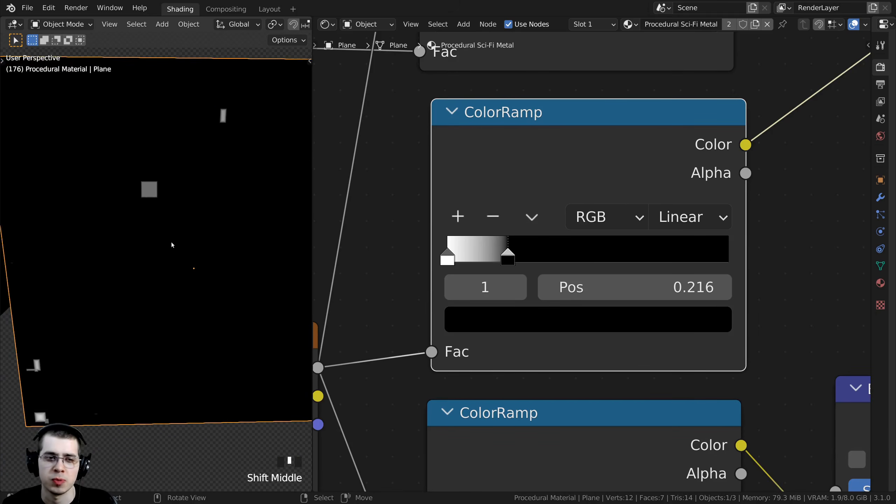
middle_click_drag(171, 150, 208, 115)
scroll(159, 261, "down", 3)
middle_click_drag(157, 265, 130, 289)
middle_click_drag(130, 290, 242, 232, "shift")
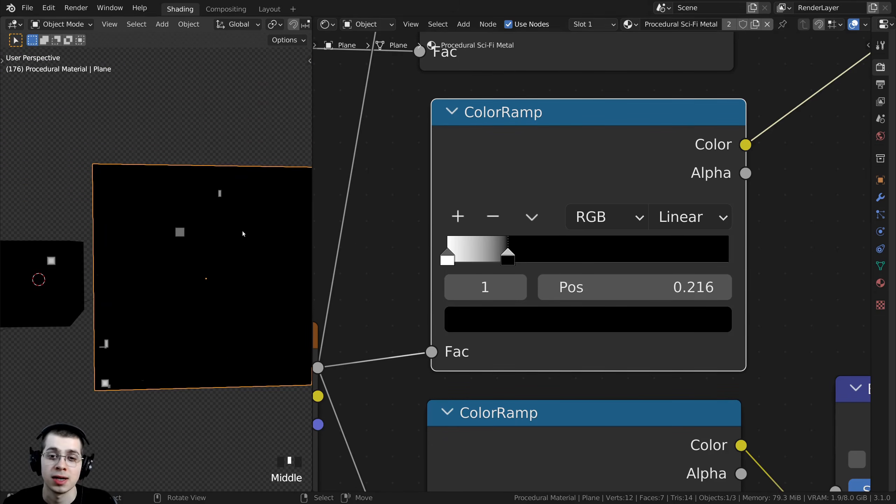
scroll(219, 188, "up", 4)
scroll(206, 254, "down", 2)
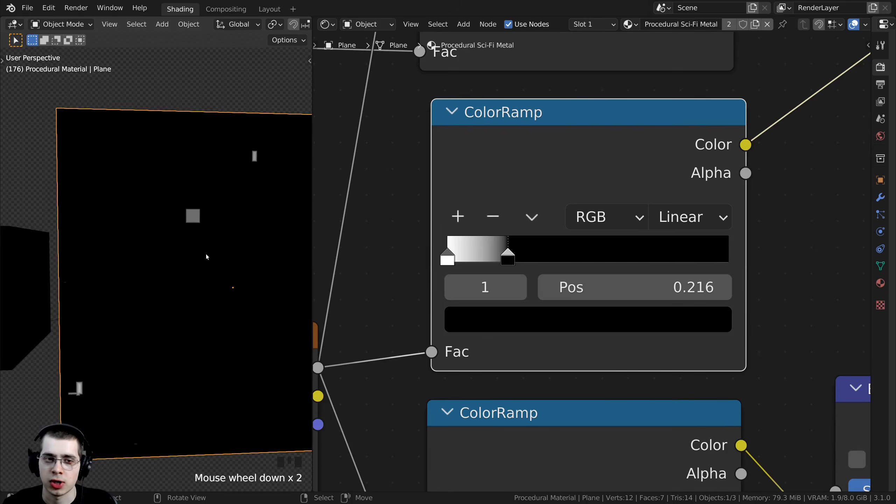
middle_click_drag(206, 253, 180, 246, "shift")
scroll(539, 275, "down", 3)
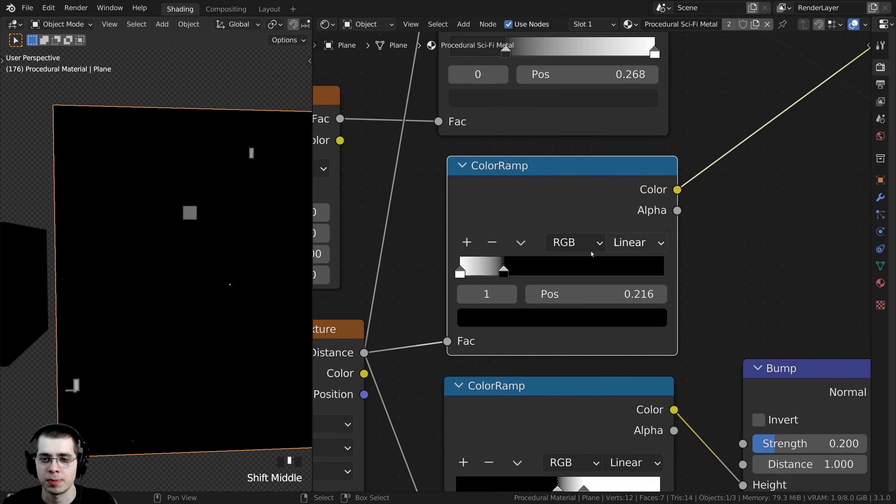
- Set the duplicated ramp's interpolation to Constant and check the squares on the plane
left_click(633, 243)
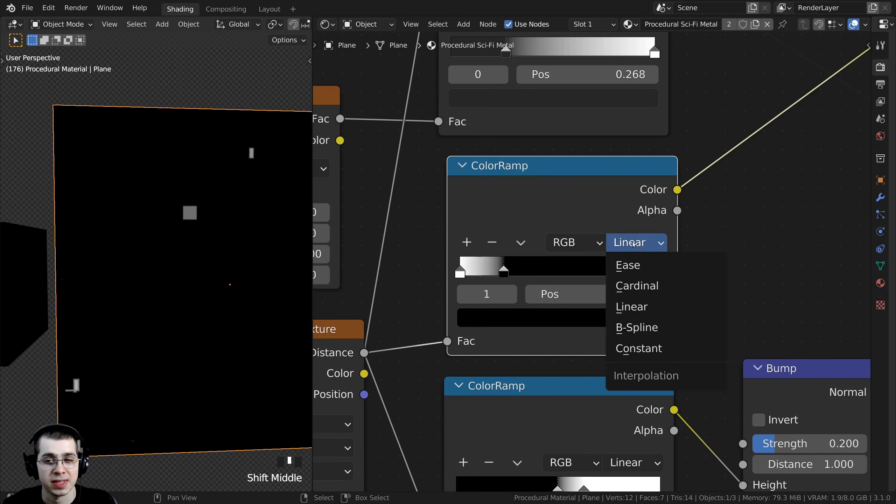
left_click(648, 348)
middle_click_drag(151, 229, 155, 225)
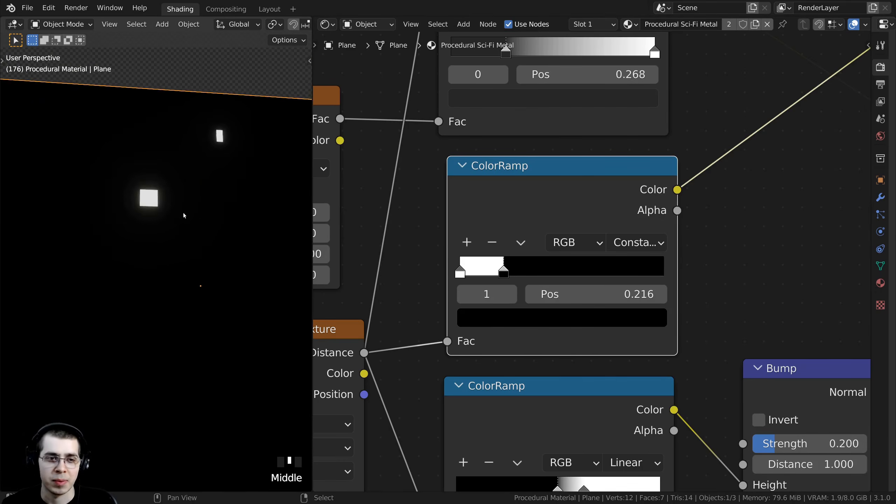
scroll(155, 224, "up", 2)
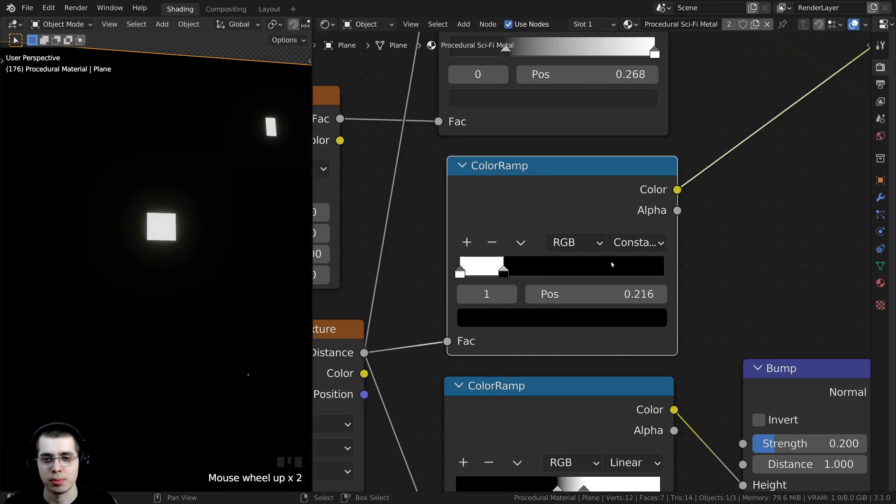
- Connect the Constant-interpolated ColorRamp's Color output to the Emission input of the Principled BSDF
scroll(546, 221, "down", 3)
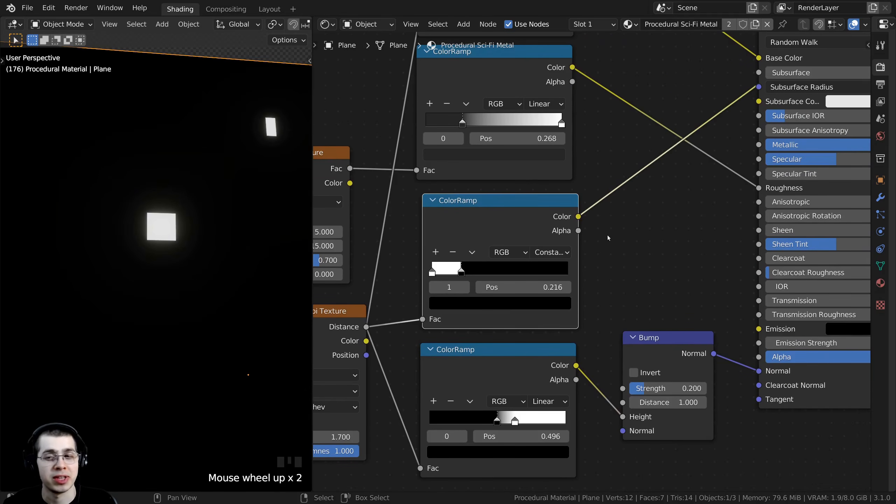
middle_click_drag(717, 315, 669, 321)
middle_click_drag(571, 233, 480, 212)
scroll(553, 234, "up", 2)
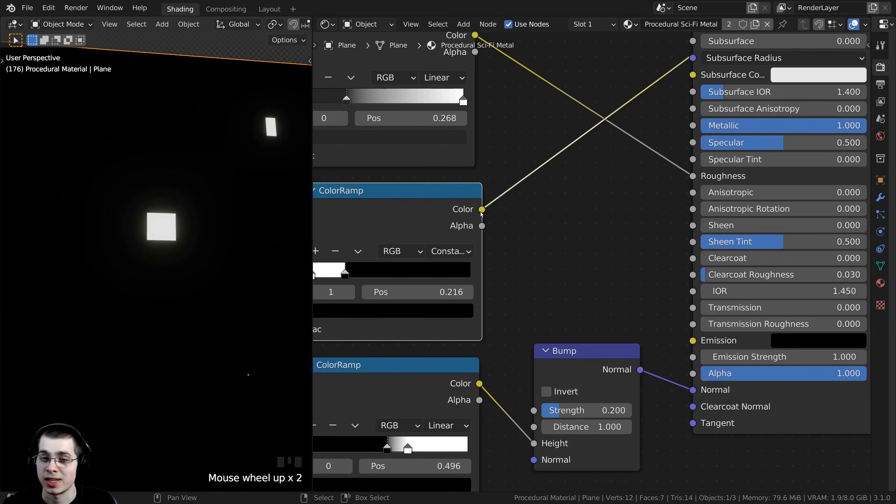
left_click_drag(482, 210, 695, 341)
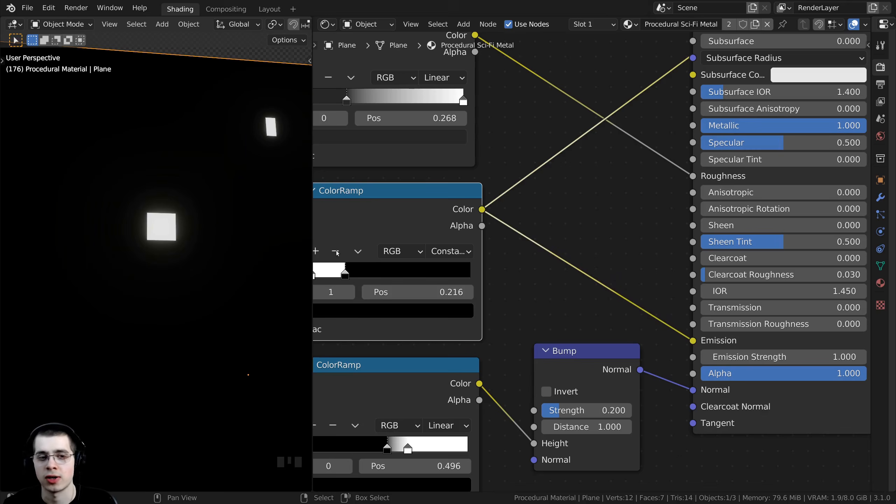
- Route the Principled BSDF back to the Material Output surface and check the full material up close on the plane
scroll(572, 256, "down", 4)
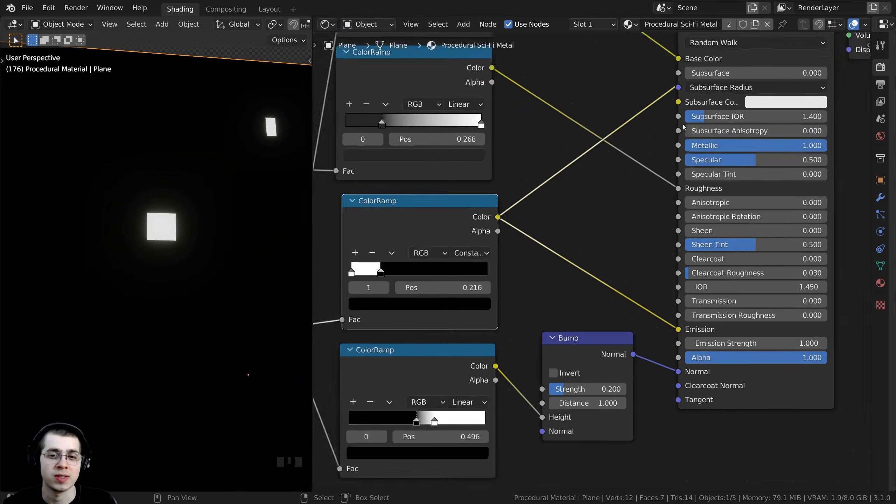
middle_click_drag(659, 143, 577, 223)
scroll(643, 202, "up", 1)
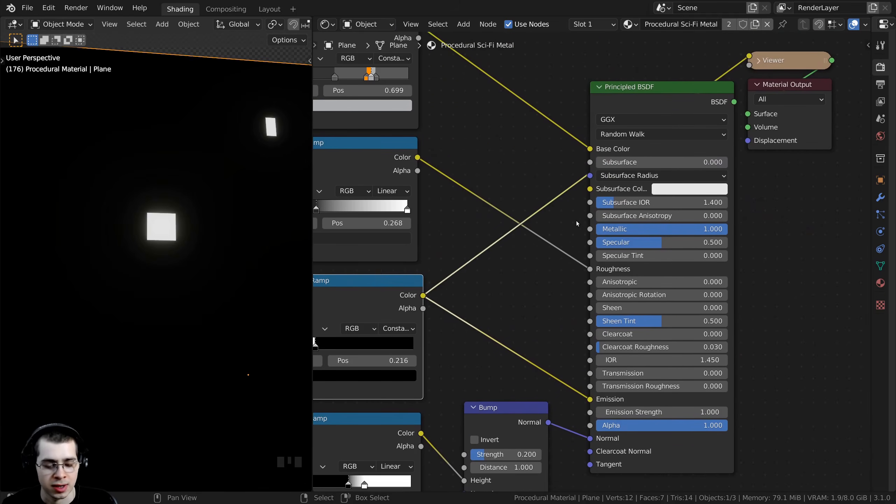
left_click(648, 100, "ctrl+shift")
middle_click_drag(215, 266, 198, 213, "shift")
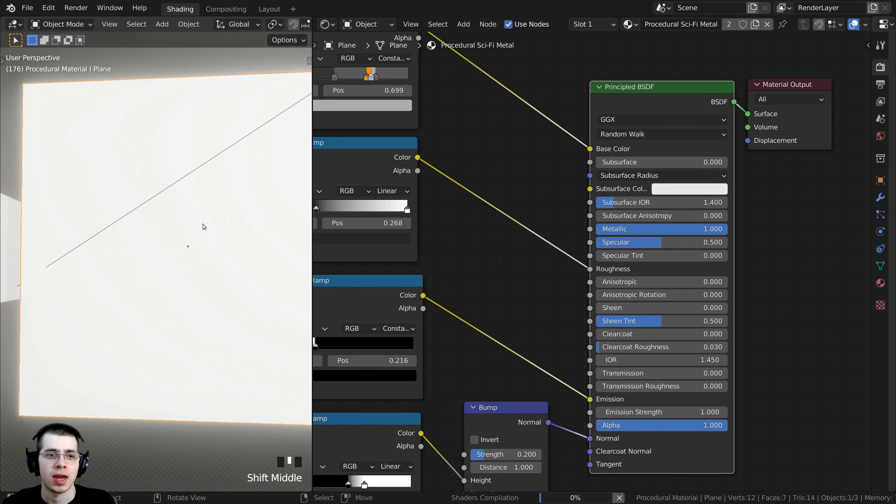
middle_click_drag(604, 308, 597, 245)
middle_click_drag(209, 226, 126, 207)
scroll(175, 225, "up", 6)
scroll(606, 318, "up", 3)
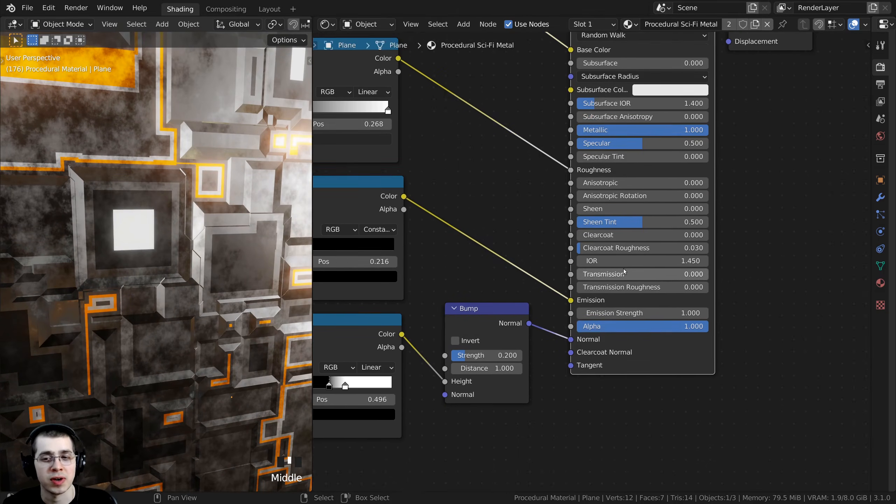
- Set the Principled BSDF's Emission Strength to 5 and check the glowing squares on the plane
middle_click_drag(605, 316, 594, 267)
scroll(593, 267, "down", 1)
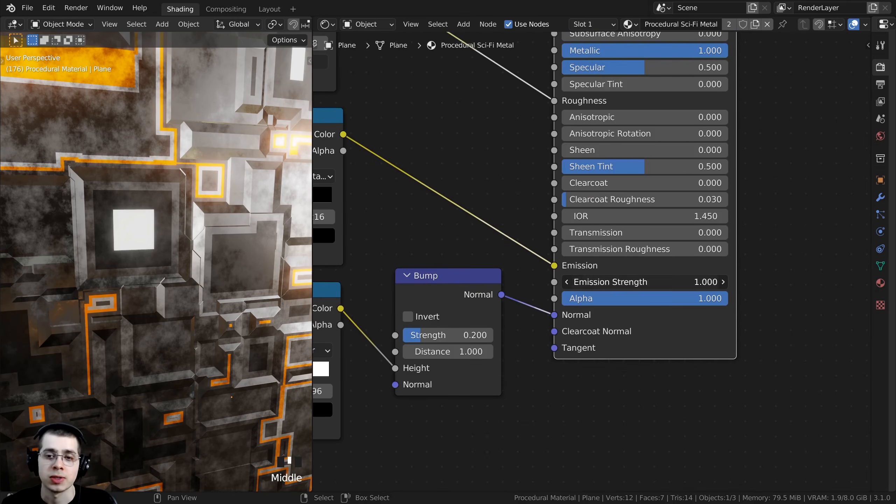
left_click(628, 286)
type("5")
key("Return")
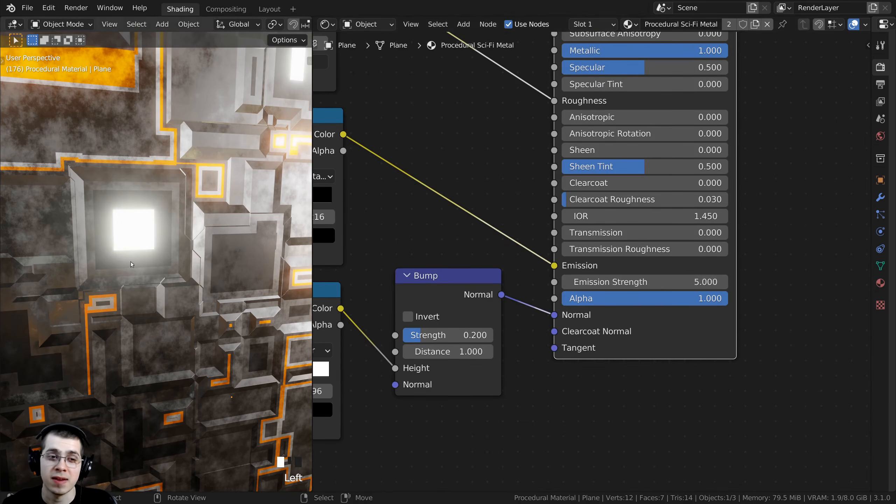
scroll(108, 255, "down", 4)
middle_click_drag(107, 254, 129, 244)
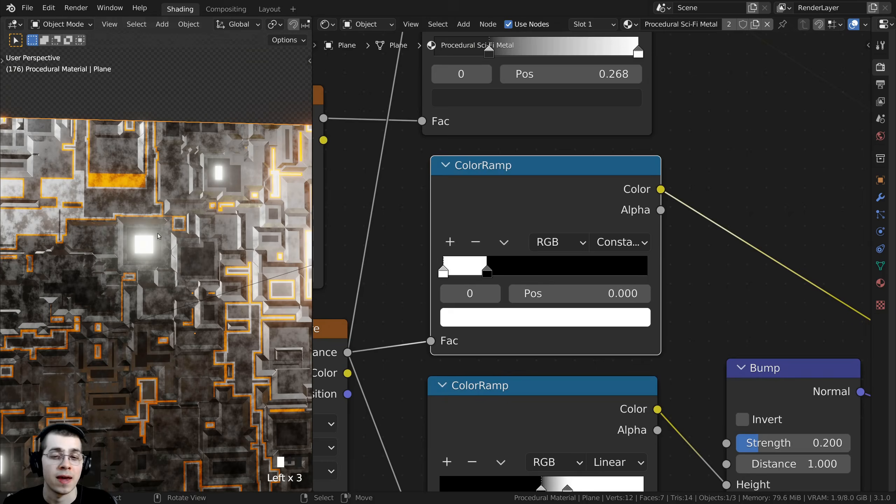
middle_click_drag(159, 236, 132, 240)
scroll(136, 247, "down", 2)
scroll(508, 229, "down", 3)
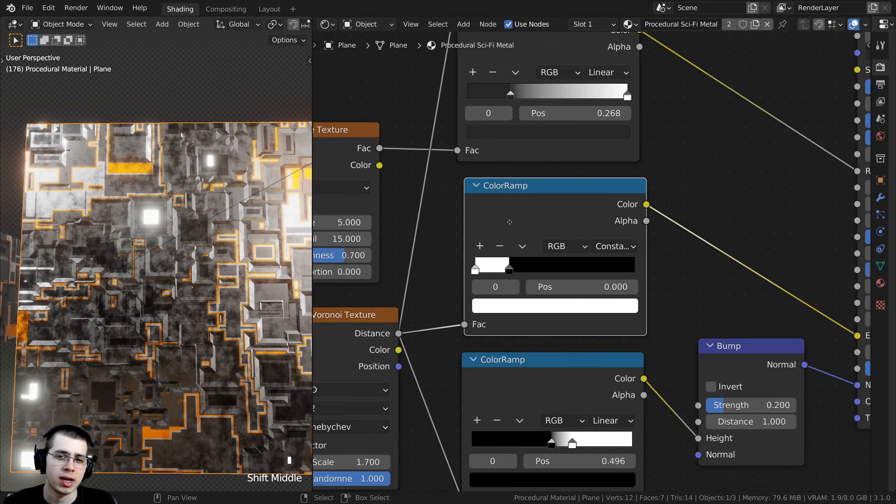
- Tint the white stop of the emission ColorRamp a pale orange, about R 1, G 0.686, B 0.421
scroll(503, 219, "up", 1)
mouse_move(495, 213)
left_mouse_down()
mouse_move(502, 198)
mouse_move(498, 208)
mouse_move(512, 212)
left_mouse_up()
scroll(521, 212, "up", 2)
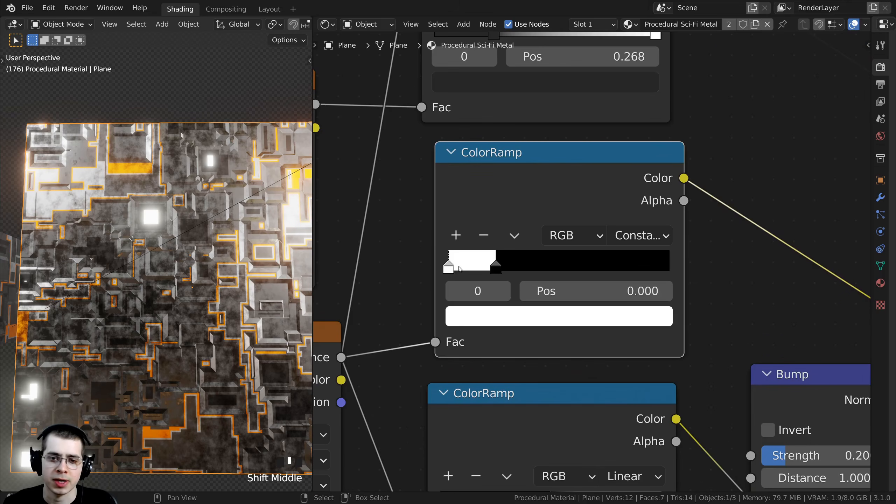
scroll(473, 322, "down", 1)
middle_click_drag(472, 325, 488, 338)
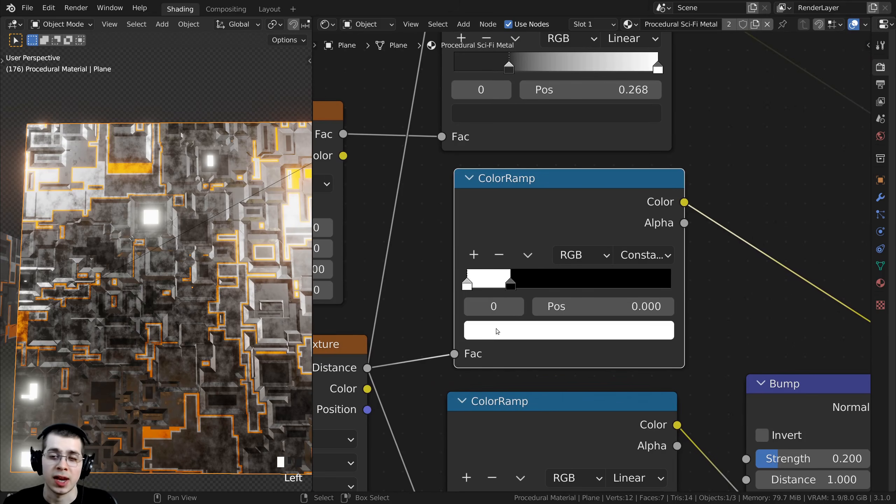
left_click(497, 331)
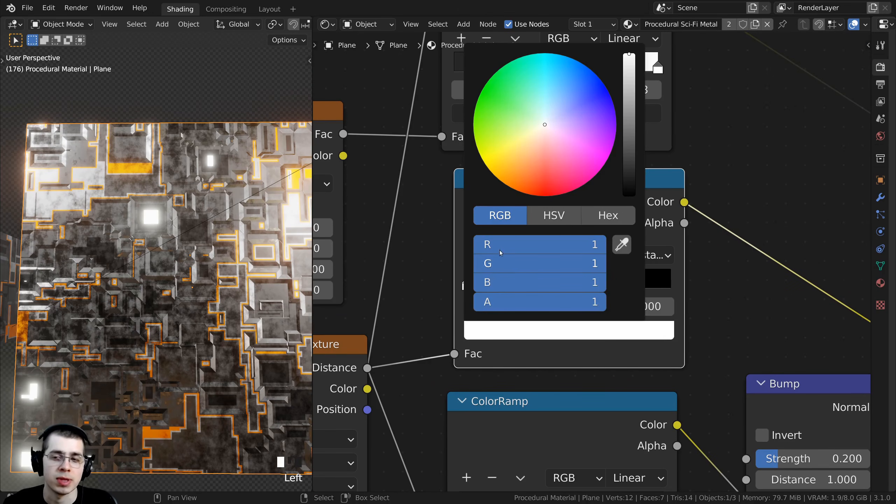
mouse_move(545, 123)
left_mouse_down()
mouse_move(539, 134)
mouse_move(522, 127)
mouse_move(548, 138)
mouse_move(549, 120)
mouse_move(541, 139)
mouse_move(554, 116)
mouse_move(529, 135)
mouse_move(537, 139)
left_mouse_up()
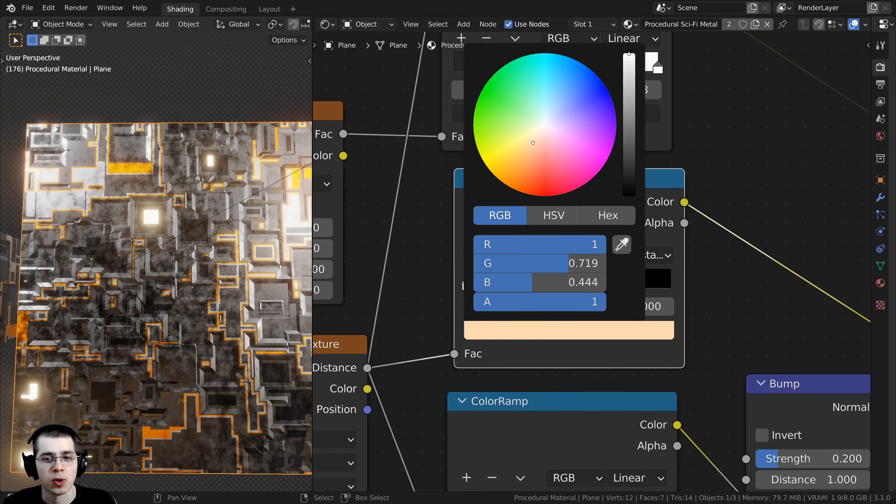
left_click_drag(533, 142, 533, 144)
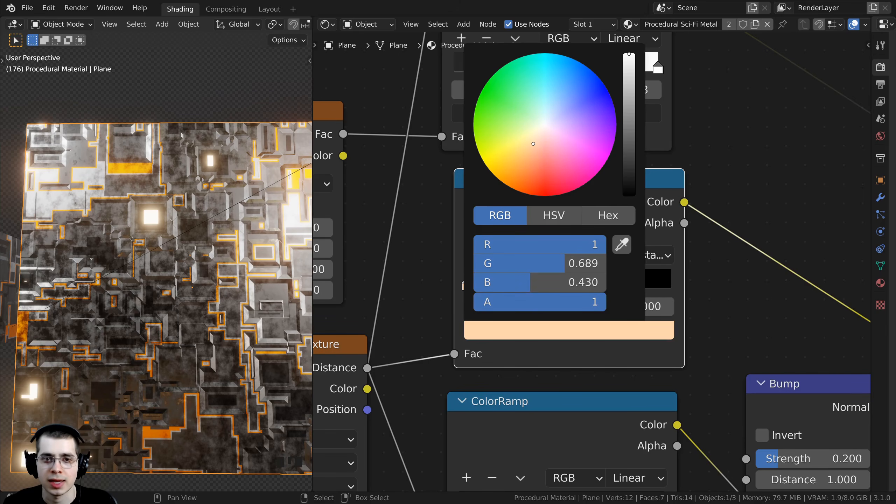
- Examine the warm glowing squares on the plane and cube in close-up and a maximized viewport, and save the file
middle_click_drag(149, 247, 96, 205, "shift")
scroll(95, 204, "up", 3)
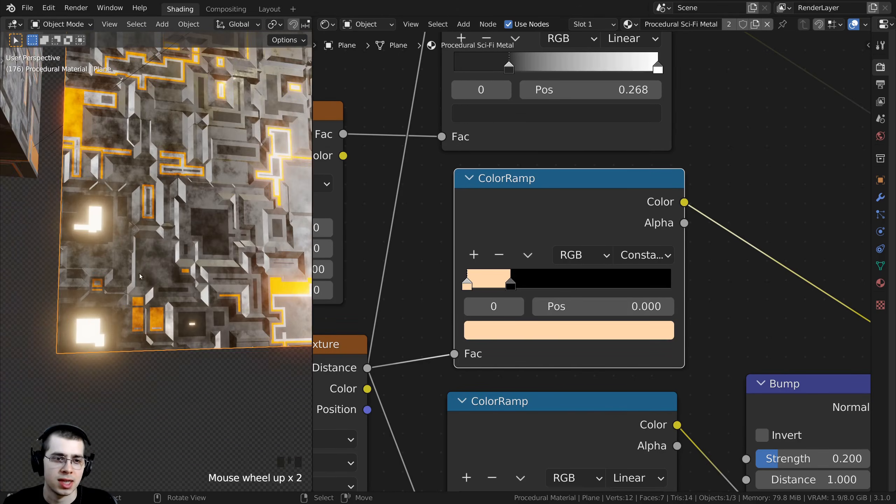
left_click(484, 324)
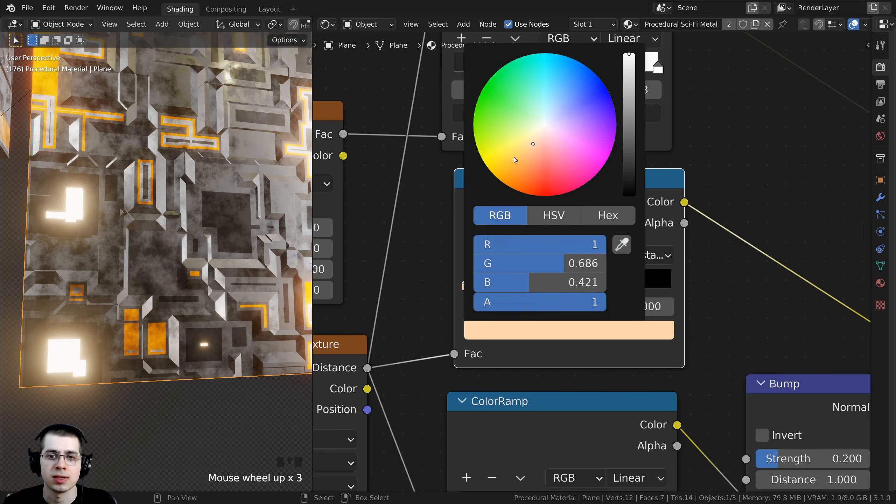
left_click(152, 252)
scroll(152, 251, "down", 5)
middle_click_drag(152, 251, 170, 290)
key("ctrl+space")
middle_click_drag(304, 293, 341, 312, "shift")
mouse_move(341, 312)
middle_mouse_down()
mouse_move(341, 323)
mouse_move(366, 337)
mouse_move(406, 339)
mouse_move(376, 437)
mouse_move(351, 310)
mouse_move(386, 322)
mouse_move(405, 311)
middle_mouse_up()
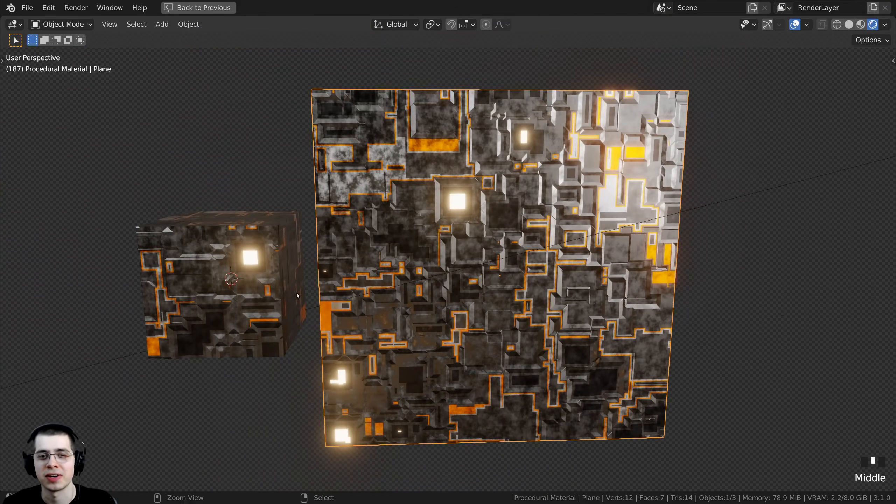
key("ctrl+space")
key("ctrl+s")
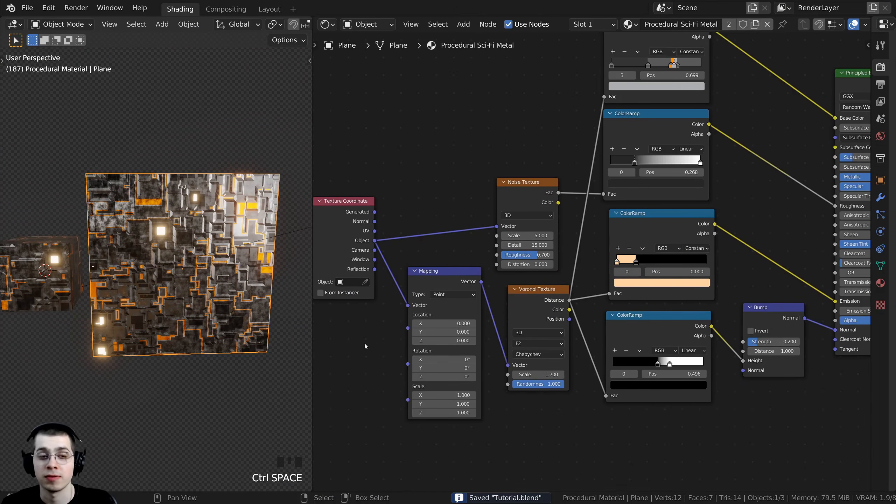
- Try shifting the Voronoi pattern across the plane with the Mapping node's X and Y Location values
middle_click_drag(278, 311, 264, 305)
middle_click_drag(264, 305, 252, 300)
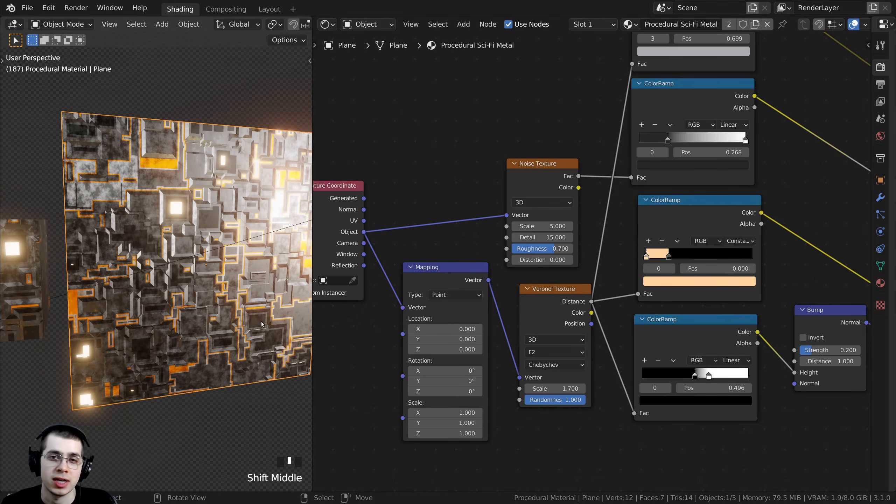
scroll(490, 217, "up", 3)
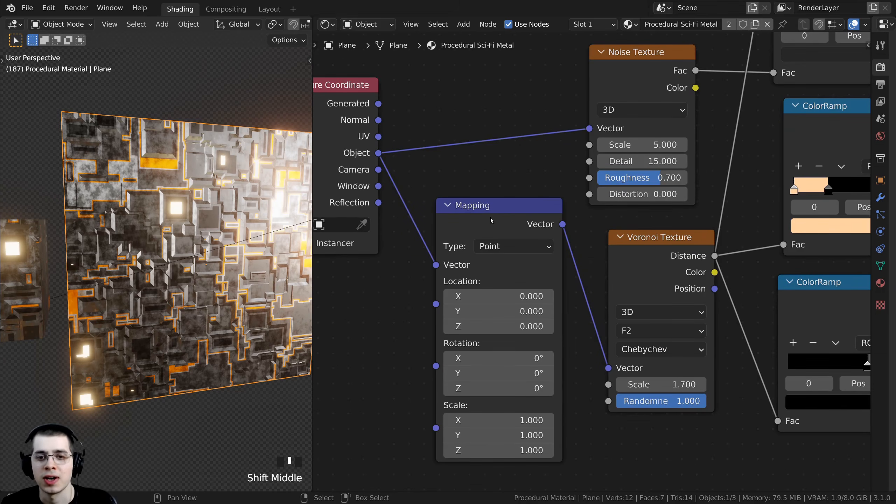
left_click(470, 223)
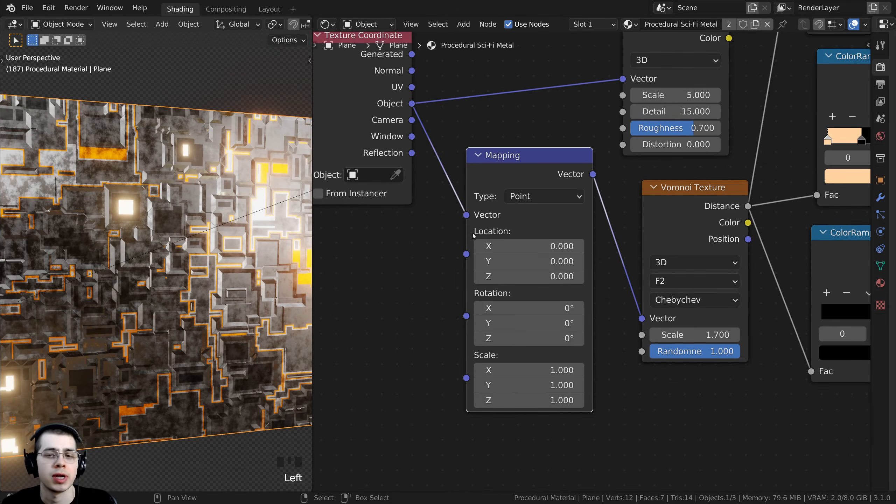
mouse_move(505, 246)
left_mouse_down()
mouse_move(572, 246)
mouse_move(495, 246)
mouse_move(505, 246)
left_mouse_up()
scroll(233, 258, "down", 3)
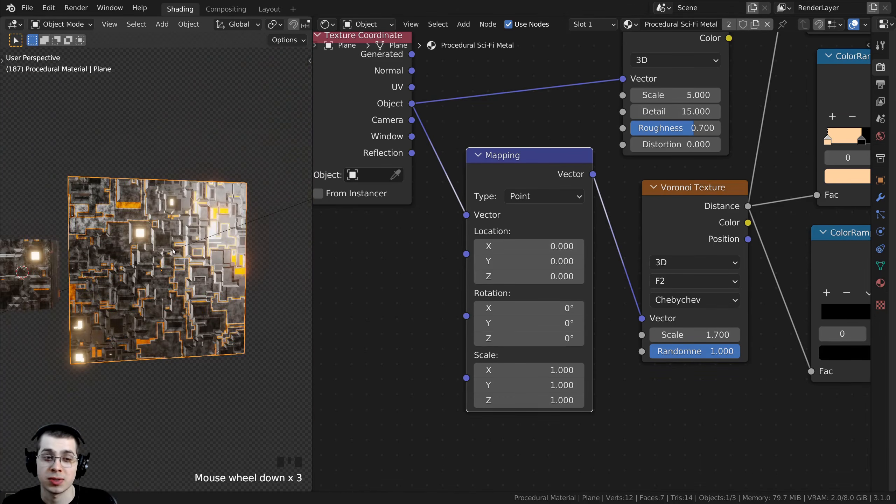
middle_click_drag(233, 258, 246, 260)
scroll(246, 260, "up", 2)
mouse_move(529, 247)
left_mouse_down()
mouse_move(565, 246)
mouse_move(530, 246)
left_mouse_up()
mouse_move(530, 262)
left_mouse_down()
mouse_move(565, 261)
mouse_move(530, 261)
left_mouse_up()
middle_click_drag(243, 276, 232, 267, "shift")
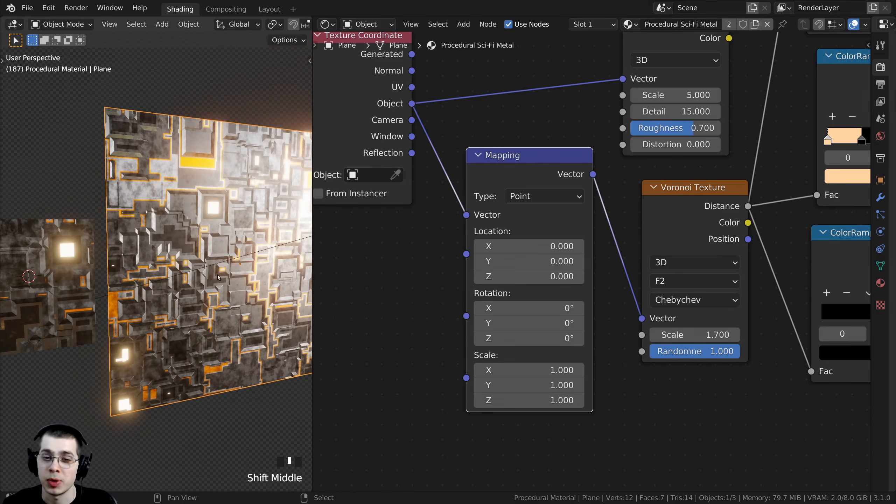
- Try varying the panel pattern with the Mapping node's Z Location value
scroll(232, 267, "down", 1)
middle_click_drag(423, 250, 423, 244)
scroll(513, 268, "up", 3)
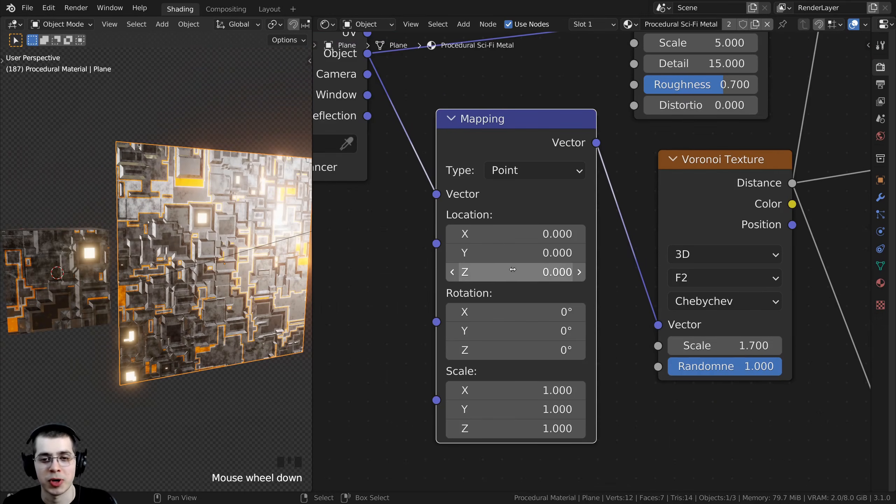
left_click_drag(486, 272, 697, 271)
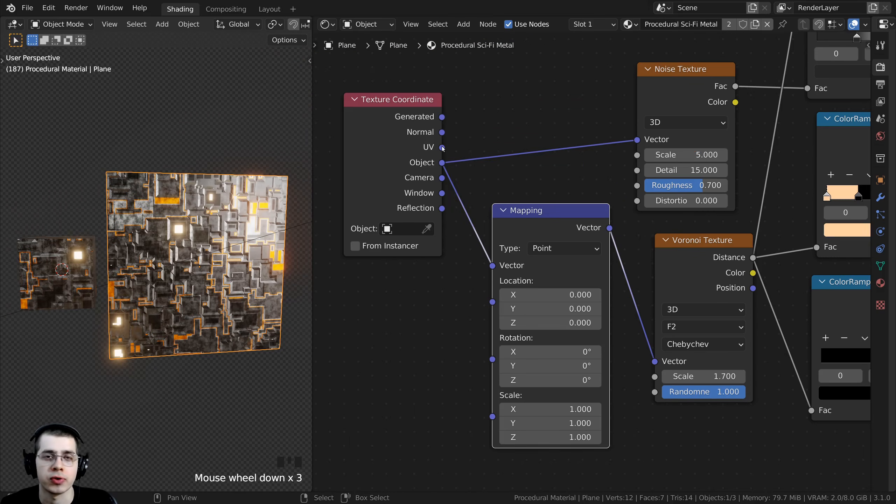
- Save the current file and store a separate version in the same folder as Tutorial Cycles.blend
middle_click_drag(443, 148, 439, 150)
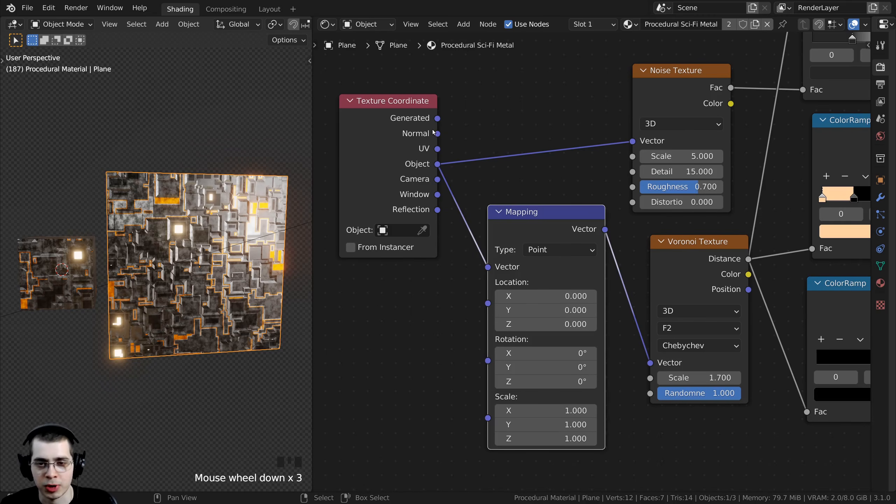
key("ctrl+s")
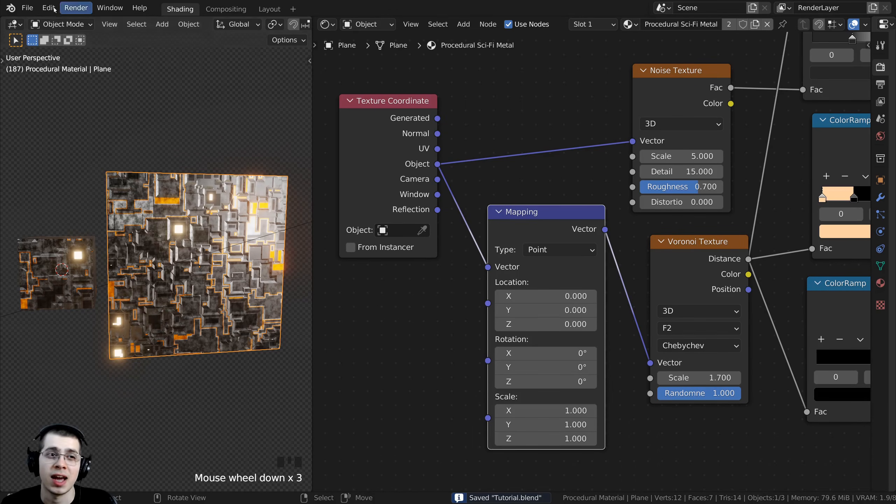
left_click(27, 8)
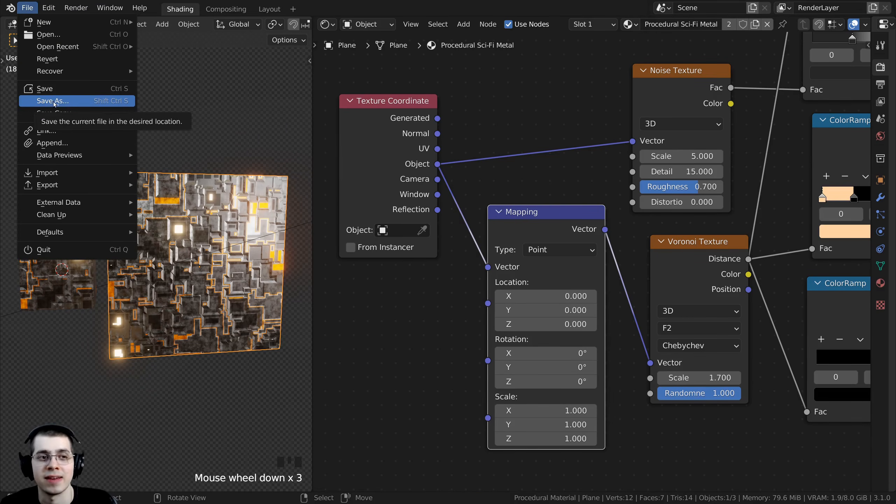
left_click(77, 102)
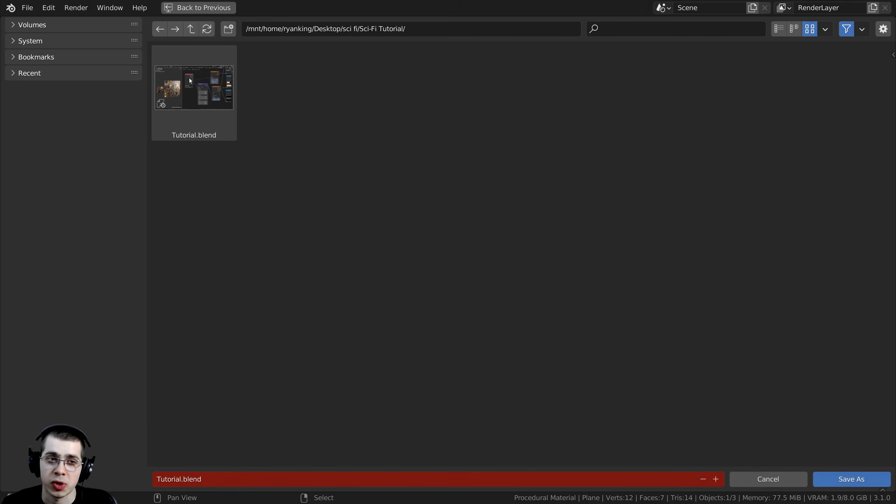
left_click(181, 479)
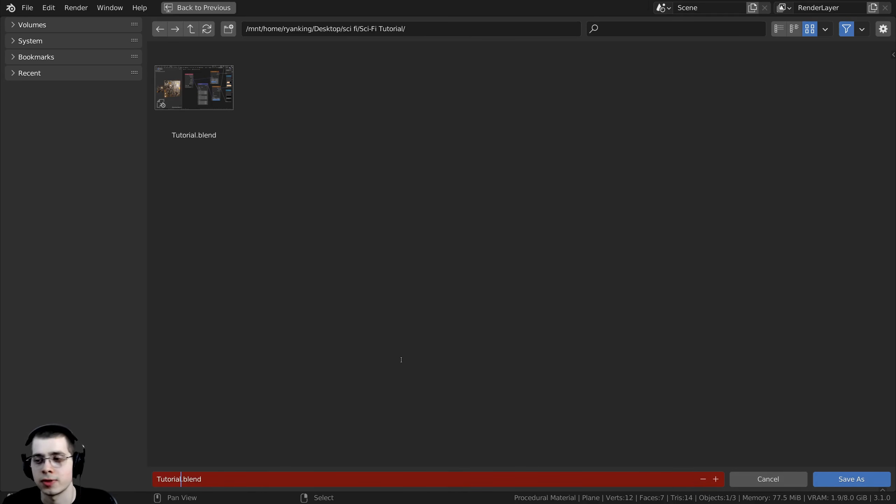
type("Cycl")
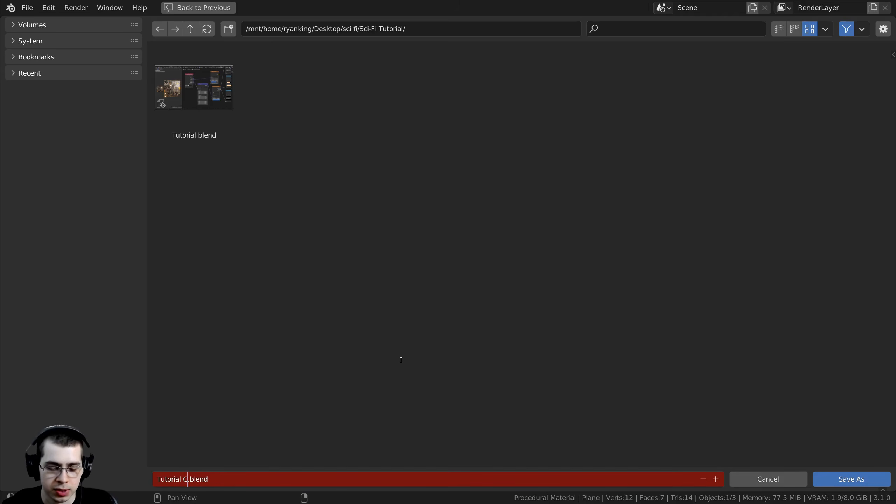
type("es")
key("Return")
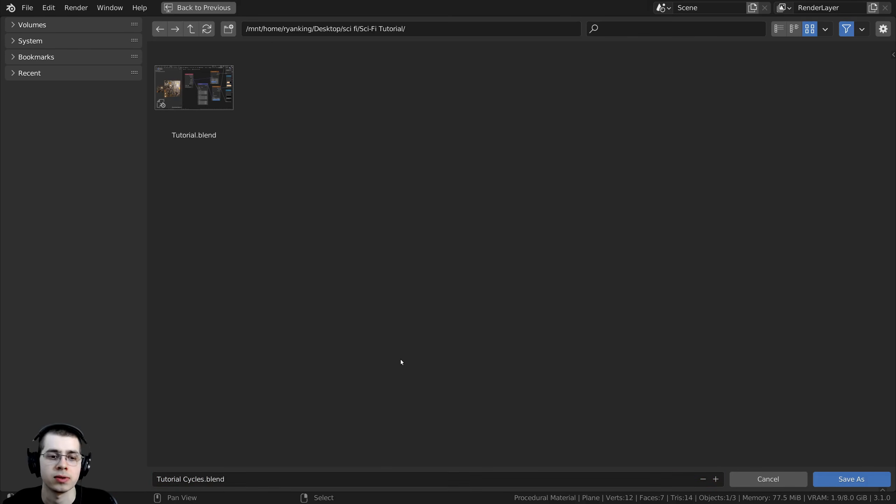
left_click(827, 476)
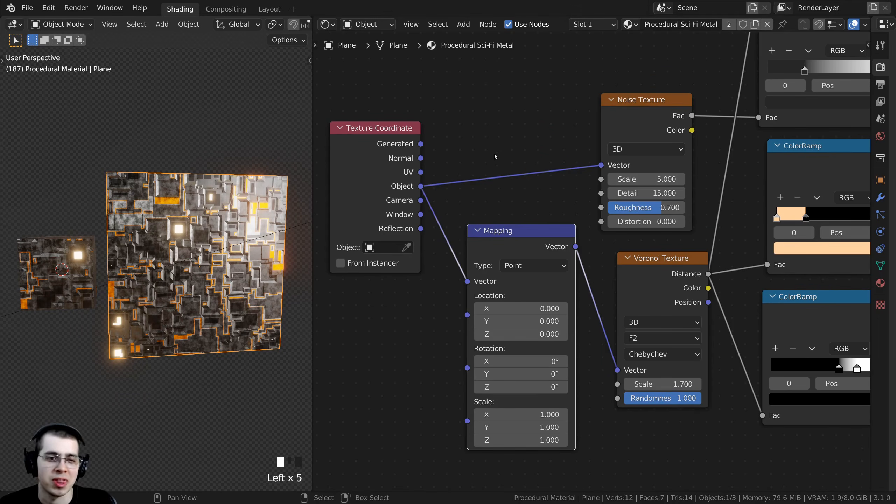
- Widen the Properties editor and switch the scene's render engine from Eevee to Cycles
scroll(628, 141, "down", 5)
middle_click_drag(636, 126, 582, 164)
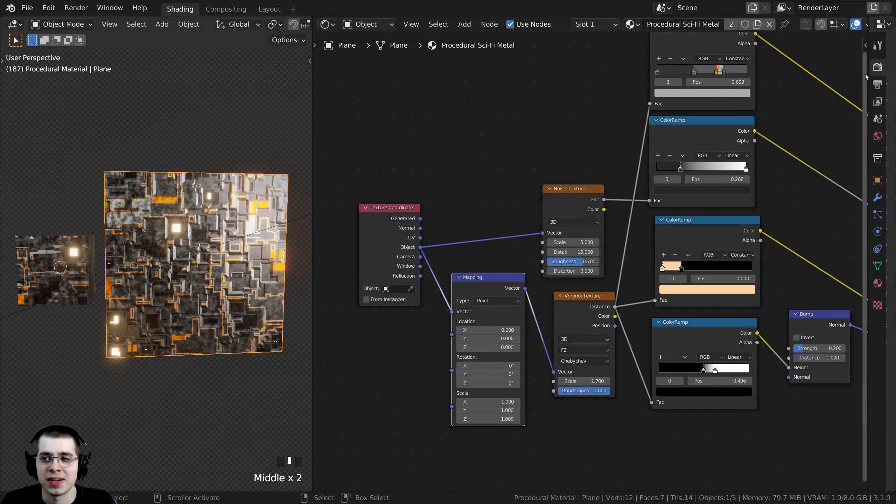
left_click_drag(866, 81, 713, 84)
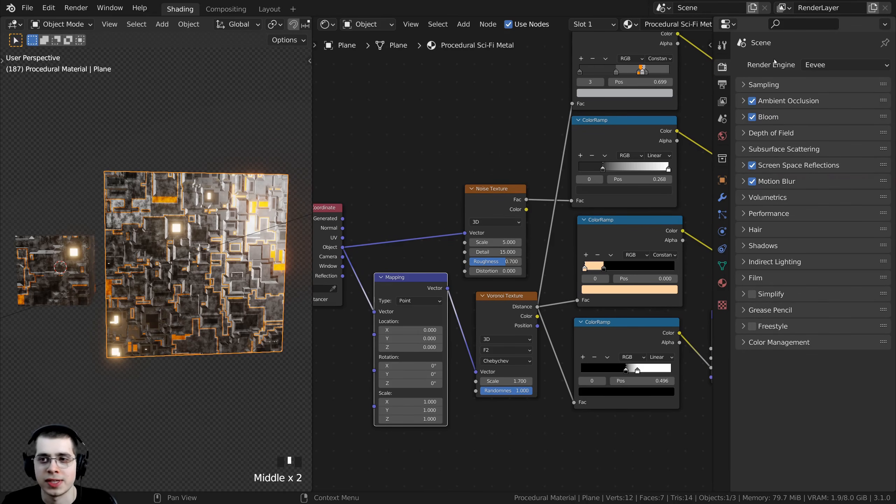
left_click(811, 66)
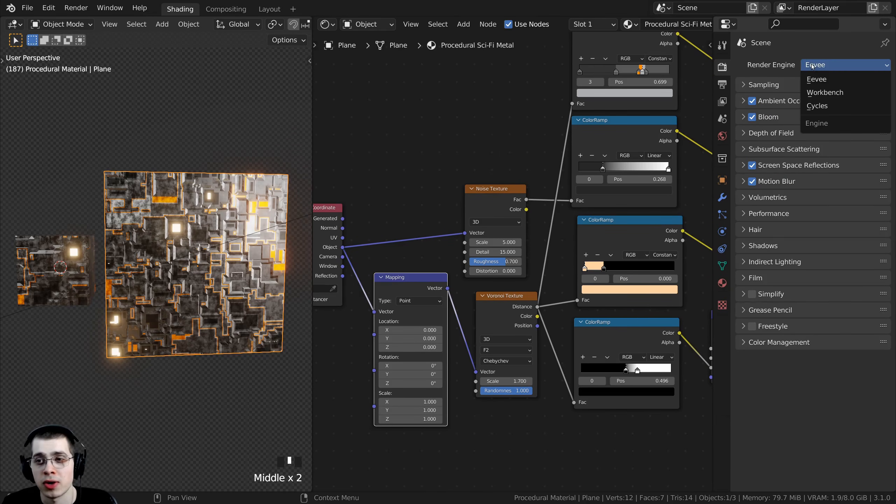
left_click(808, 106)
middle_click_drag(215, 272, 195, 289)
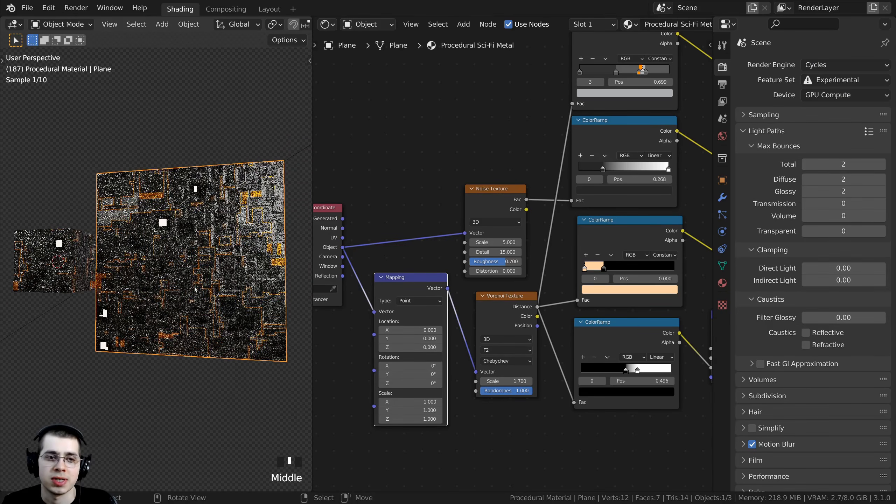
- Examine the material's node tree and the Cycles-rendered panel surface on the plane in close-up
scroll(579, 229, "down", 1)
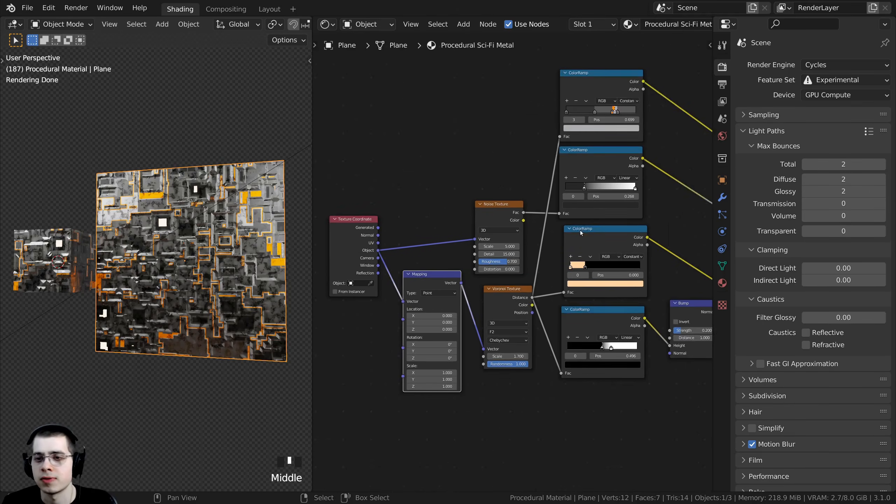
scroll(573, 261, "down", 1)
middle_click_drag(580, 230, 564, 269)
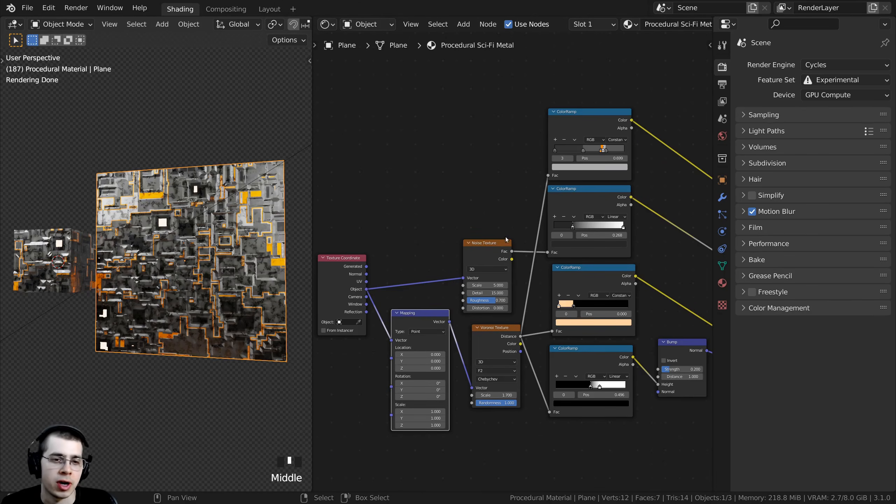
middle_click_drag(629, 218, 604, 213)
middle_click_drag(543, 210, 496, 225)
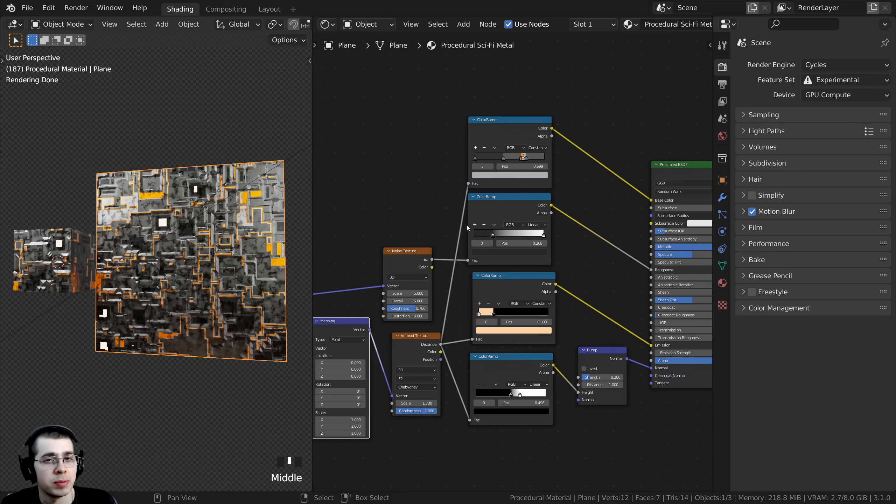
scroll(164, 312, "up", 4)
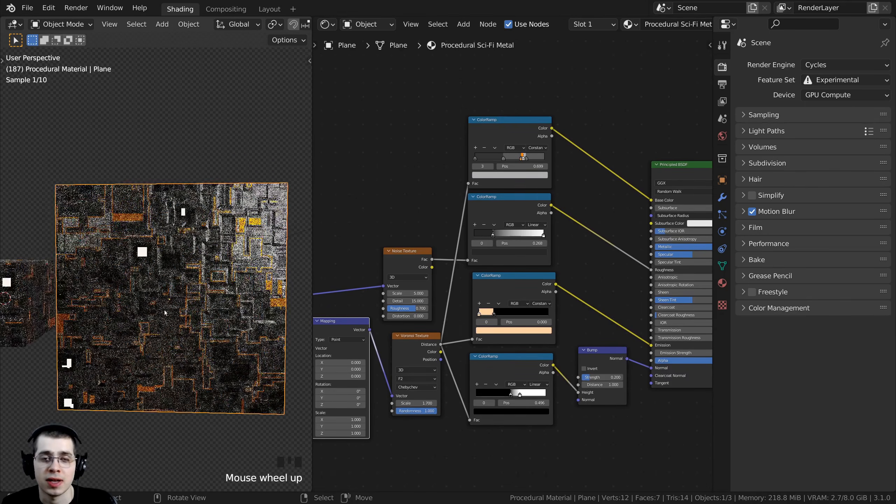
middle_click_drag(164, 309, 200, 281)
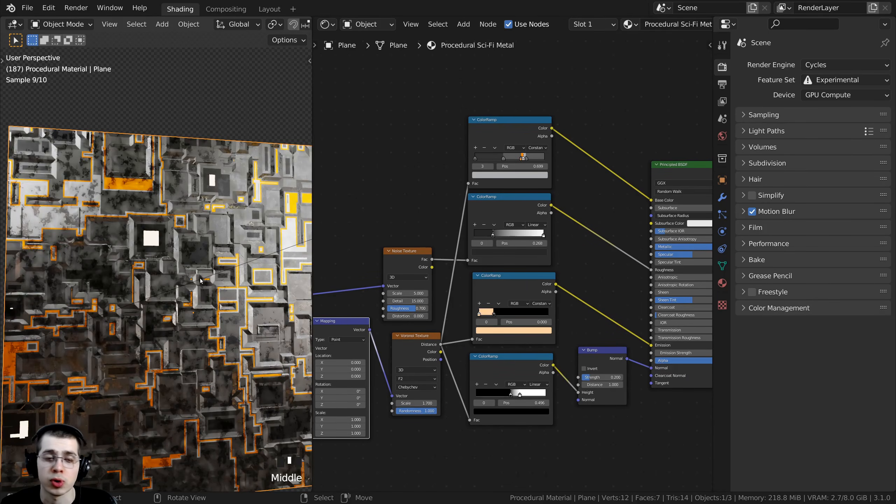
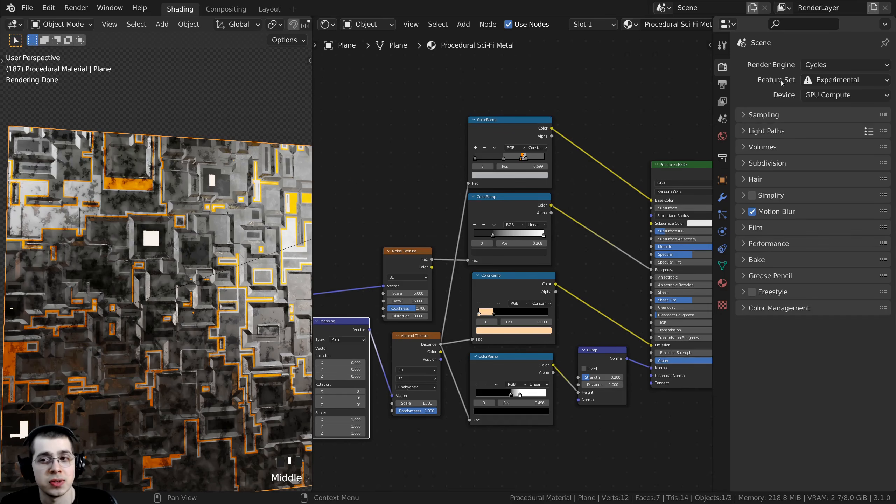
- Choose the Experimental feature set for Cycles and set the material's displacement method to Displacement and Bump
left_click(825, 80)
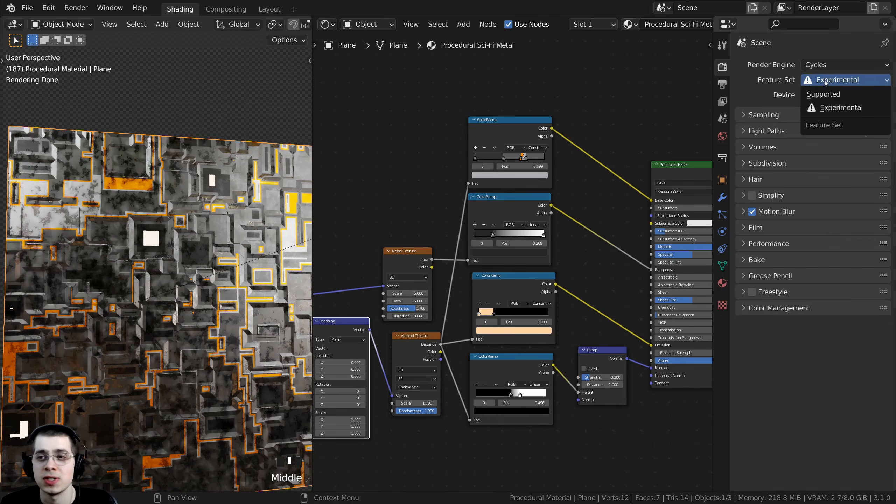
left_click(817, 117)
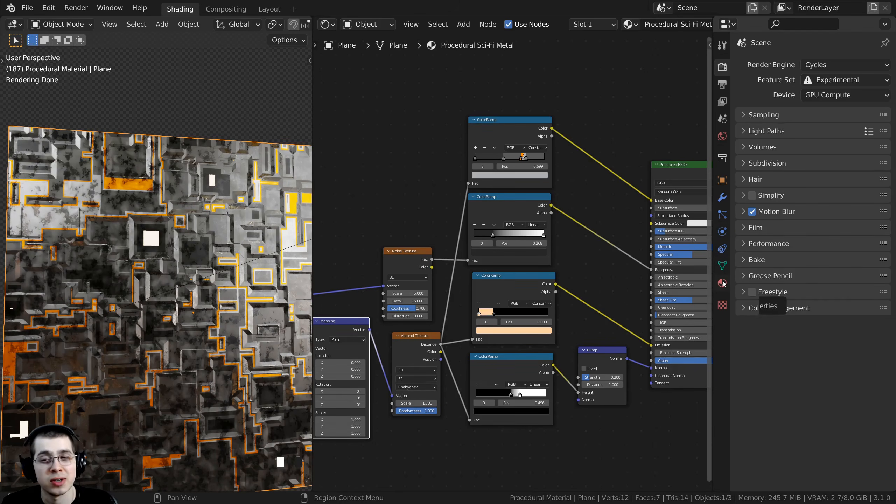
left_click(723, 283)
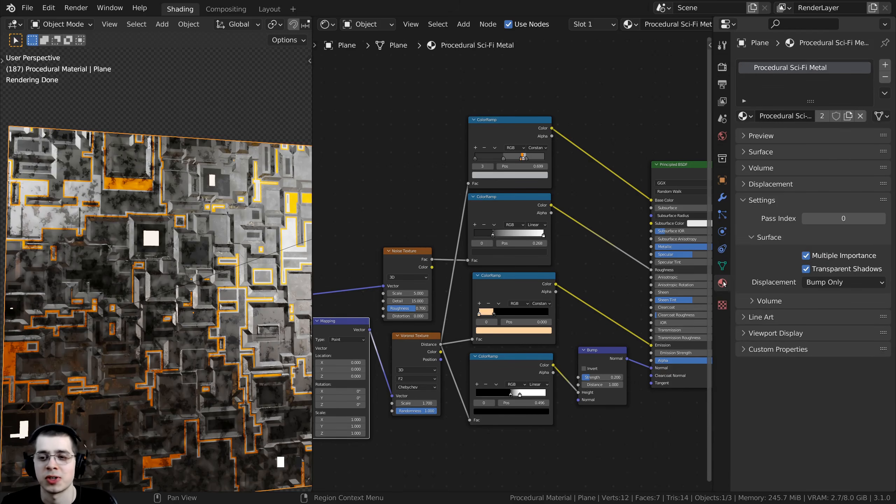
left_click(752, 200)
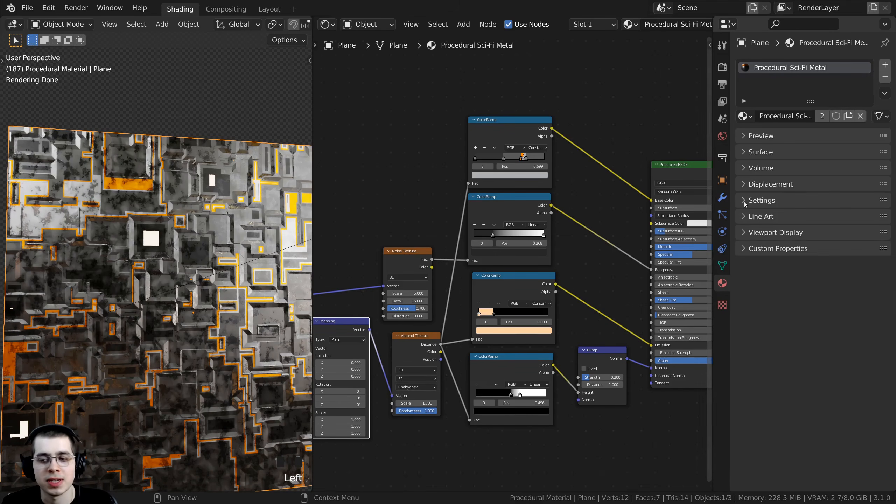
left_click(752, 200)
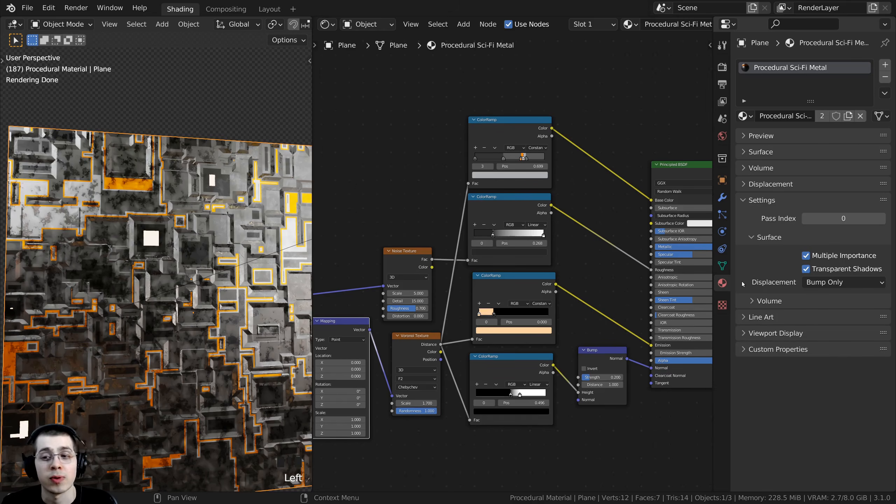
left_click(826, 282)
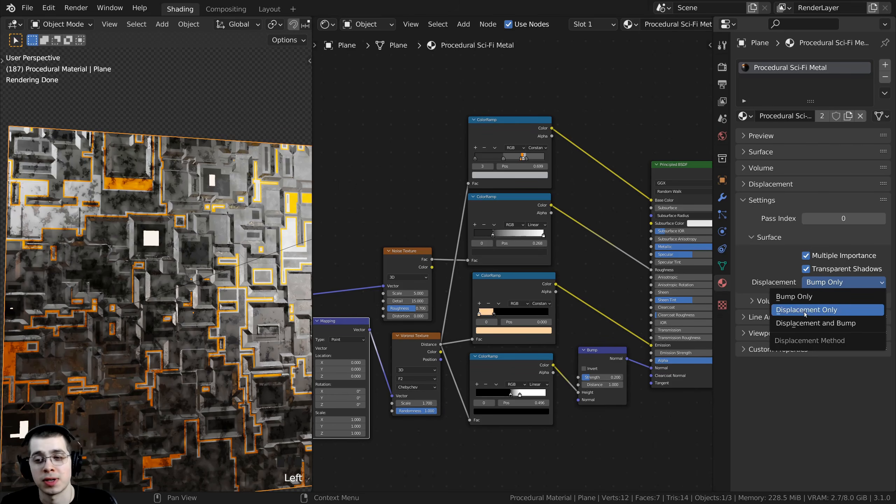
left_click(794, 328)
- Switch the viewport to Solid shading, add the cube to the plane selection and enter Edit Mode on both, widening the viewport
middle_click_drag(106, 191, 161, 240, "shift")
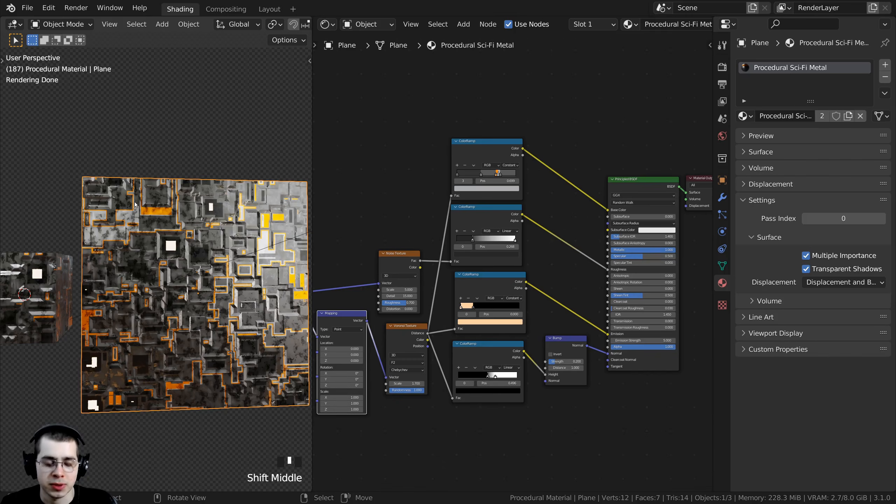
key("z")
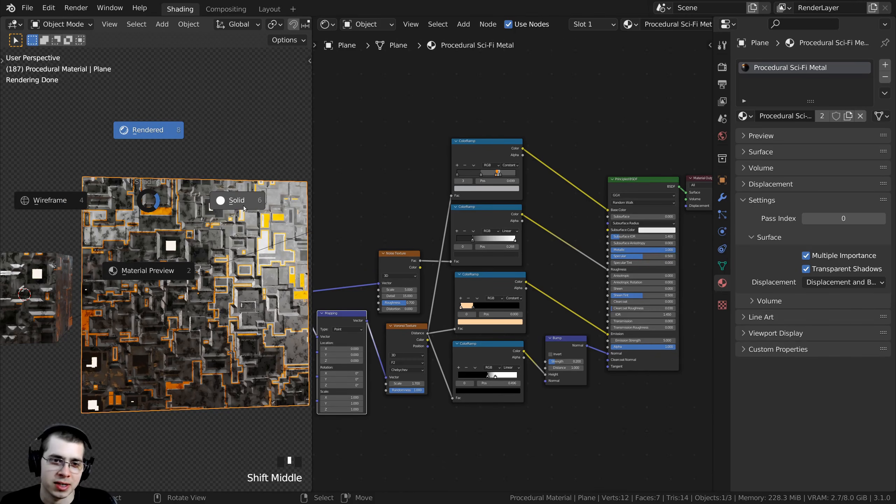
left_click(247, 206)
mouse_move(202, 225)
middle_mouse_down()
mouse_move(75, 279)
mouse_move(218, 247)
mouse_move(176, 263)
mouse_move(166, 239)
mouse_move(146, 244)
mouse_move(186, 206)
mouse_move(177, 227)
middle_mouse_up()
left_click(86, 274, "shift")
key("Tab")
scroll(178, 228, "down", 2)
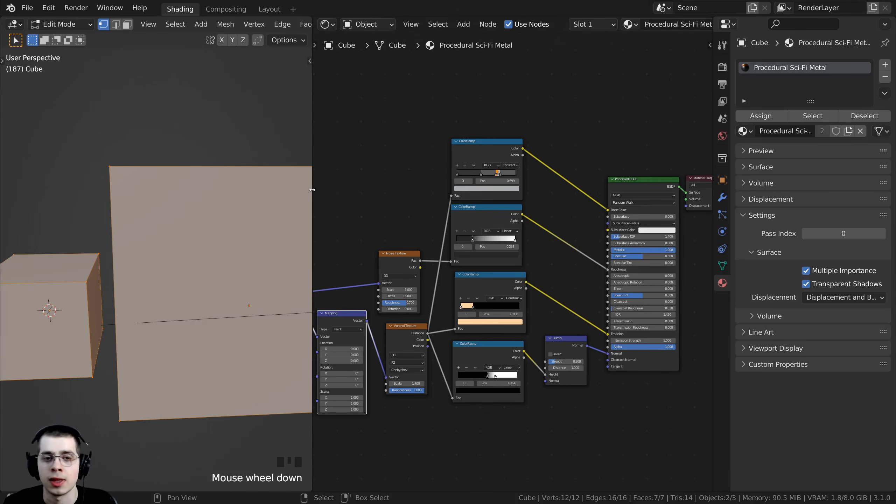
left_click_drag(312, 195, 346, 194)
middle_click_drag(283, 204, 199, 209)
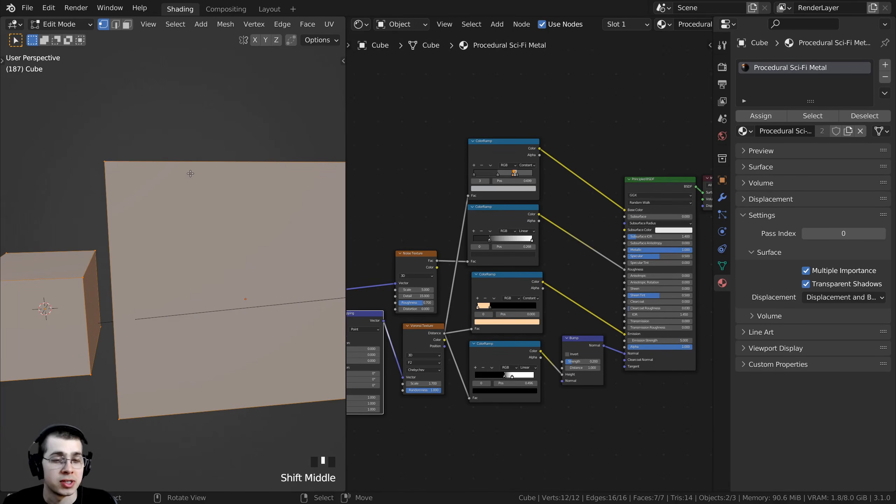
- Subdivide the fully selected meshes of the cube and the plane
right_click(192, 143)
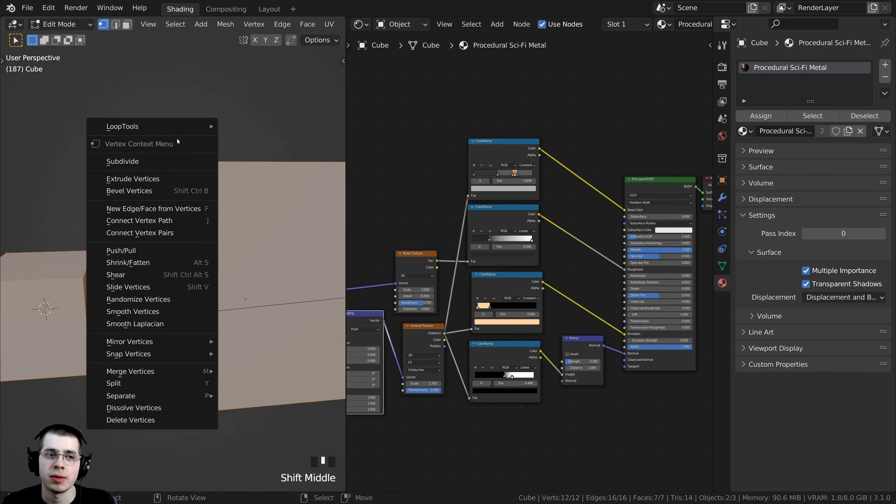
mouse_move(168, 124)
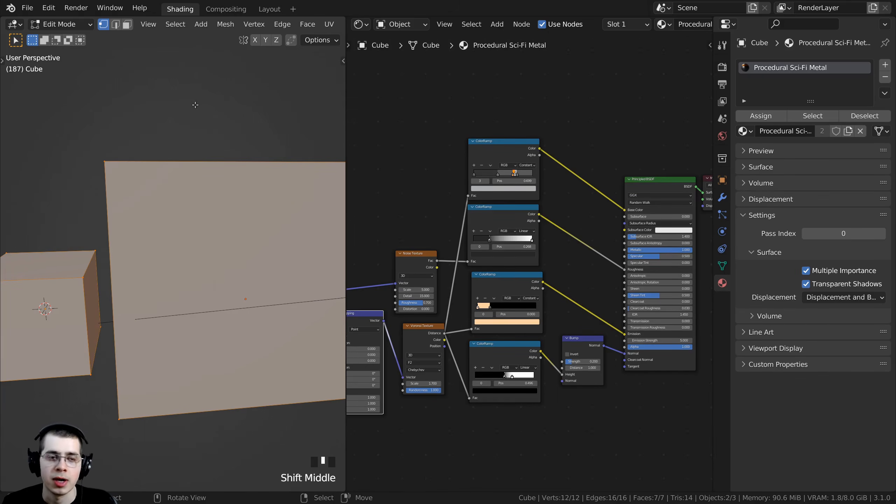
right_click(170, 112)
mouse_move(122, 93)
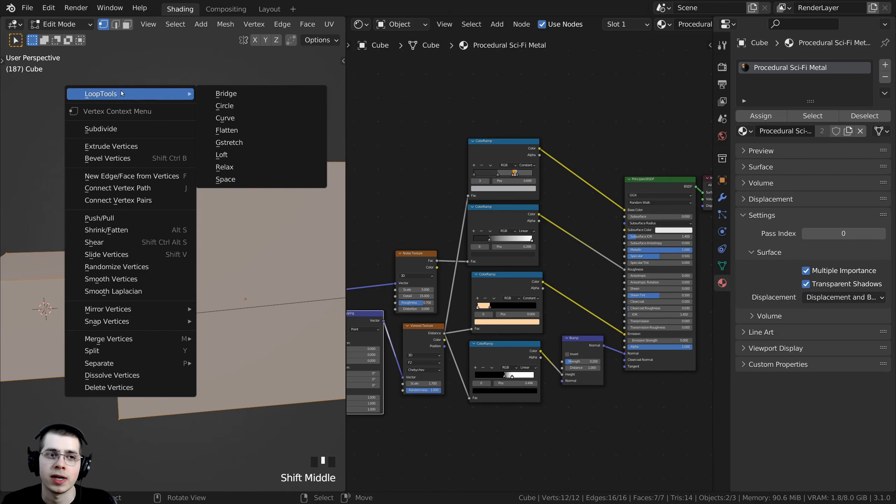
left_click(119, 130)
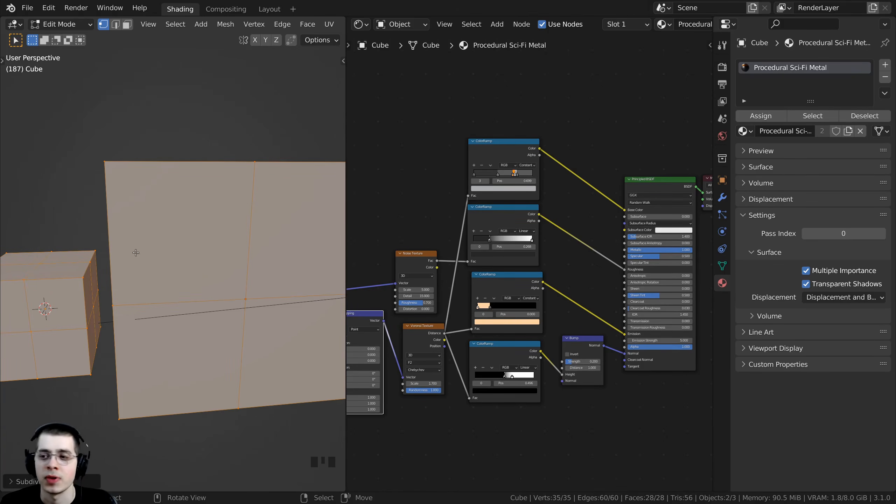
- Set the subdivision's number of cuts to 10 for the cube and plane, and return to Object Mode
middle_click_drag(83, 234, 141, 254, "shift")
scroll(141, 268, "up", 2)
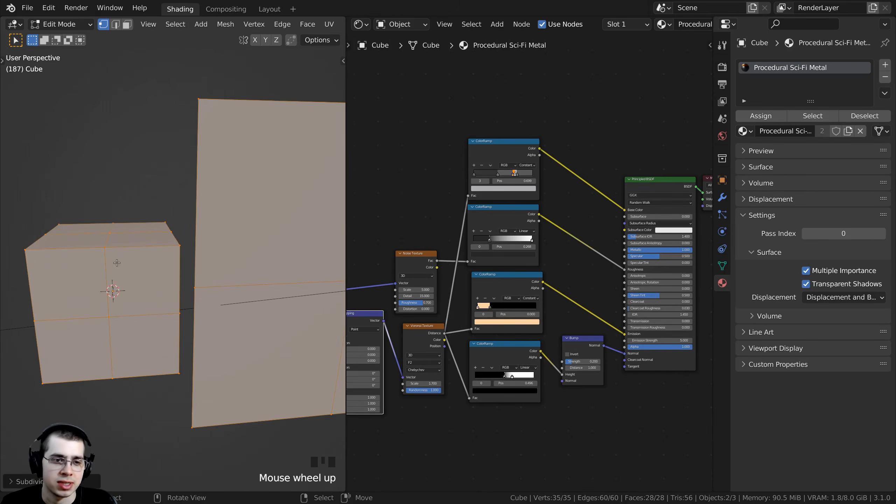
middle_click_drag(160, 354, 142, 353, "shift")
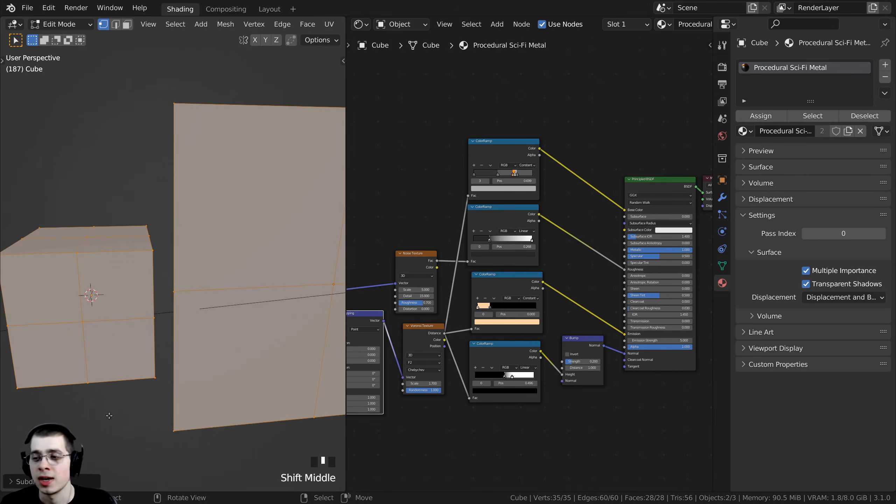
left_click(11, 482)
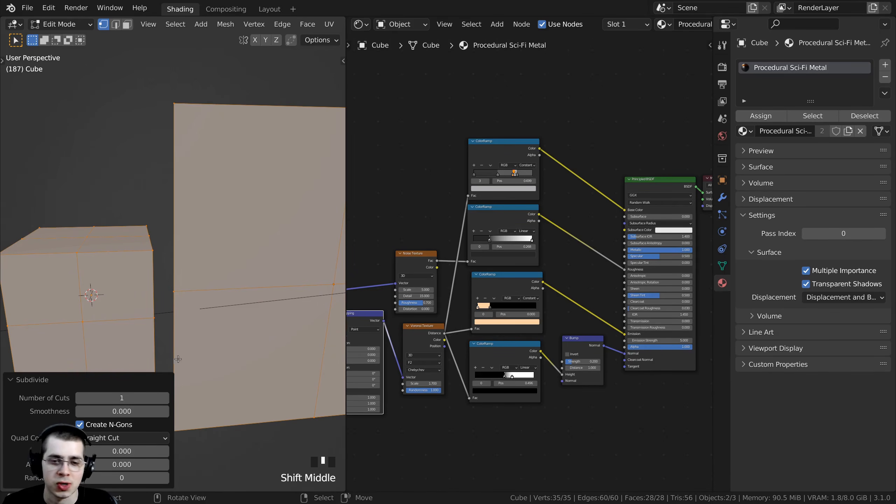
left_click(163, 398)
left_click(164, 398)
left_click(163, 399)
left_click(164, 398)
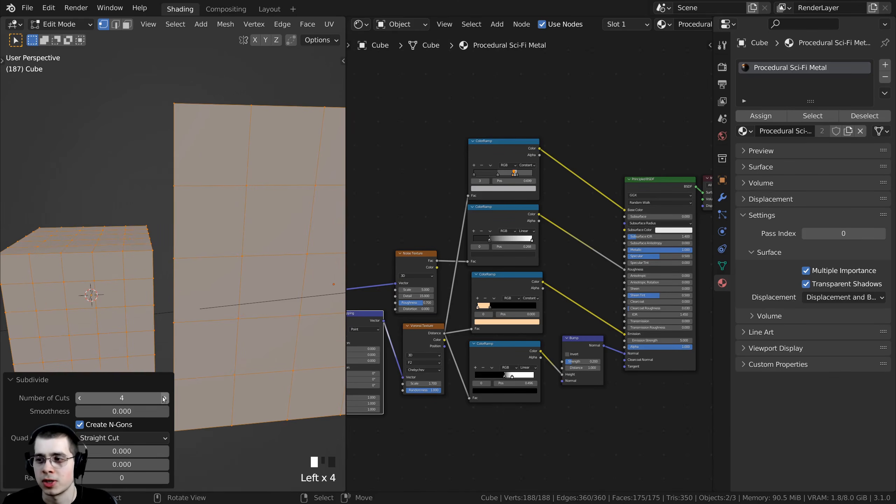
left_click(164, 398)
left_click(164, 399)
left_click(164, 398)
left_click(164, 398)
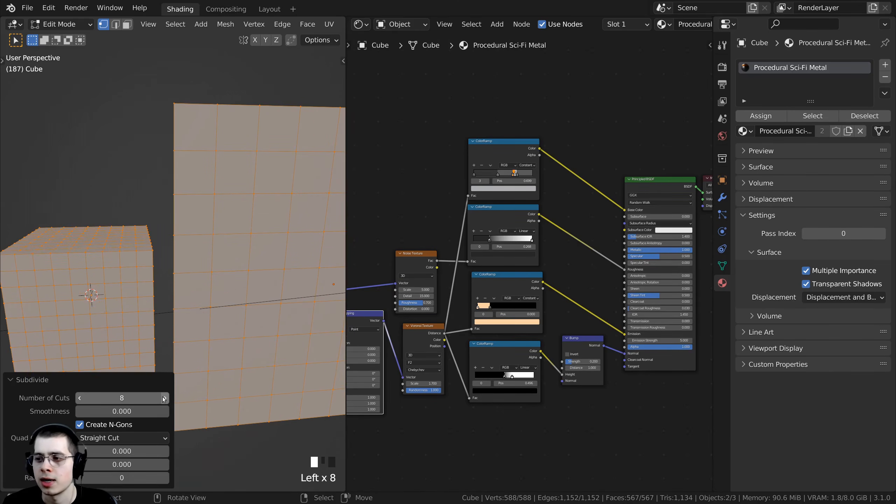
left_click(163, 398)
left_click(164, 398)
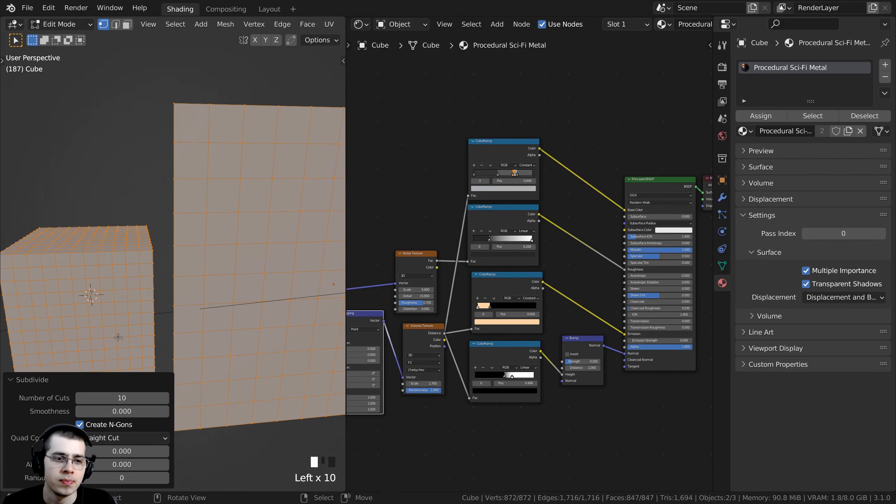
middle_click_drag(187, 289, 199, 268)
key("Tab")
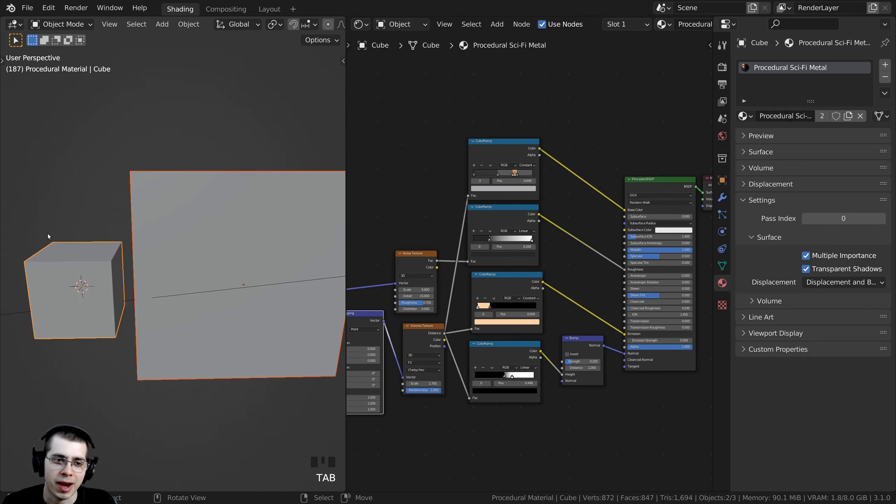
- Subdivide only the plane's mesh again with 2 cuts and return to Object Mode
left_click(214, 213)
middle_click_drag(215, 213, 177, 204, "shift")
key("Tab")
right_click(206, 159)
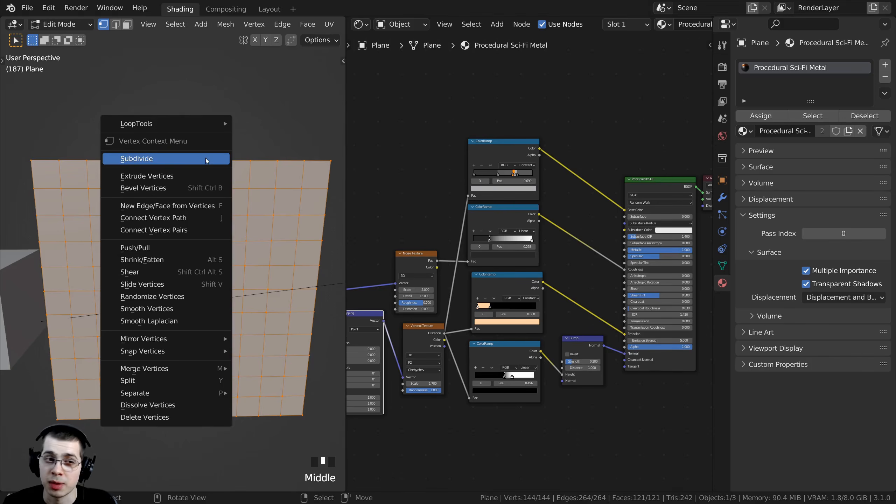
left_click(136, 160)
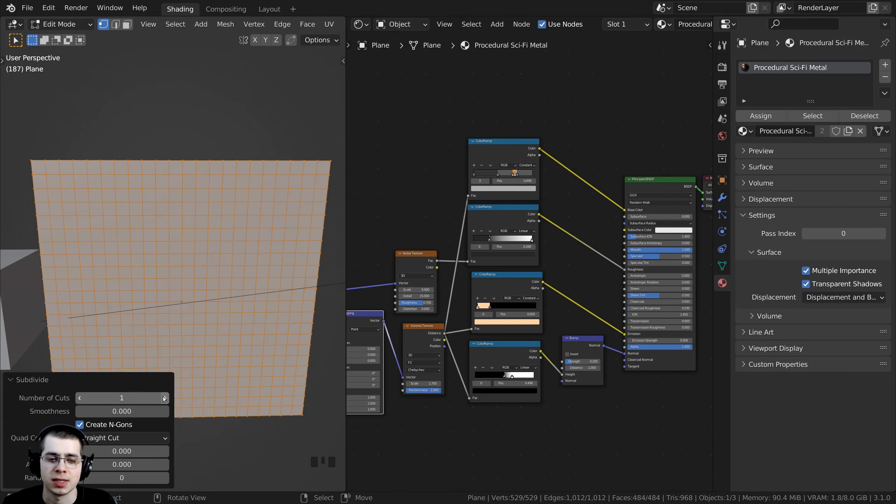
left_click_drag(154, 398, 153, 397)
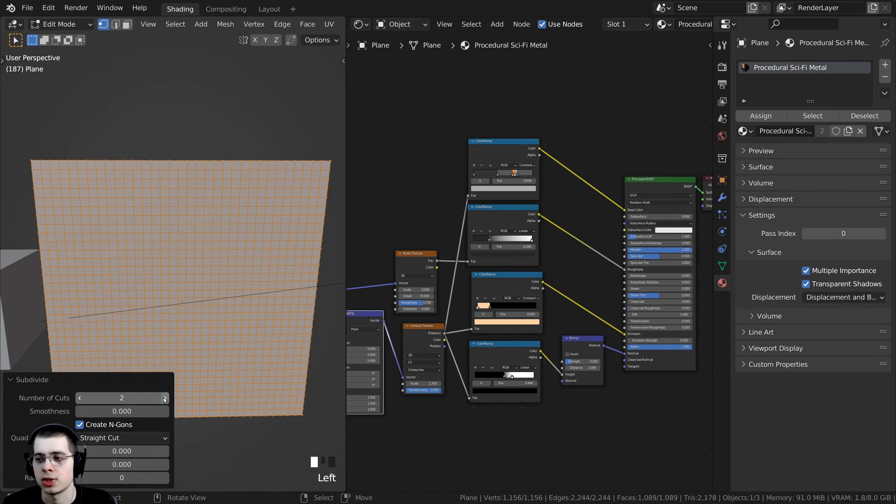
left_click(9, 380)
middle_click_drag(119, 310, 245, 228)
key("Tab")
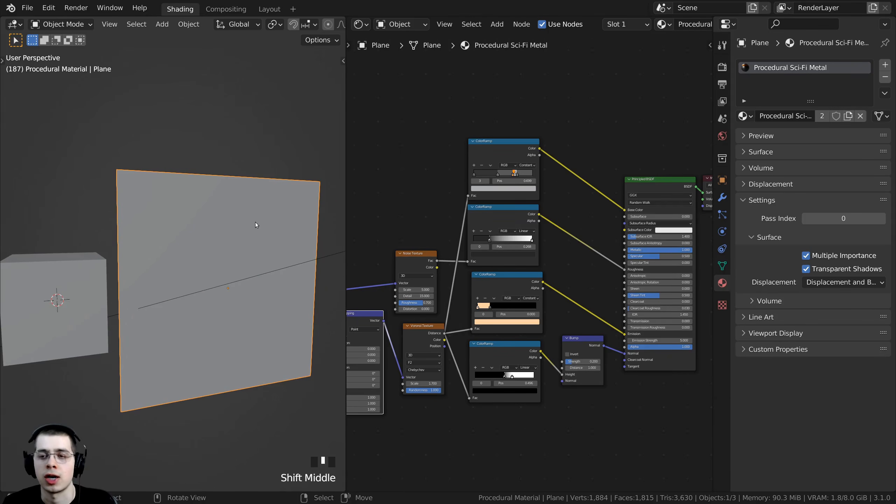
- Add a Subdivision Surface modifier to the plane
scroll(244, 219, "up", 2)
left_click(99, 102)
scroll(100, 103, "down", 1)
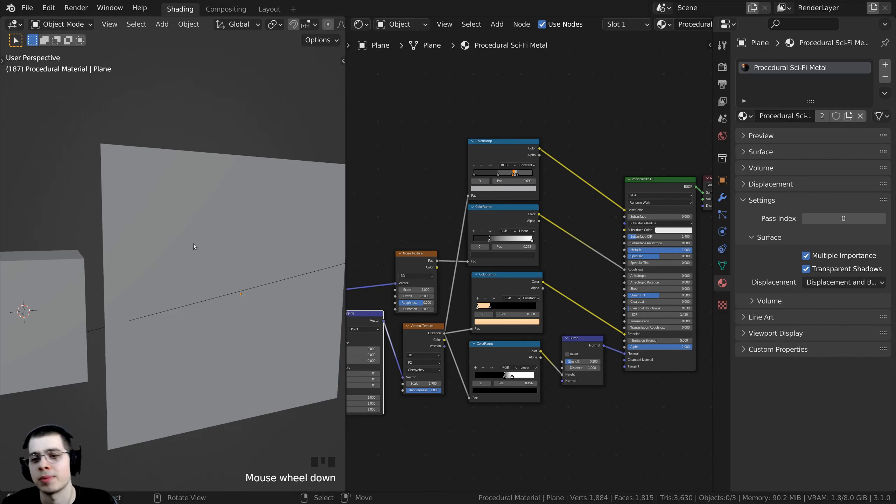
left_click(723, 198)
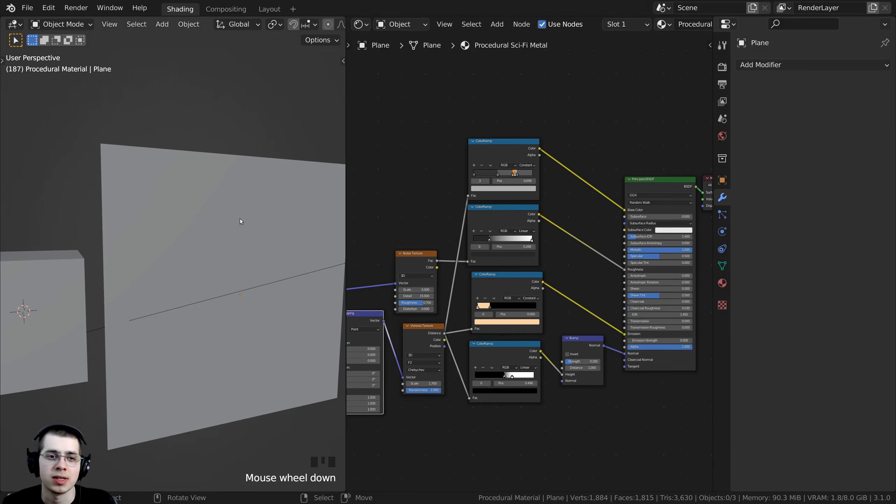
right_click(182, 229)
middle_click_drag(225, 202, 212, 206, "shift")
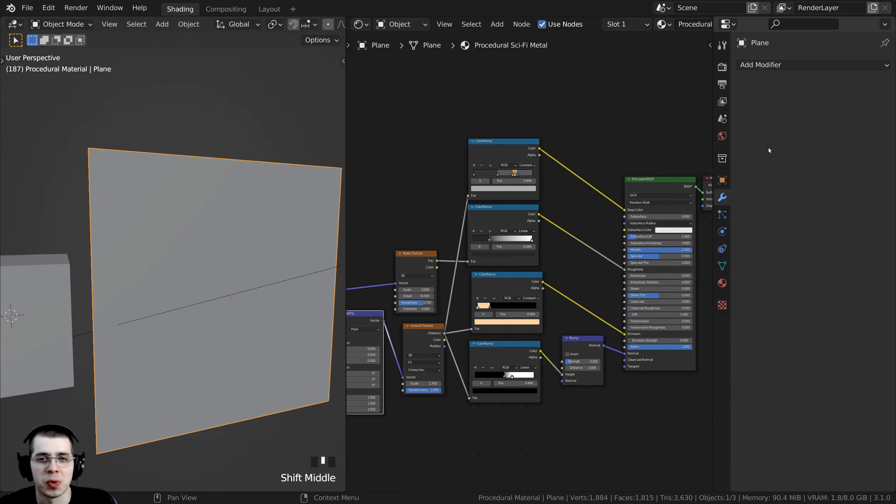
left_click(751, 69)
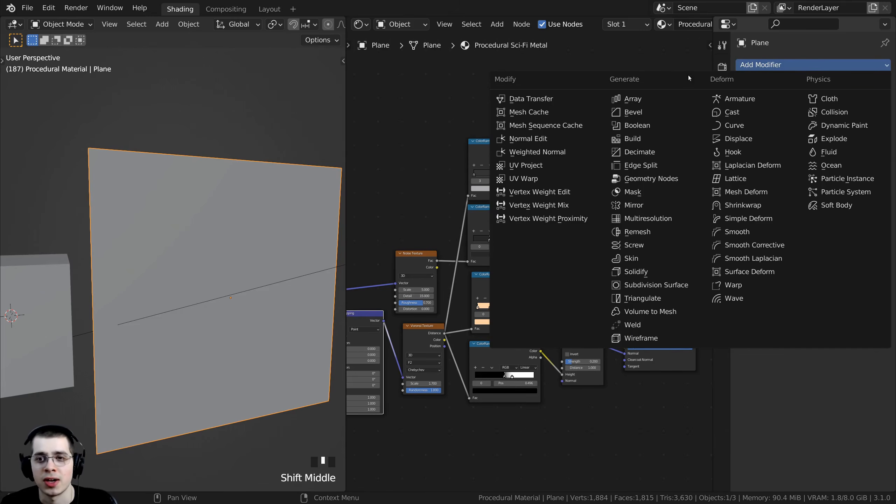
left_click(644, 286)
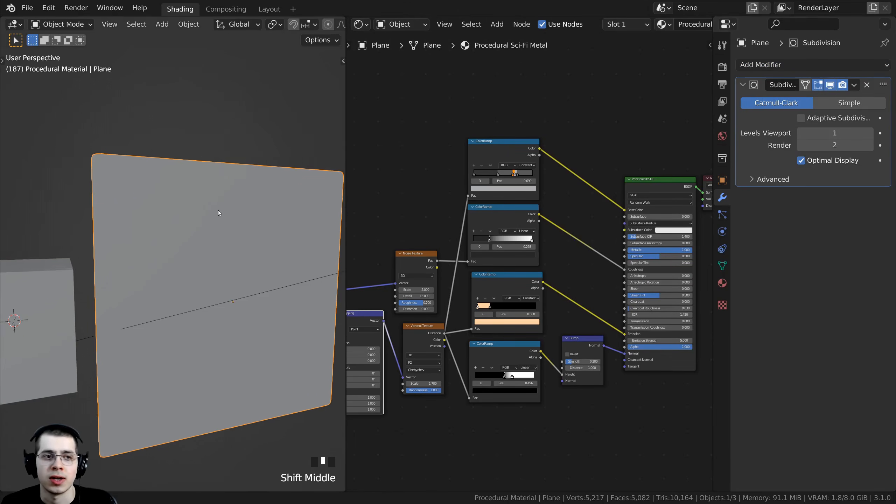
- Set the plane's subdivision modifier type to Simple so its corners stay sharp
scroll(176, 212, "up", 3)
scroll(199, 247, "down", 2)
scroll(156, 221, "up", 1)
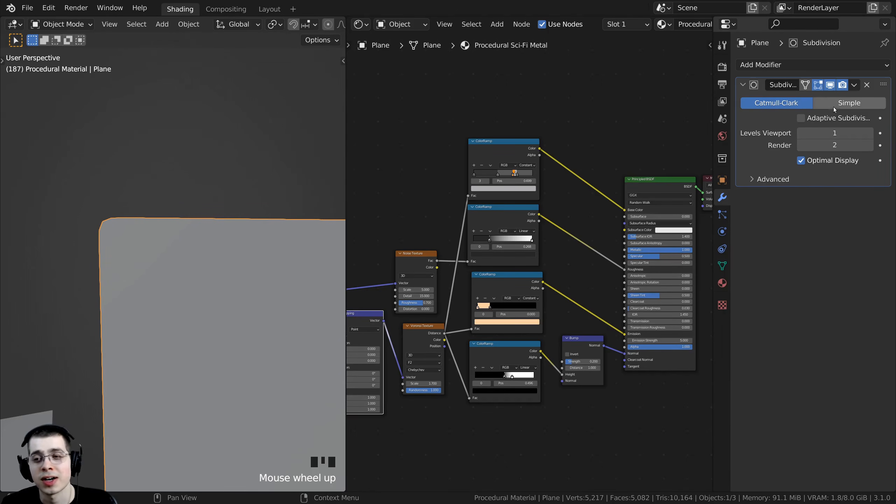
left_click(843, 106)
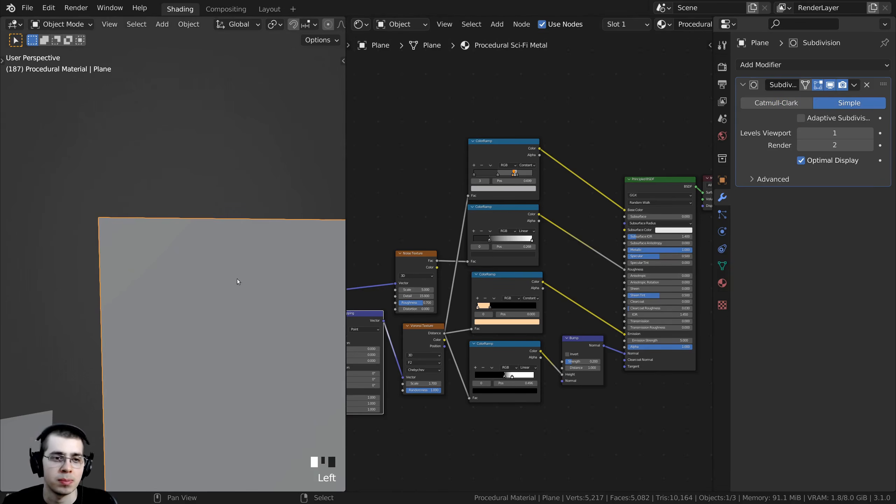
middle_click_drag(236, 281, 138, 179)
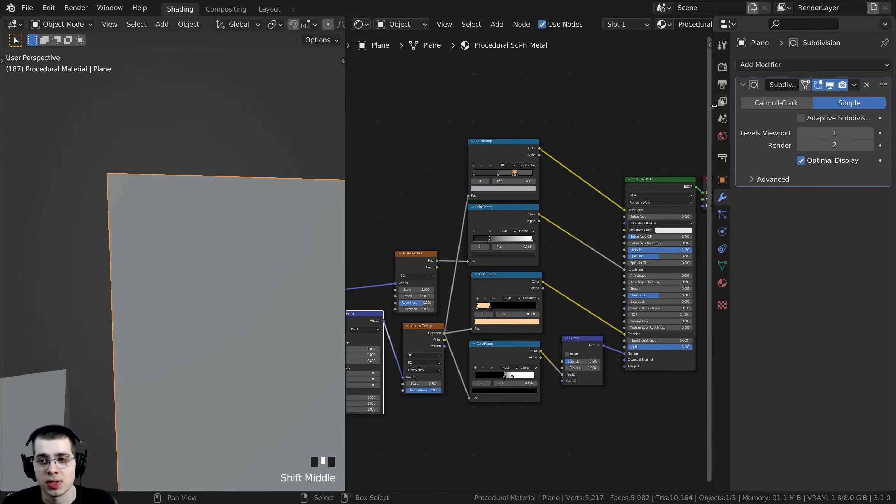
- Widen the properties area, enable Adaptive Subdivision on the plane's modifier and set its Dicing Scale to 20
left_click_drag(713, 107, 677, 110)
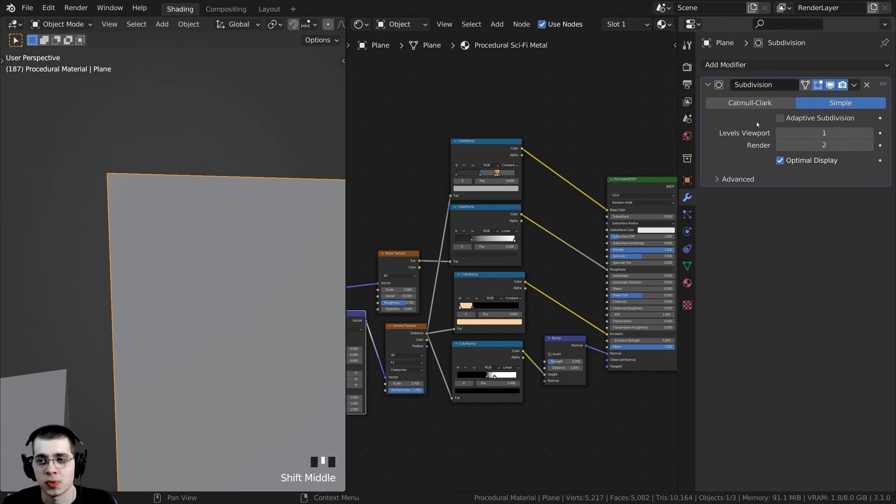
left_click(780, 118)
middle_click_drag(166, 351, 154, 317, "shift")
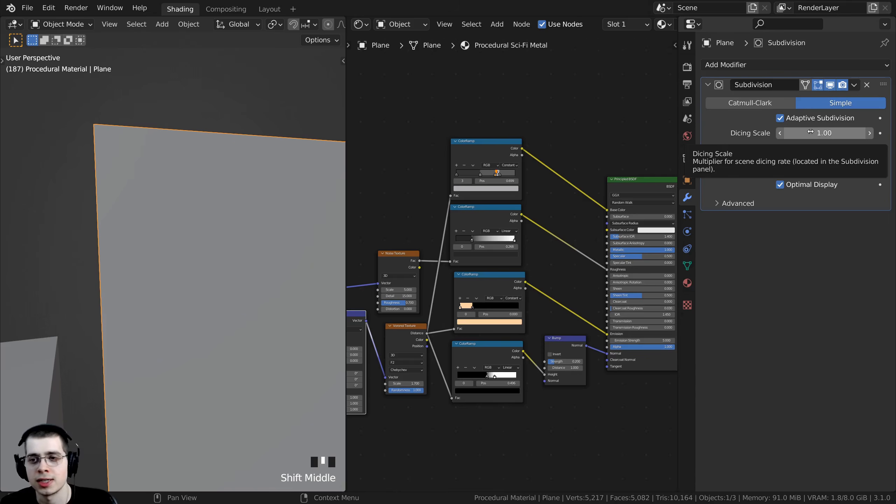
left_click(819, 134)
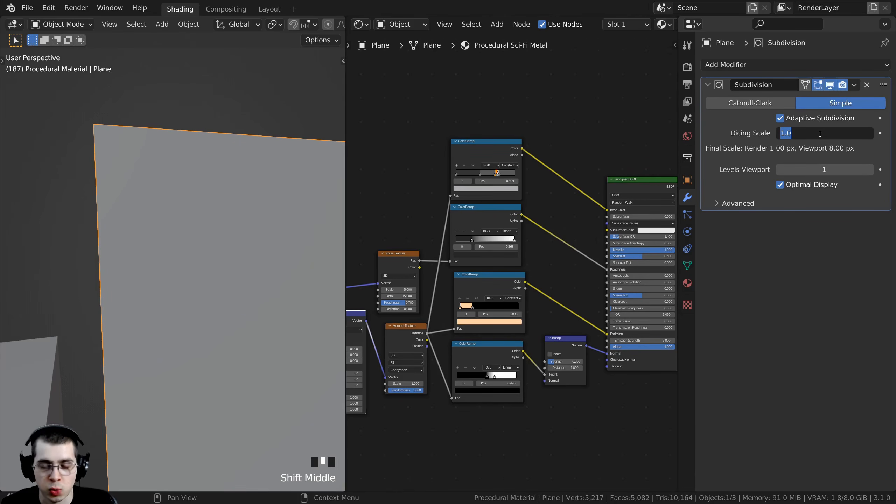
type("20")
key("Return")
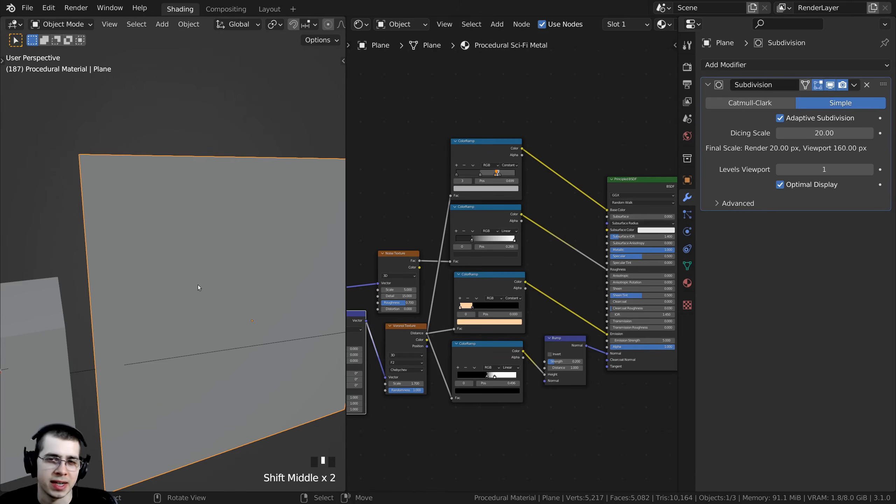
- Add a Subdivision Surface modifier to the cube and enable Adaptive Subdivision on it
scroll(186, 284, "down", 1)
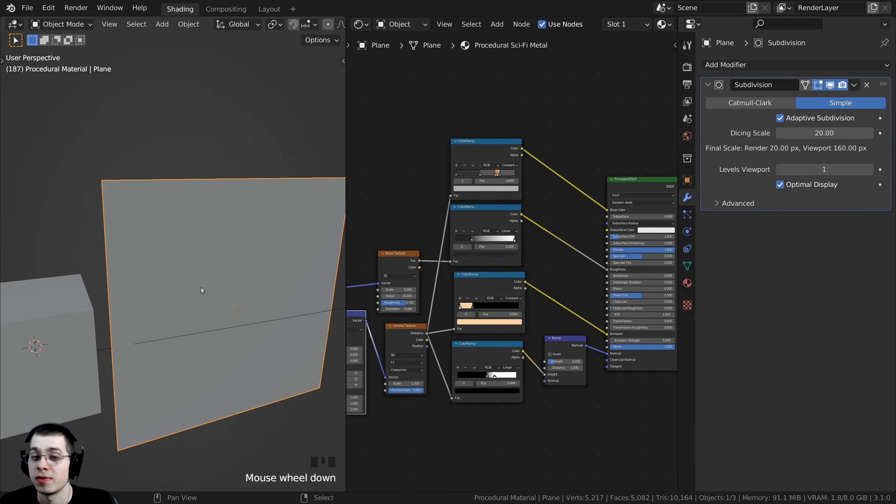
middle_click_drag(201, 288, 296, 274, "shift")
middle_click_drag(126, 247, 161, 233, "shift")
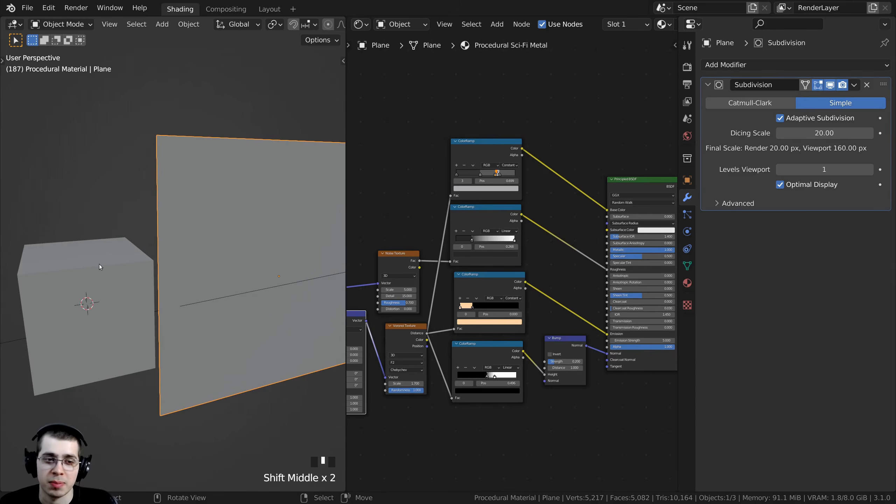
right_click(98, 265)
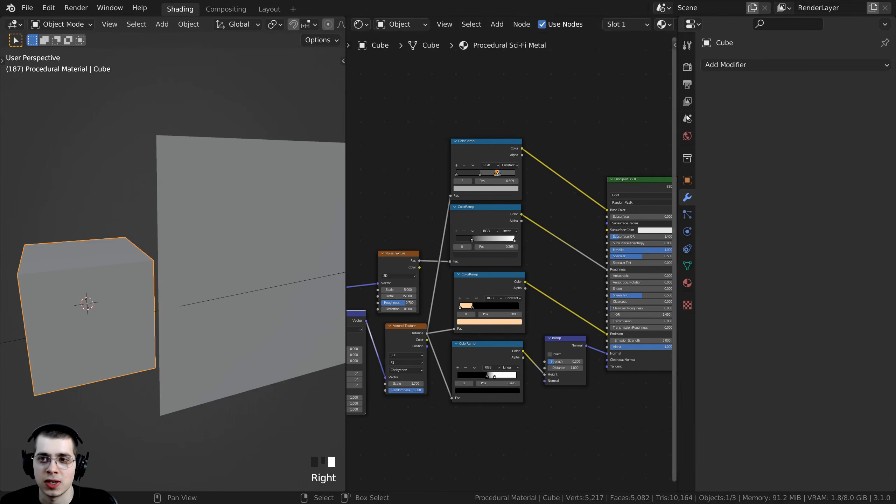
left_click(731, 67)
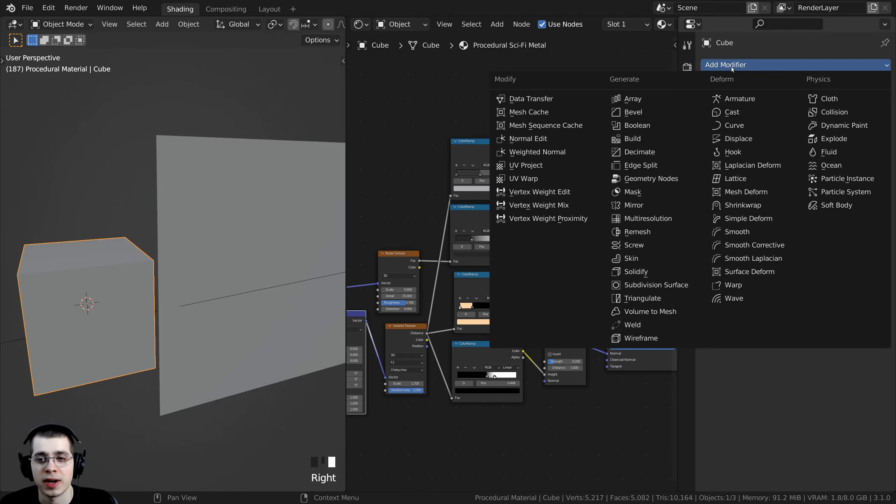
left_click(657, 285)
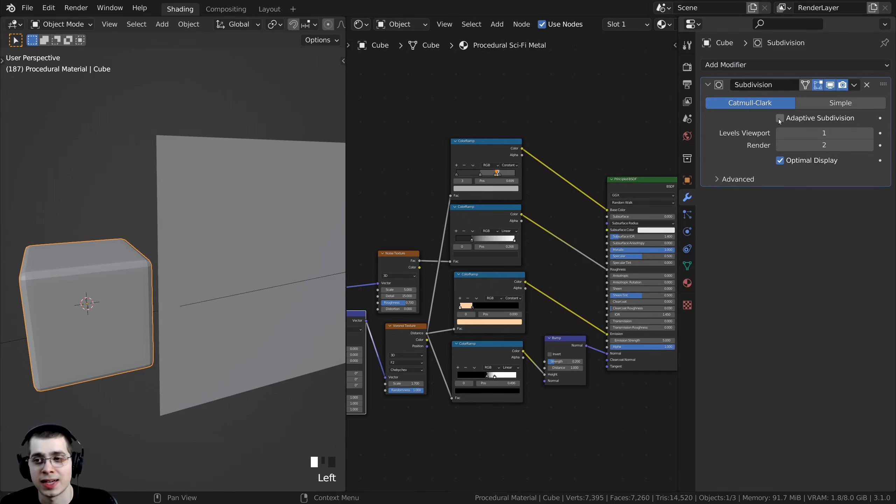
left_click(779, 119)
middle_click_drag(109, 262, 192, 258, "shift")
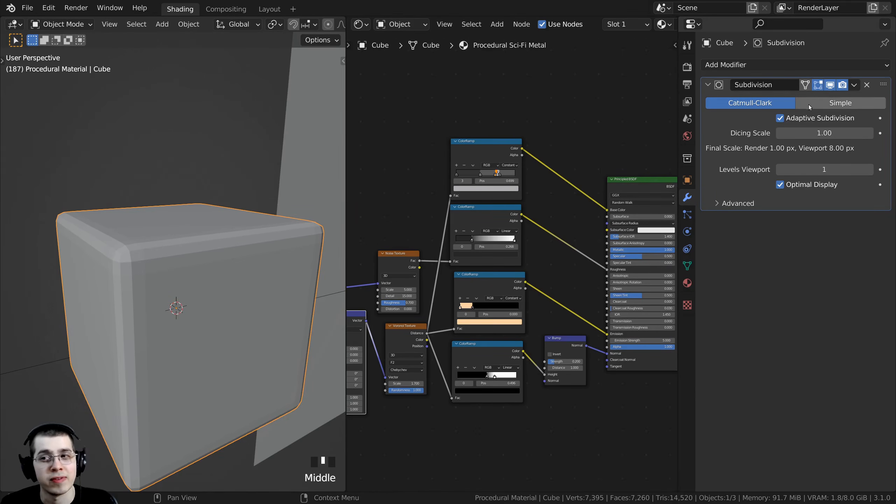
- Try the Simple subdivision type on the cube, restore Catmull-Clark and examine the rounded corners
left_click(824, 104)
left_click(742, 105)
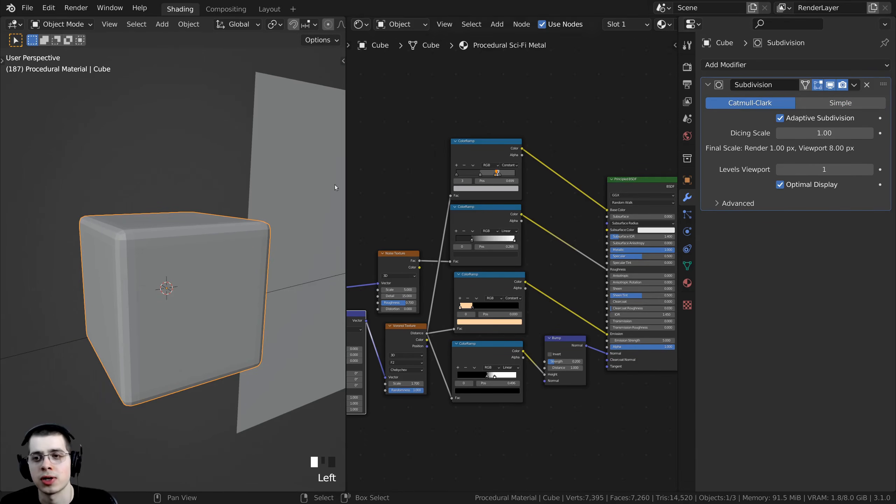
scroll(140, 246, "up", 2)
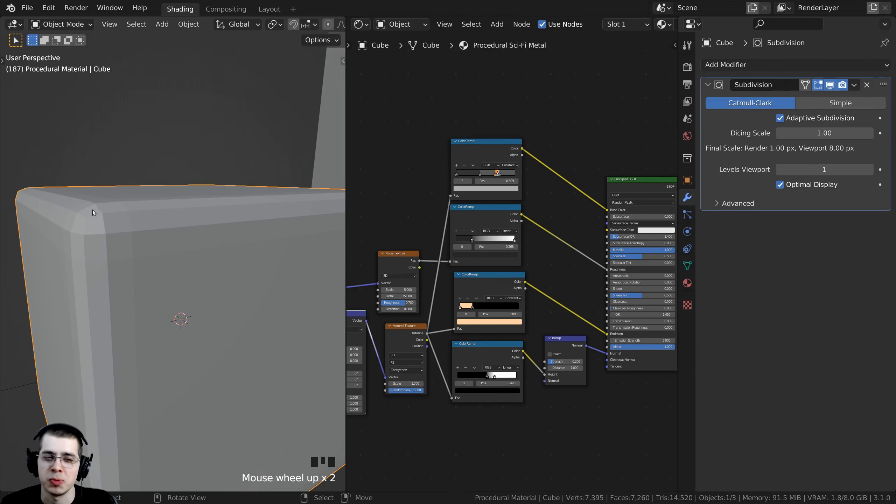
scroll(93, 210, "down", 3)
middle_click_drag(97, 218, 153, 206)
scroll(161, 194, "up", 1)
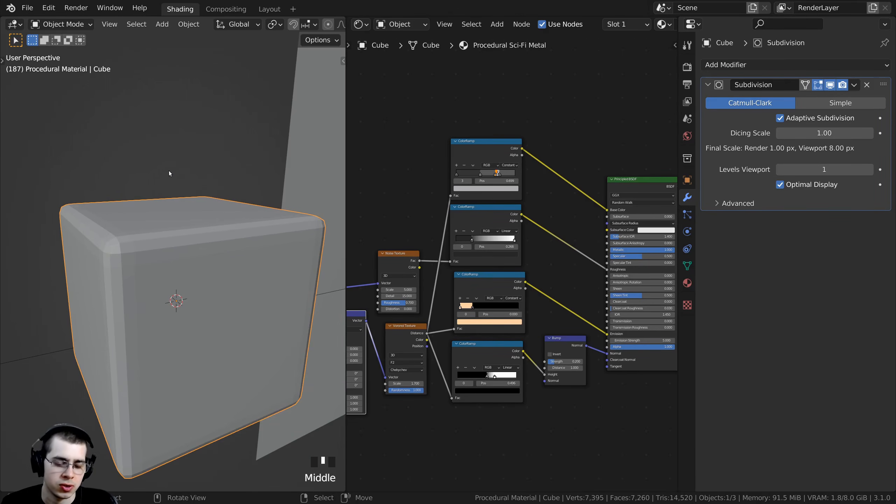
- Apply smooth shading to the cube
right_click(184, 109)
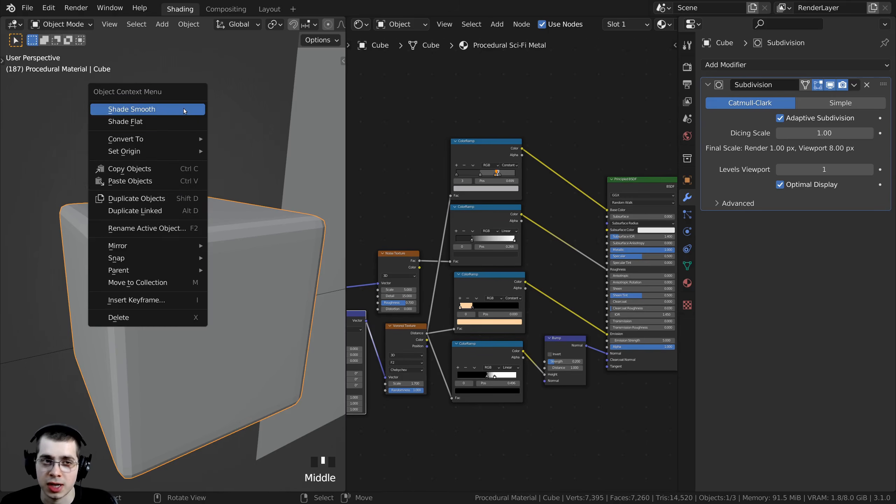
left_click(146, 109)
middle_click_drag(144, 108, 141, 154)
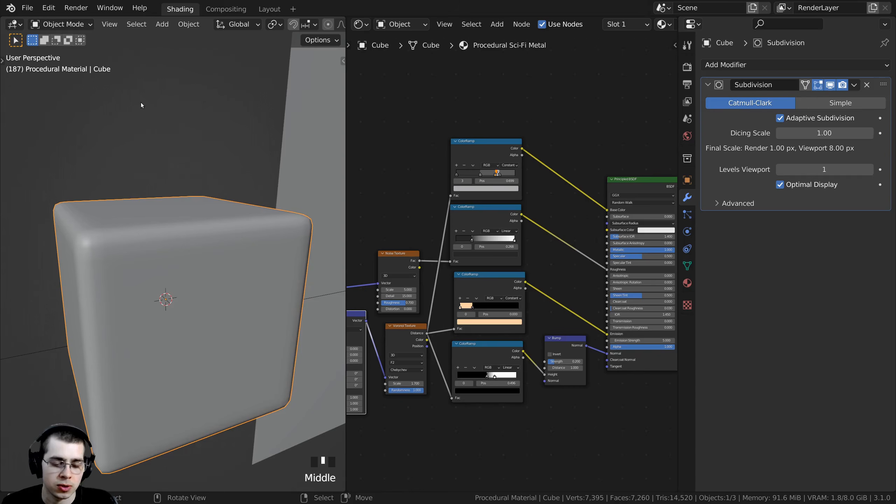
middle_click_drag(140, 105, 140, 108)
- Subdivide the cube's whole mesh once more in Edit Mode and return to Object Mode
key("Tab")
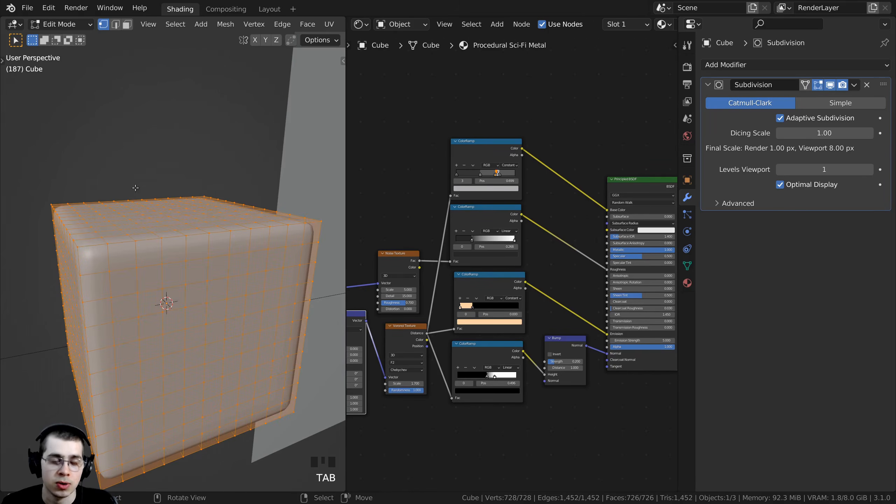
right_click(151, 133)
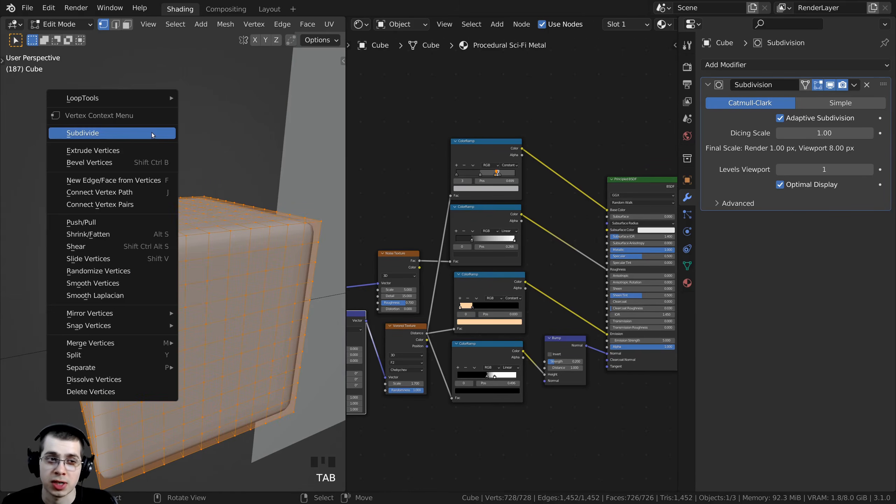
left_click(113, 138)
middle_click_drag(85, 287, 117, 283, "shift")
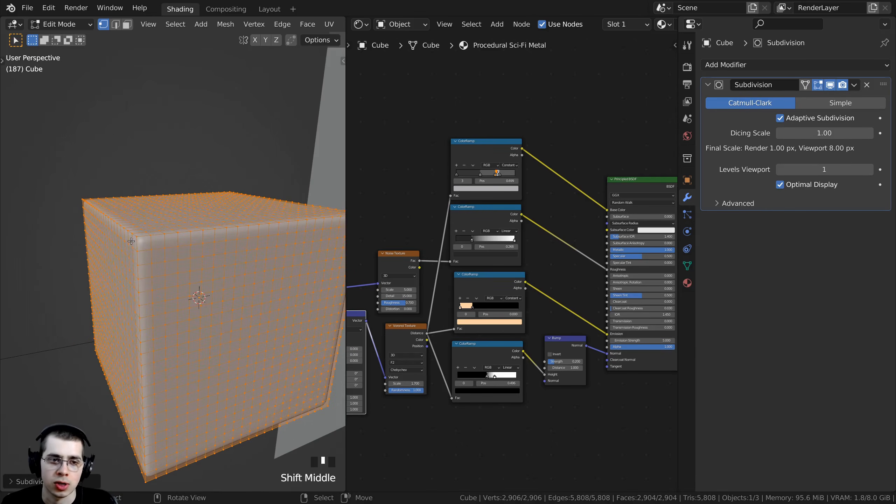
scroll(134, 242, "down", 4)
key("Tab")
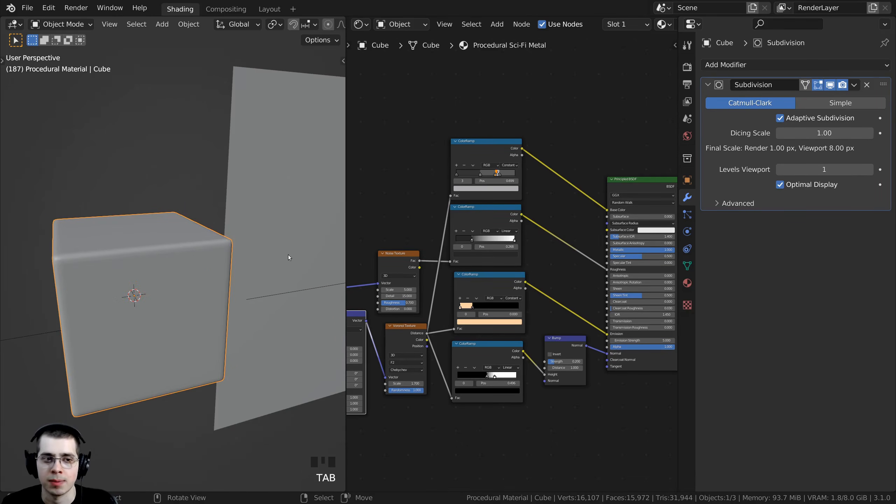
- Set the Dicing Scale of the cube's Subdivision modifier to 20
middle_click_drag(286, 256, 232, 251)
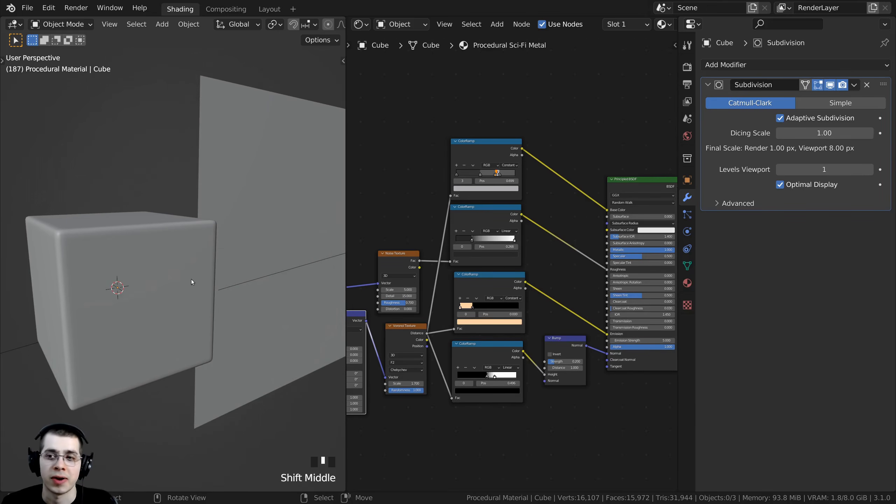
right_click(120, 253)
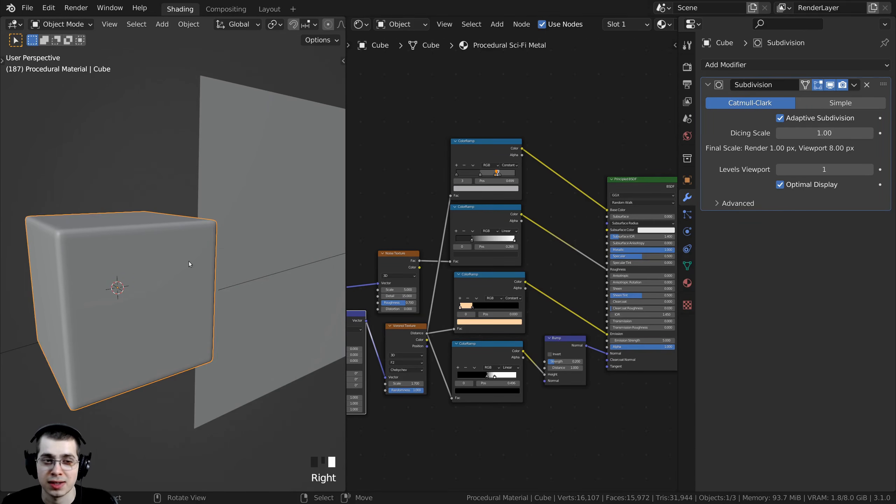
left_click(826, 133)
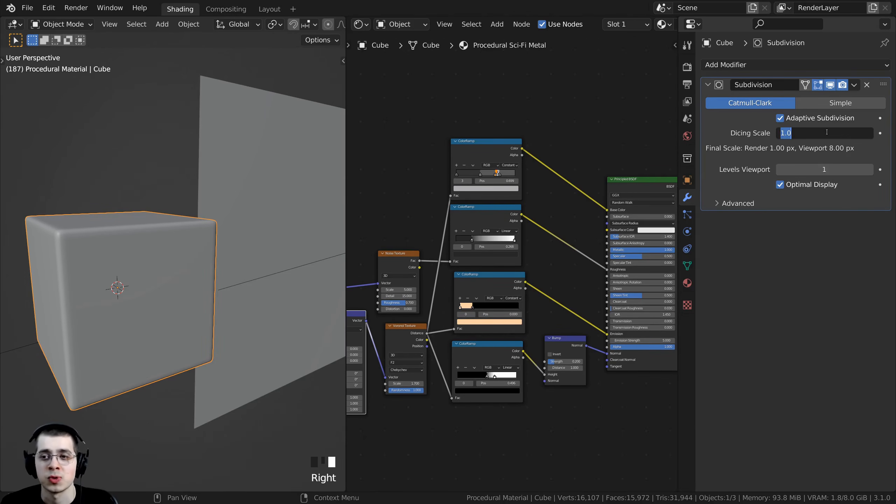
type("20")
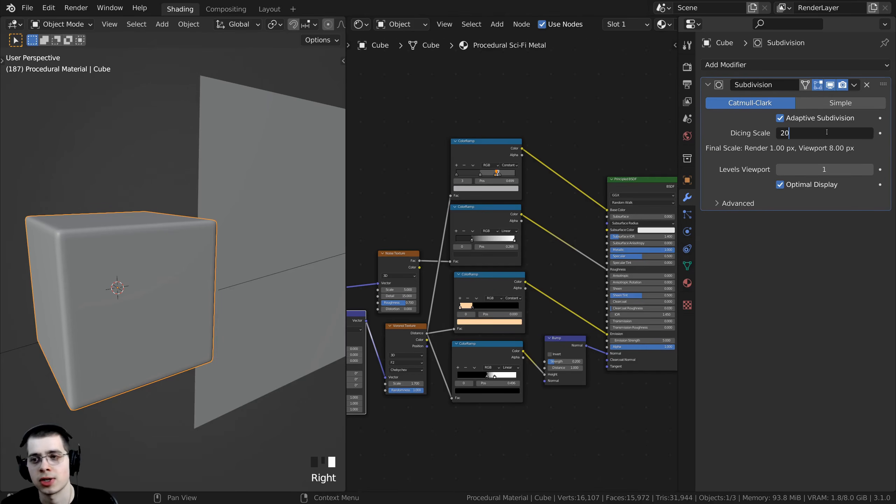
key("Return")
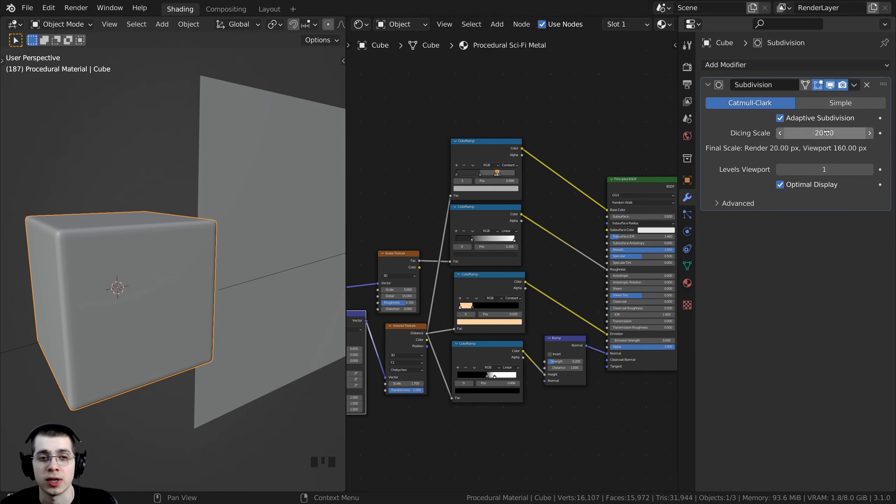
- Switch the viewport to Rendered shading, save the file and bring the Material Output node into close view
middle_click_drag(304, 201, 289, 259)
key("z")
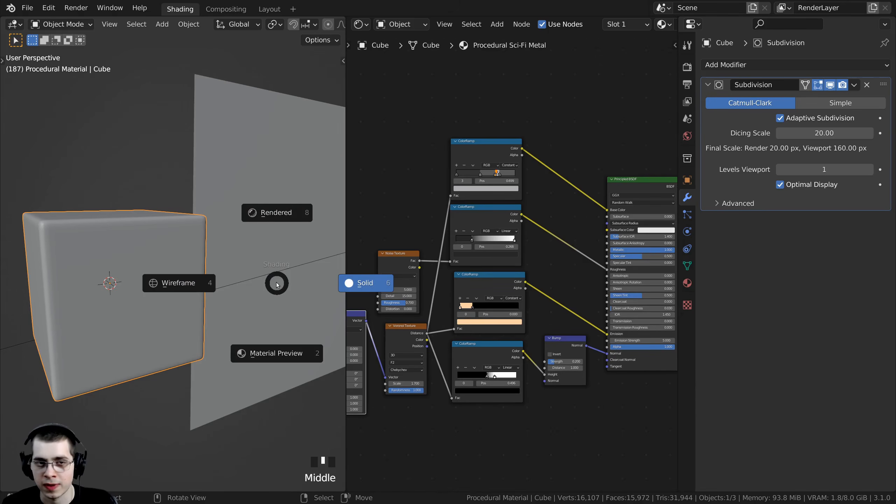
left_click(269, 213)
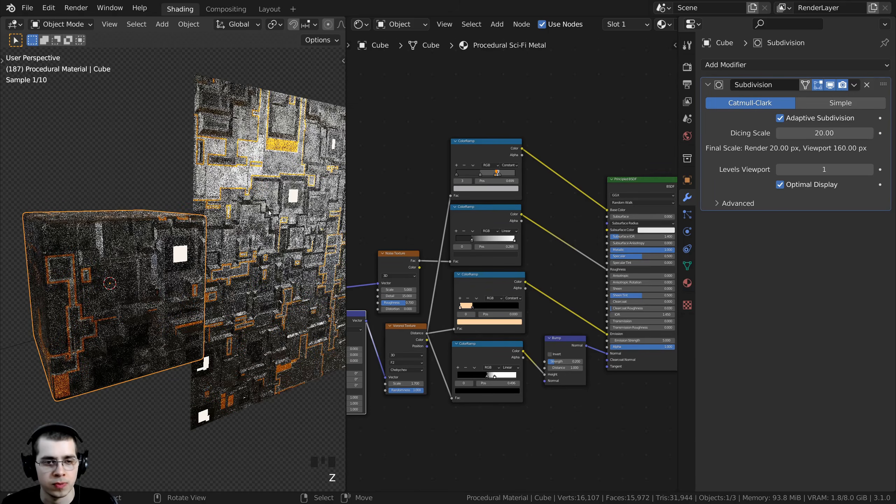
key("ctrl+s")
middle_click_drag(269, 210, 227, 268)
scroll(226, 265, "up", 3)
middle_click_drag(562, 327, 529, 258)
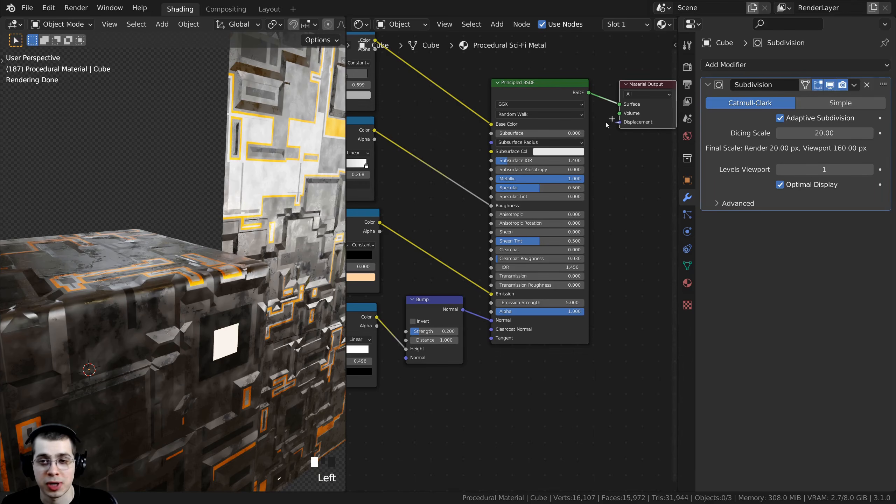
- Add a Displacement node to the material and place it below the Principled BSDF
left_click_drag(619, 122, 585, 182)
middle_click_drag(463, 137, 455, 118)
key("shift+a")
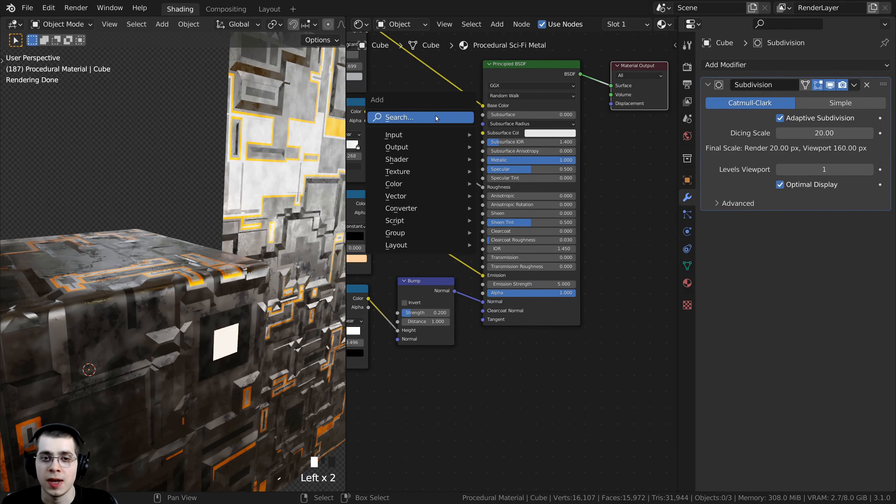
left_click(435, 118)
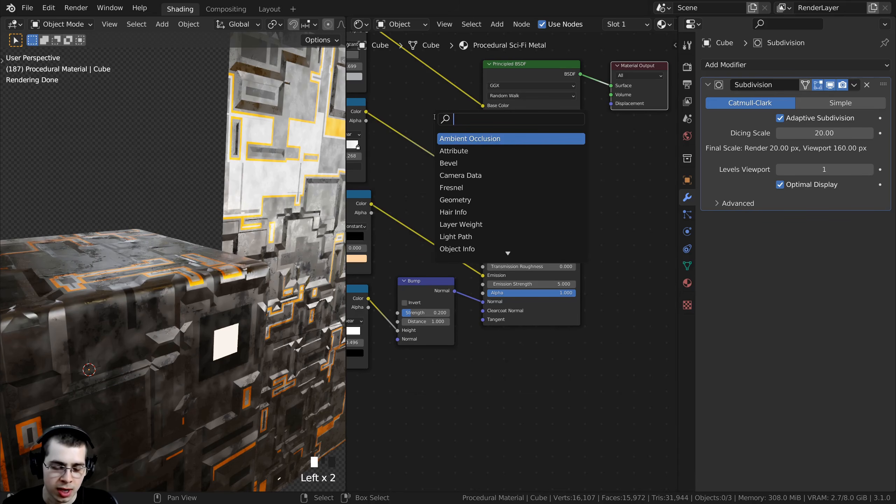
type("dis")
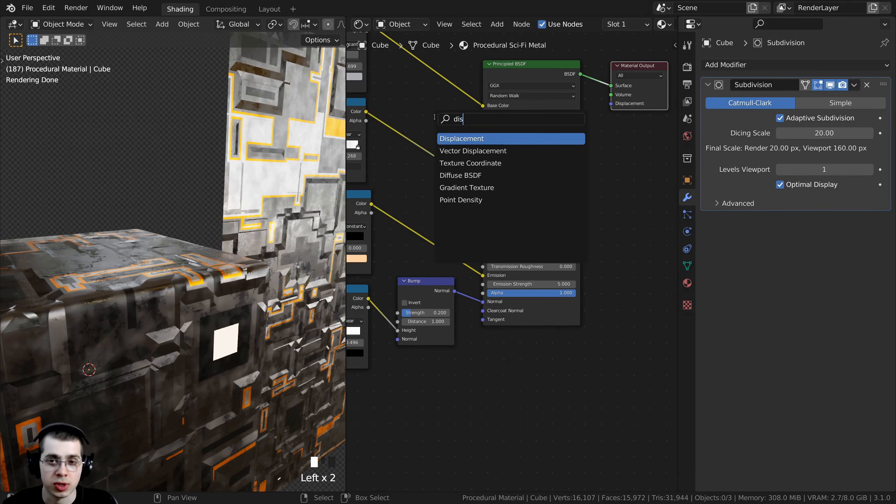
left_click(457, 139)
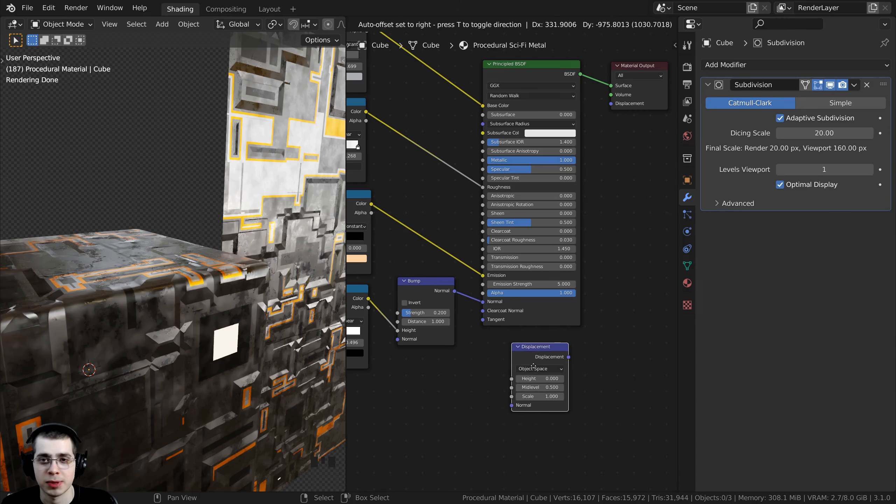
left_click(527, 361)
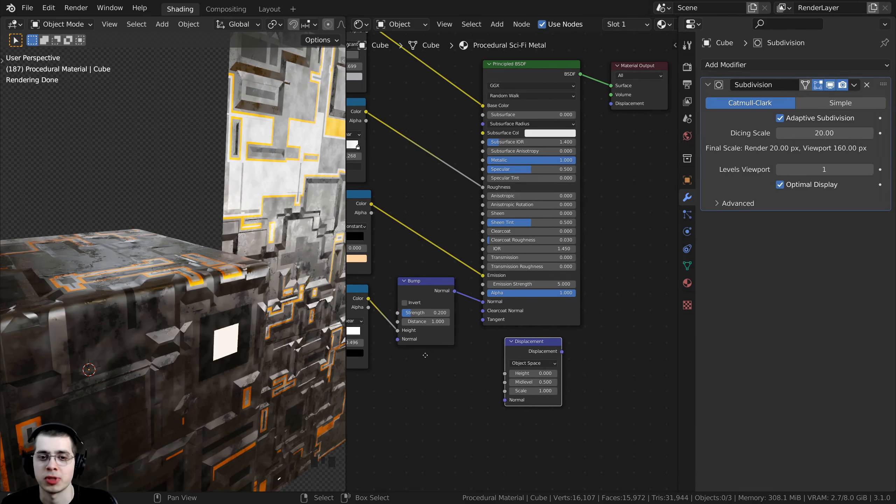
- Connect the Displacement node's output to the Displacement input of the Material Output
middle_click_drag(388, 343, 452, 303)
scroll(453, 303, "up", 1)
scroll(421, 249, "up", 5)
left_click(506, 241)
middle_click_drag(444, 263, 425, 260)
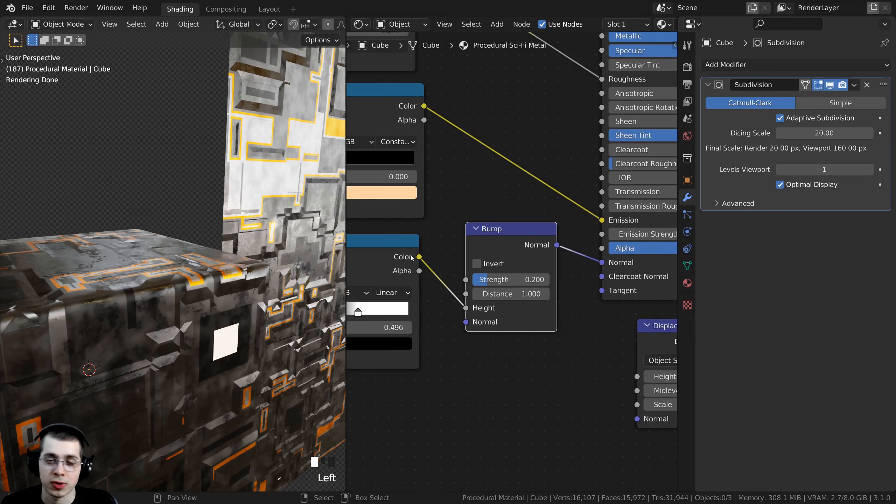
scroll(596, 265, "down", 4)
middle_click_drag(614, 286, 503, 332)
left_click(519, 362)
scroll(519, 362, "down", 1)
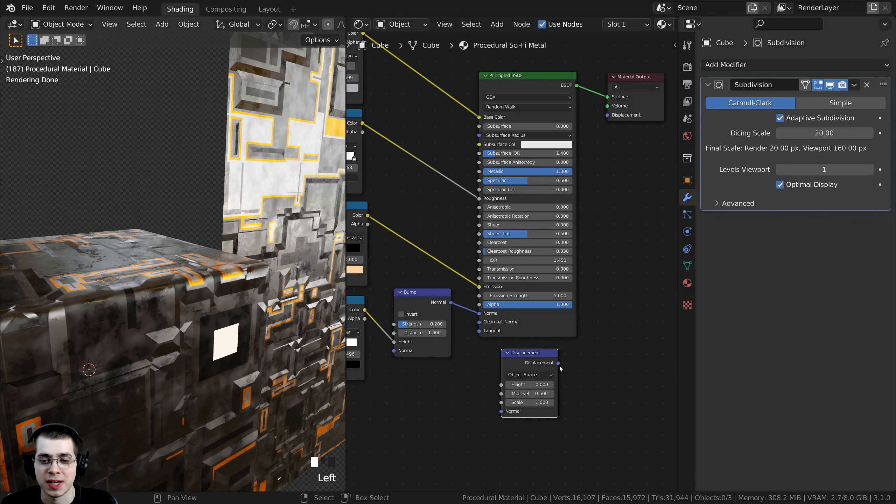
left_click_drag(558, 364, 609, 116)
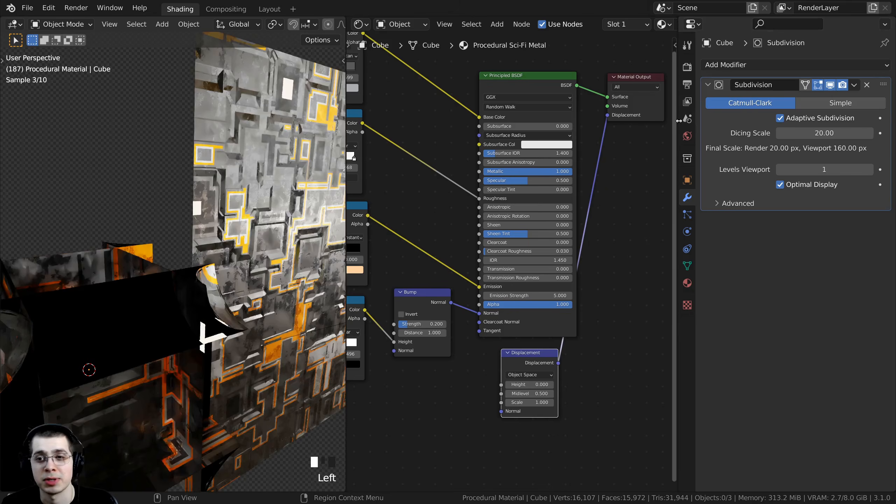
- Widen the node editor and select the ColorRamp that feeds the Bump node's Height
left_click_drag(678, 121, 795, 124)
scroll(247, 301, "down", 3)
middle_click_drag(246, 301, 211, 296)
middle_click_drag(497, 282, 511, 248)
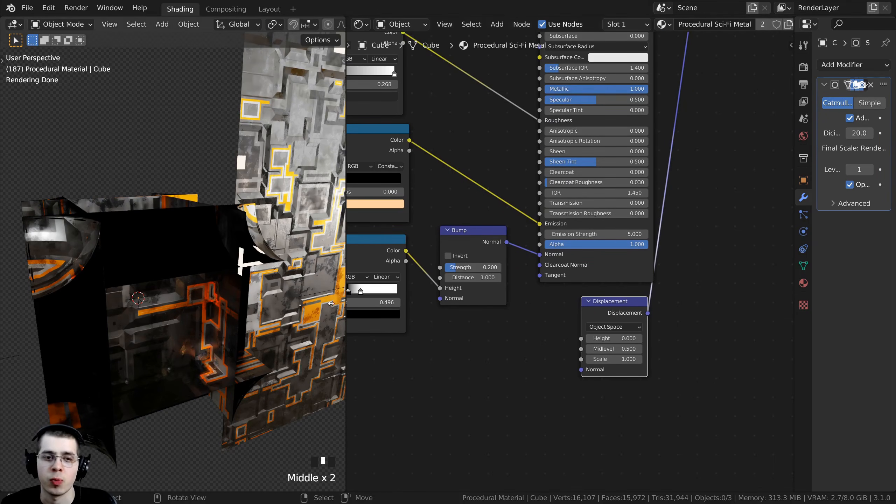
middle_click_drag(509, 316, 587, 300)
scroll(434, 230, "down", 1)
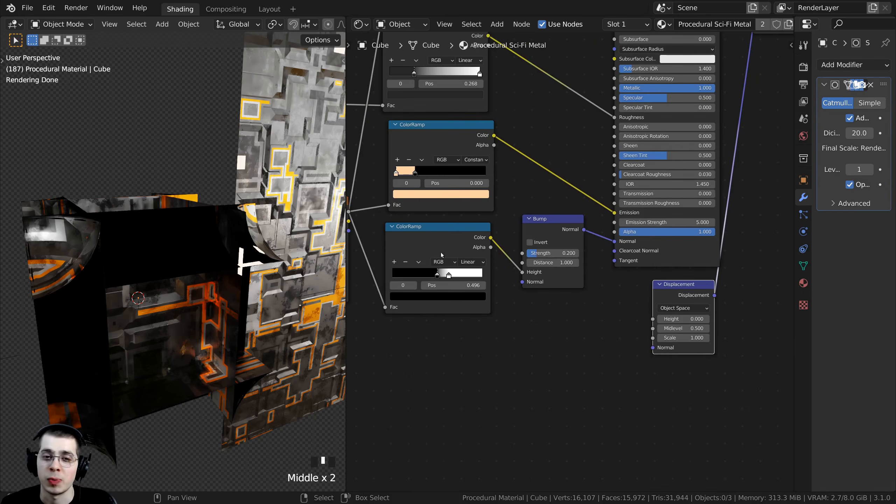
scroll(439, 247, "up", 2)
left_click_drag(429, 227, 408, 231)
middle_click_drag(429, 240, 565, 247)
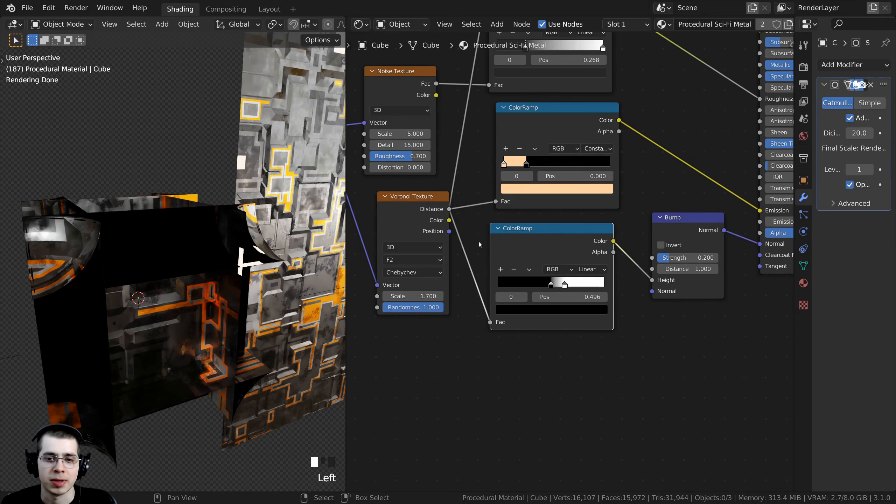
middle_click_drag(495, 241, 456, 243)
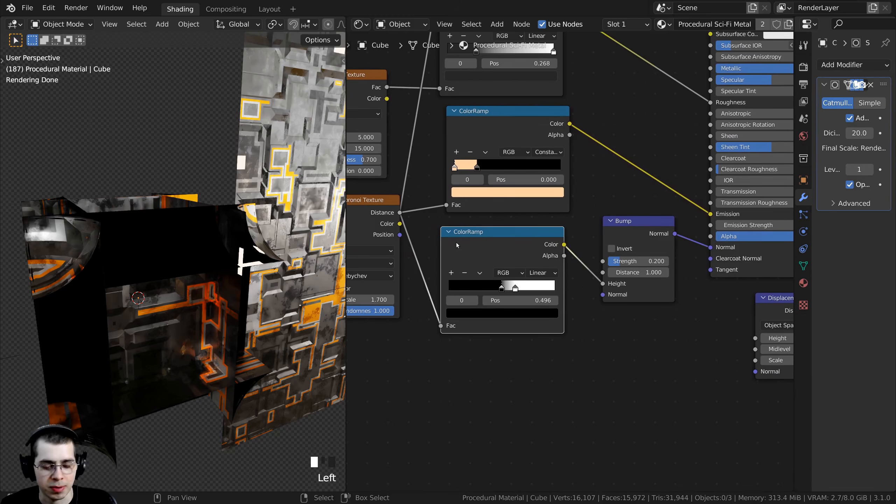
- Preview the ColorRamp feeding the Bump node alone on the cube and plane, and return to the Principled BSDF output
left_click(507, 241, "ctrl+shift")
middle_click_drag(245, 263, 161, 280, "shift")
middle_click_drag(249, 118, 236, 176, "shift")
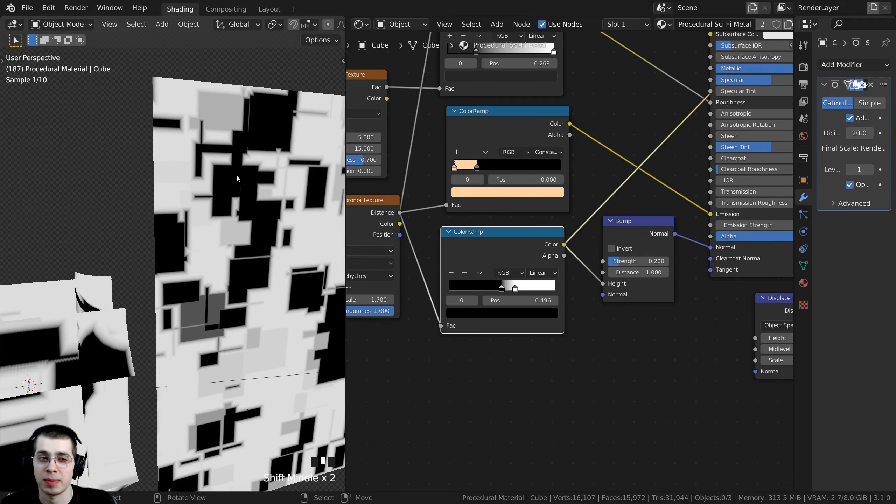
scroll(262, 253, "down", 1)
middle_click_drag(282, 257, 280, 229, "shift")
middle_click_drag(505, 198, 506, 220, "shift")
scroll(511, 219, "down", 1)
middle_click_drag(630, 142, 534, 185)
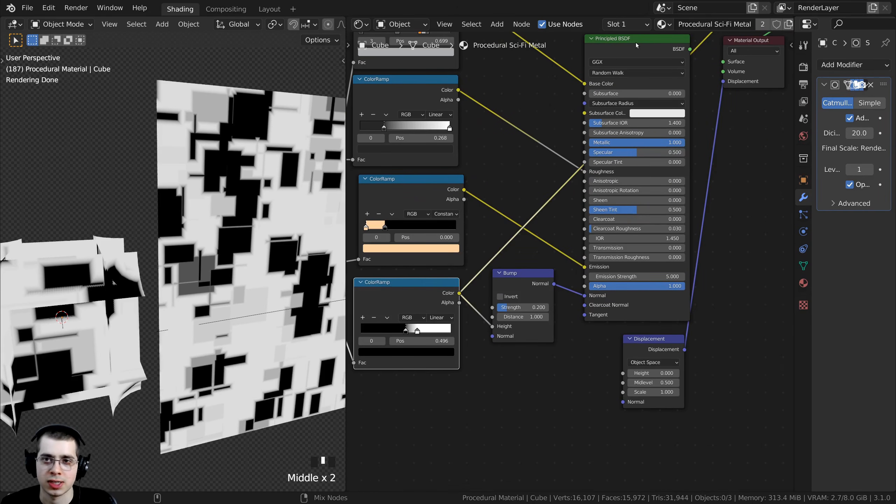
left_click(627, 42, "ctrl+shift")
- Connect the Color output of the Bump node's ColorRamp to the Height input of the Displacement node
middle_click_drag(538, 283, 523, 224)
scroll(522, 225, "up", 3)
middle_click_drag(467, 244, 493, 212)
left_click_drag(451, 218, 658, 320)
- Set the Displacement node's Scale to 0.06 and check the relief on the cube
middle_click_drag(231, 356, 198, 343)
scroll(156, 223, "up", 2)
scroll(203, 271, "up", 1)
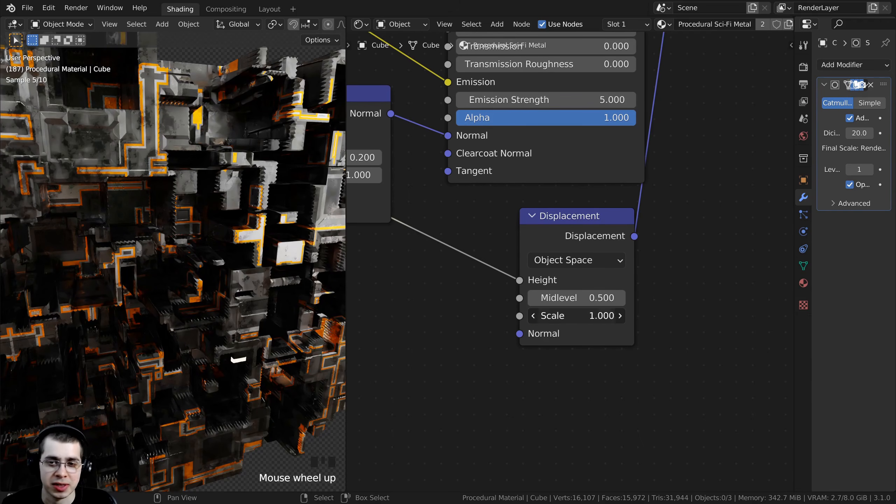
left_click(561, 316)
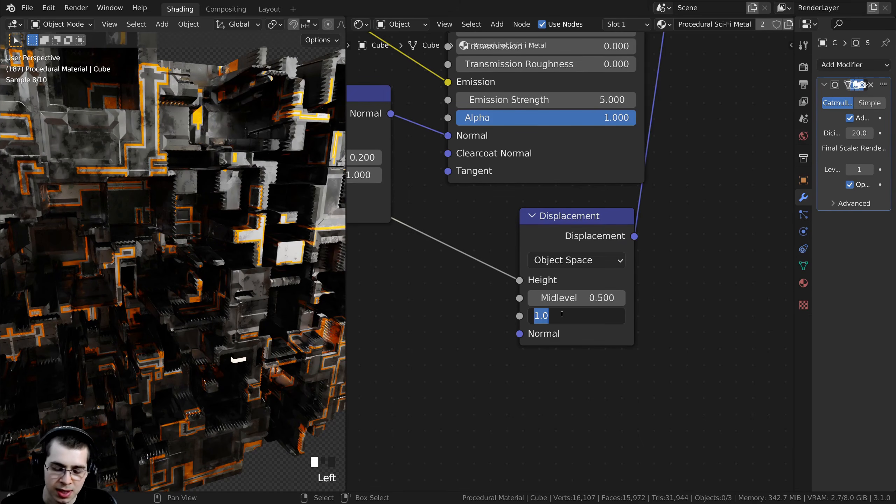
type(".")
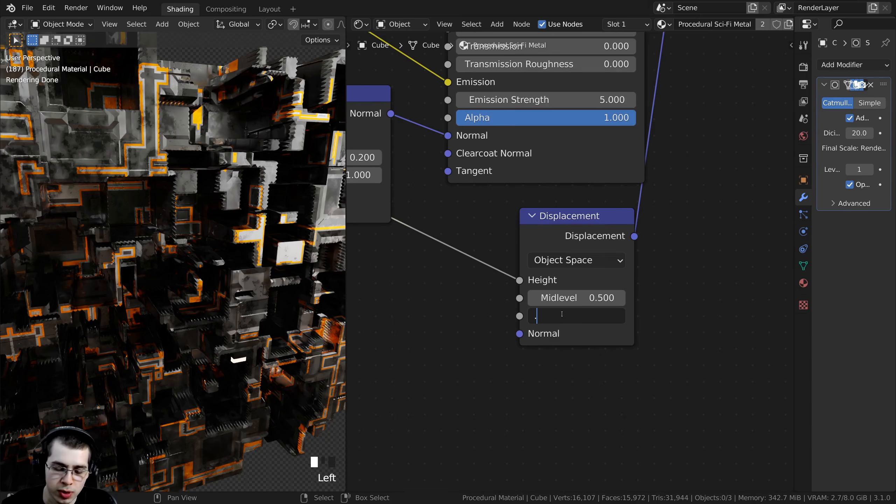
type("06")
key("Return")
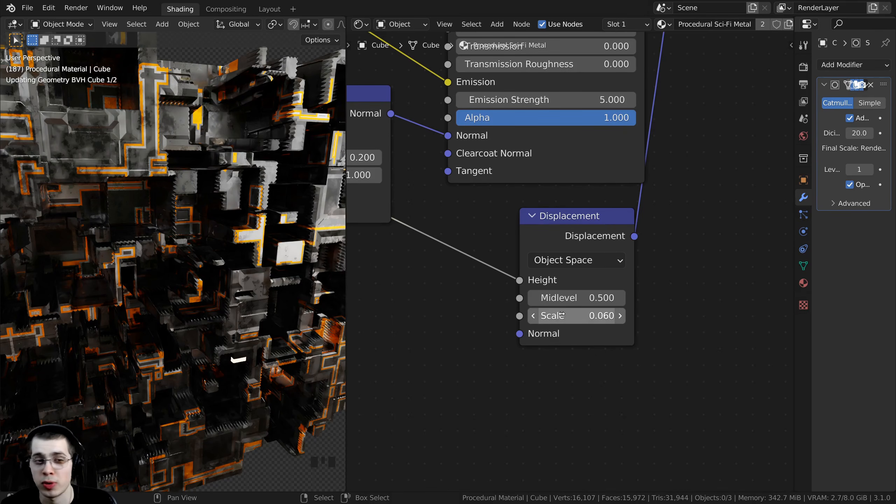
middle_click_drag(208, 240, 214, 289, "shift")
scroll(197, 233, "down", 5)
scroll(219, 304, "up", 3)
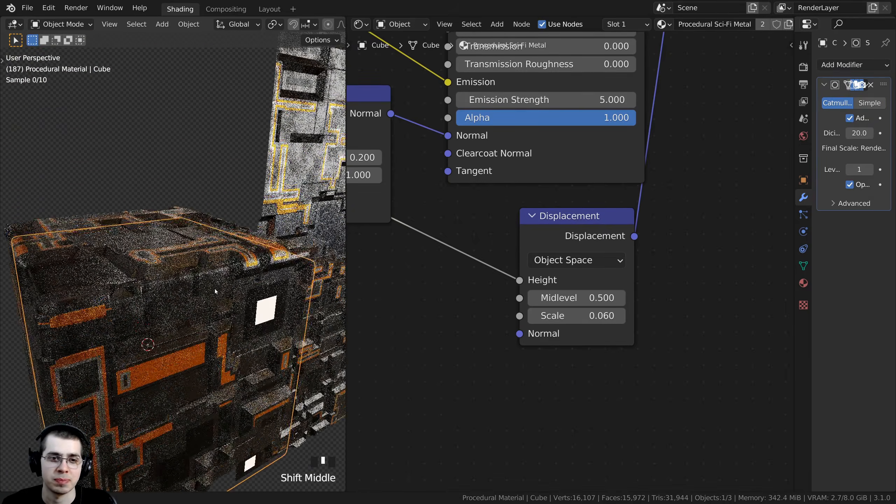
scroll(214, 289, "up", 2)
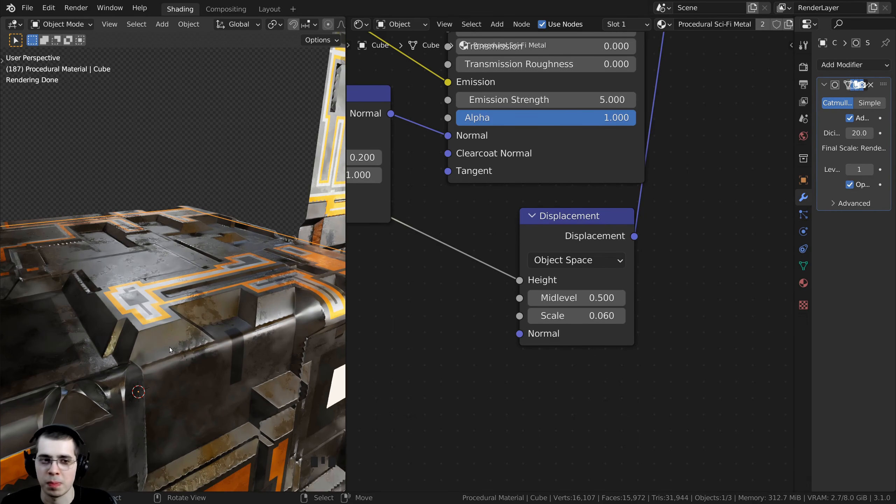
- Try a Scale of 0.4 on the Displacement node and inspect the cube's surface
middle_click_drag(199, 350, 232, 309)
scroll(579, 307, "up", 5)
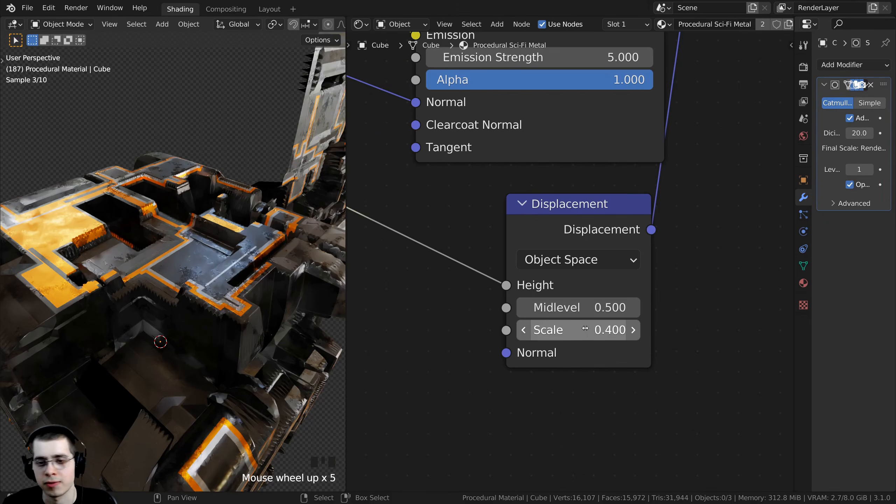
middle_click_drag(196, 341, 225, 260)
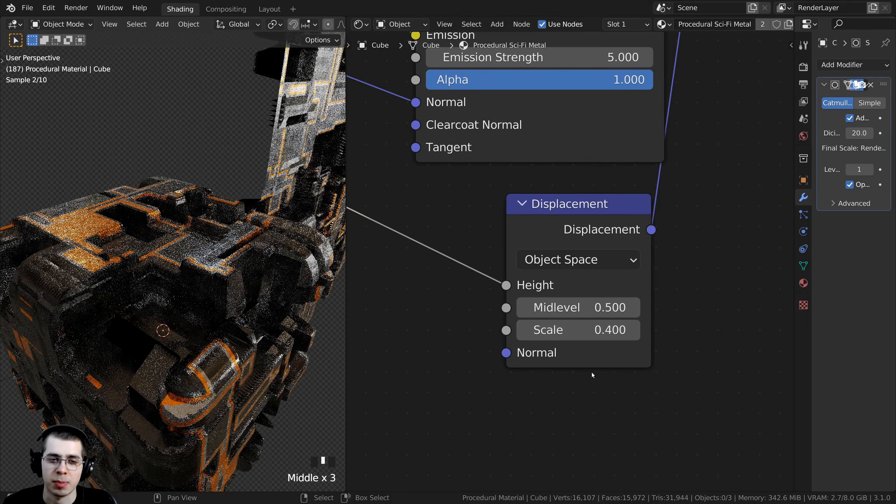
- Return the Displacement node's Scale to 0.06
left_click(565, 332)
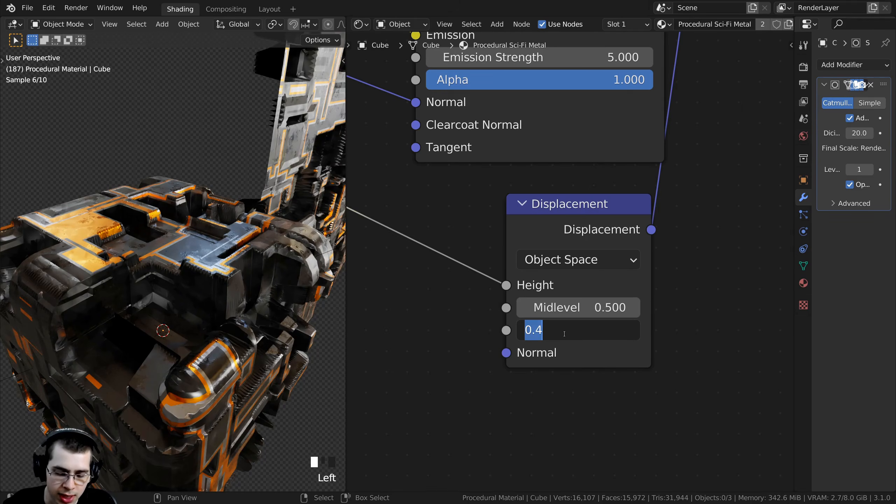
type(".06")
key("Return")
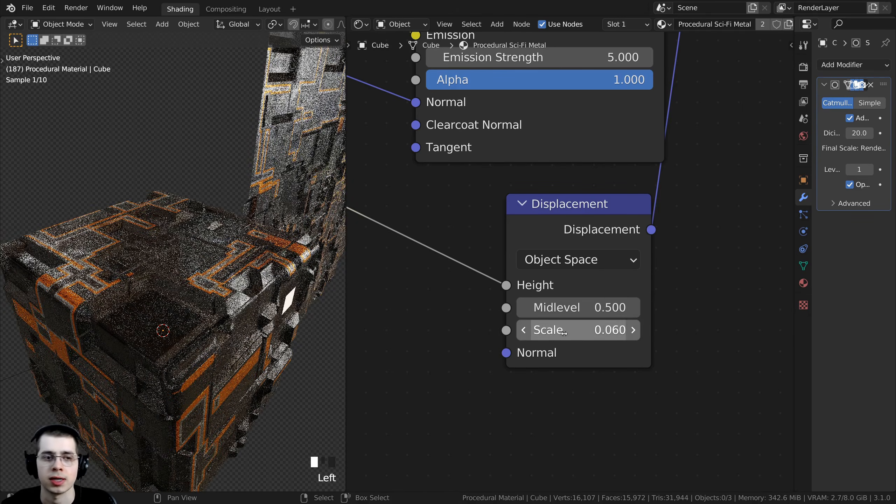
- Inspect the displaced cube and plane up close, and show the finished render result
middle_click_drag(166, 272, 203, 340)
scroll(206, 244, "up", 2)
middle_click_drag(203, 341, 223, 350)
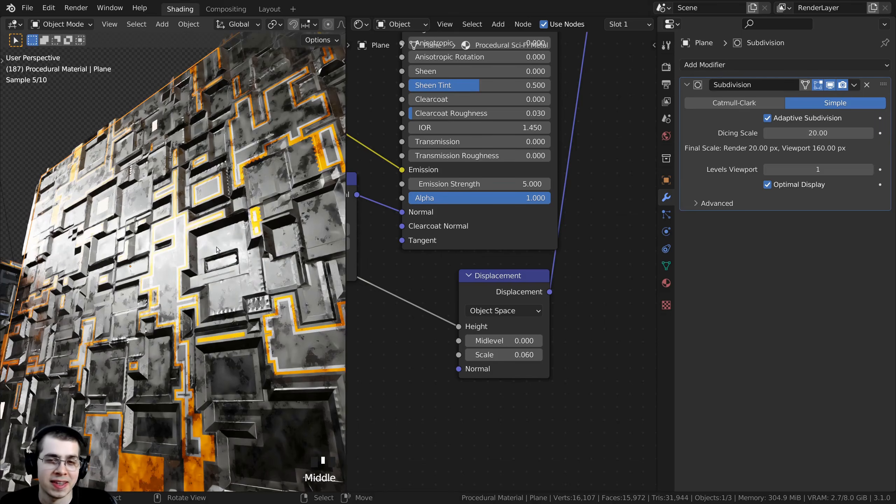
middle_click_drag(254, 272, 212, 236)
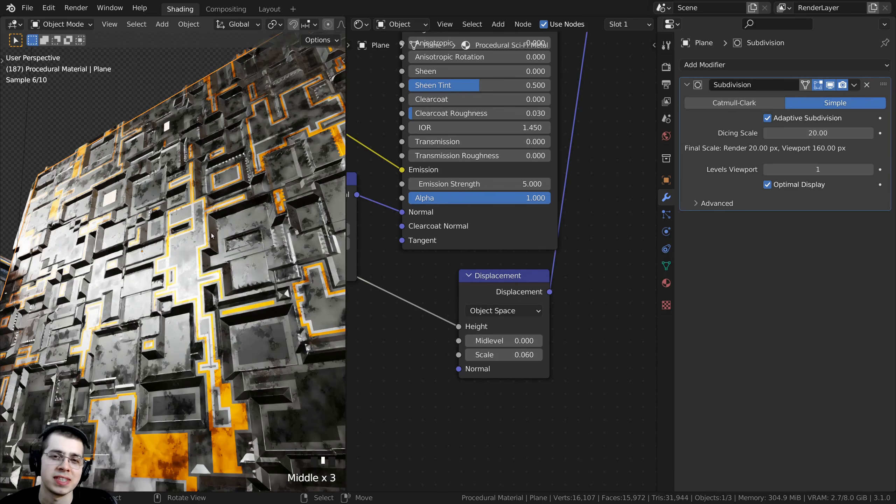
key("F11")
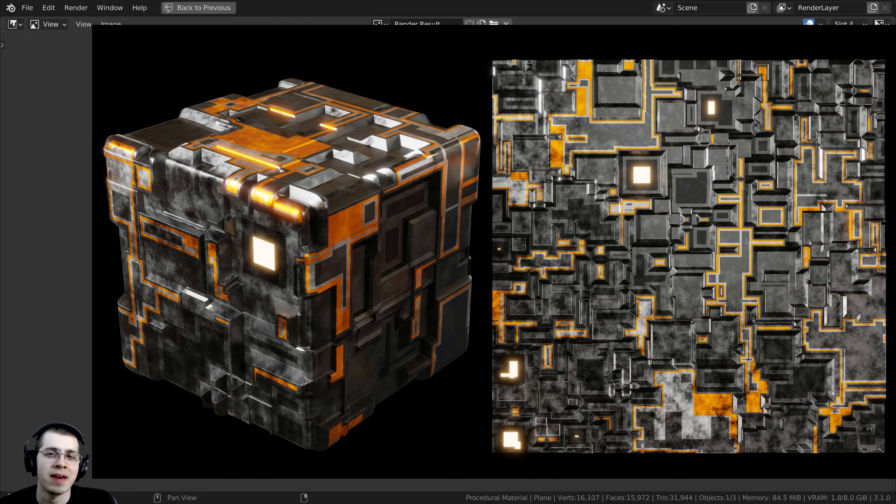